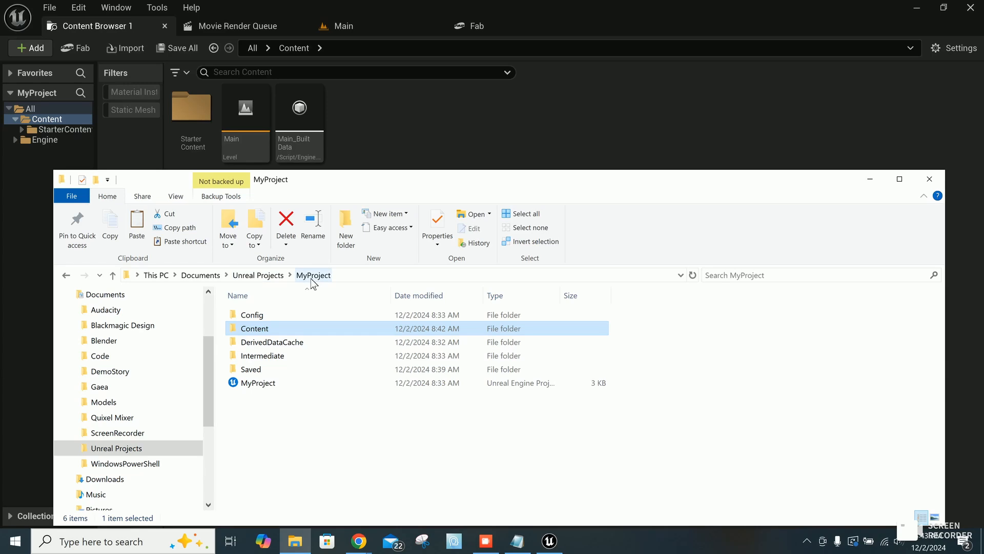
# Step: Create a folder named Movies inside the MyProject Content folder on disk and open it
pyautogui.doubleClick(234, 334)
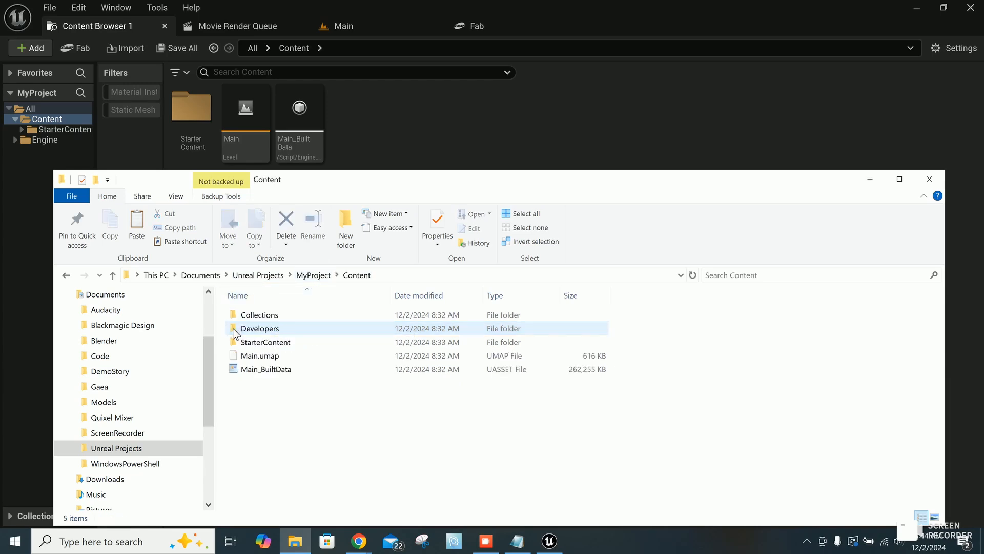
pyautogui.rightClick(291, 444)
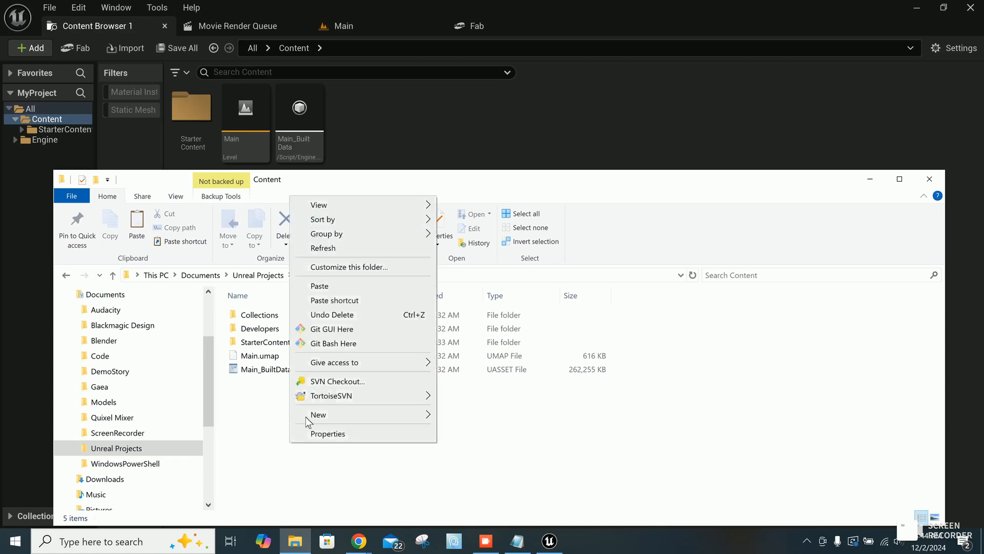
pyautogui.moveTo(374, 414)
pyautogui.click(477, 416)
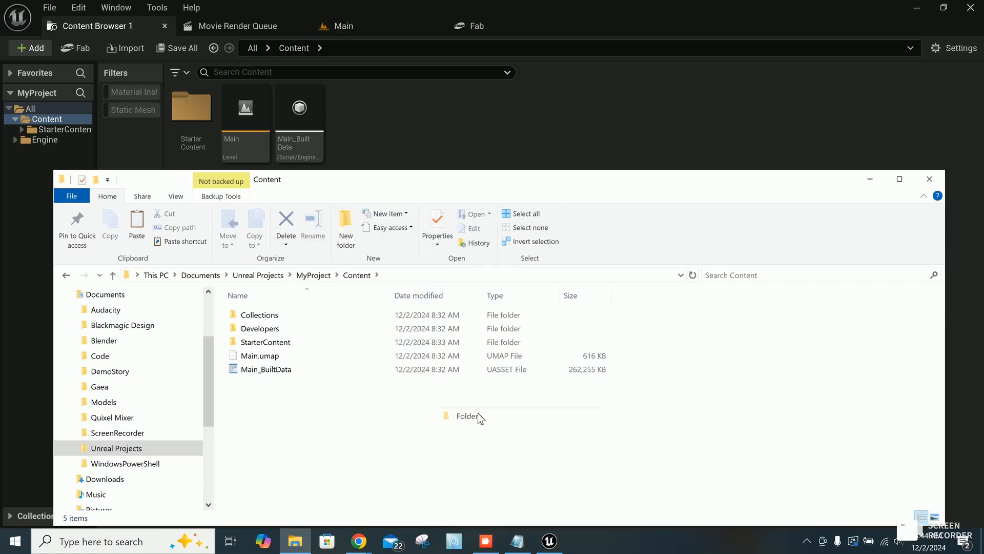
pyautogui.write('M')
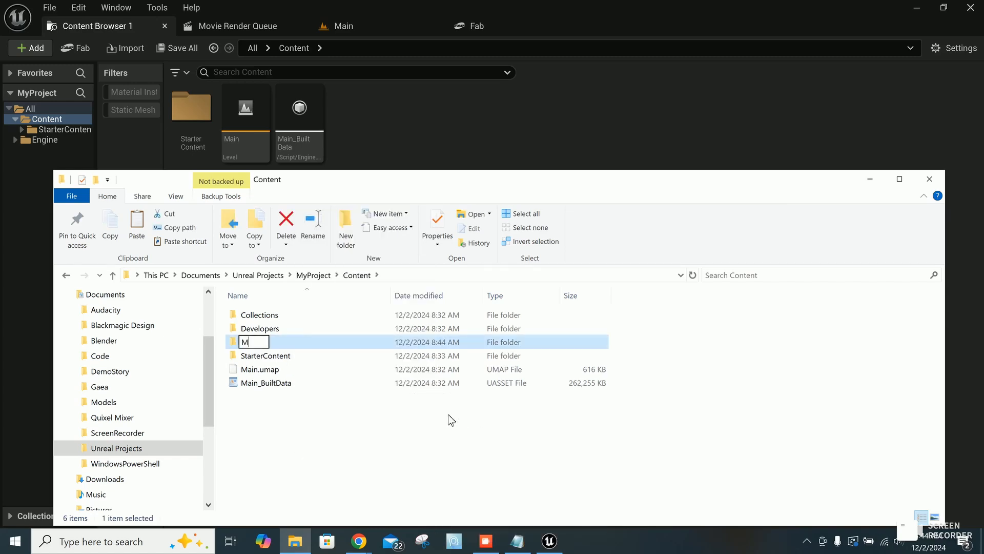
pyautogui.write('ovies')
pyautogui.press('Return')
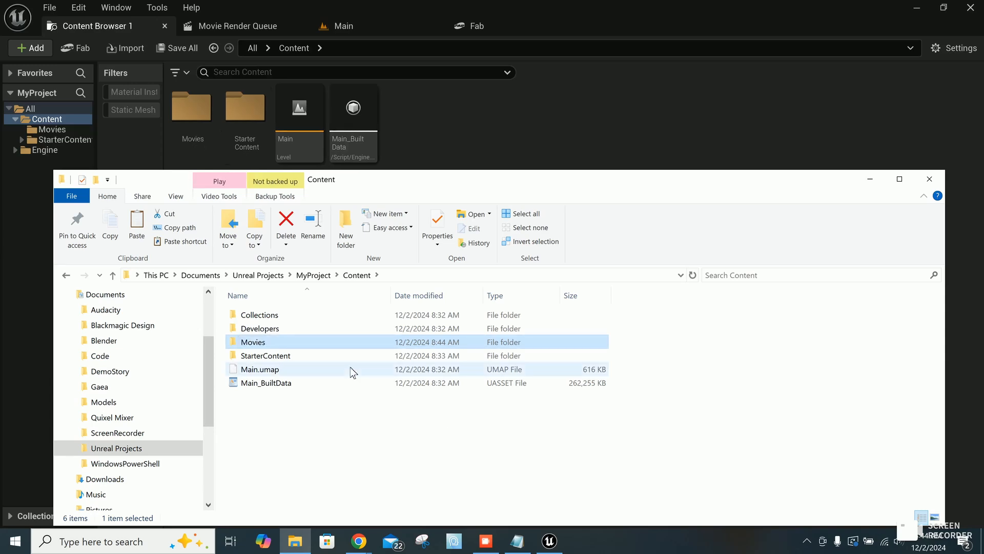
pyautogui.doubleClick(236, 344)
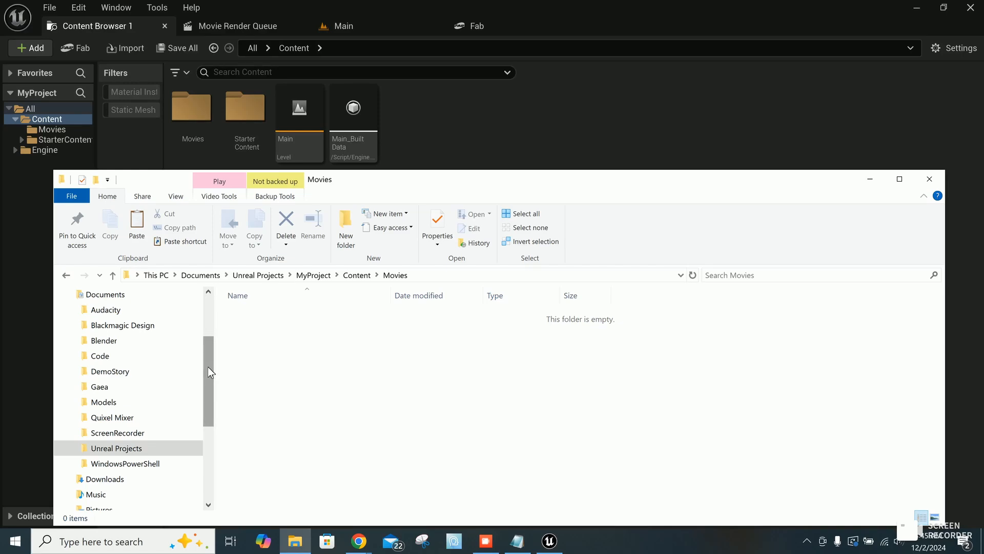
# Step: Copy the MVI_0194 video file from the Videos folder
pyautogui.moveTo(207, 366); pyautogui.dragTo(207, 380)
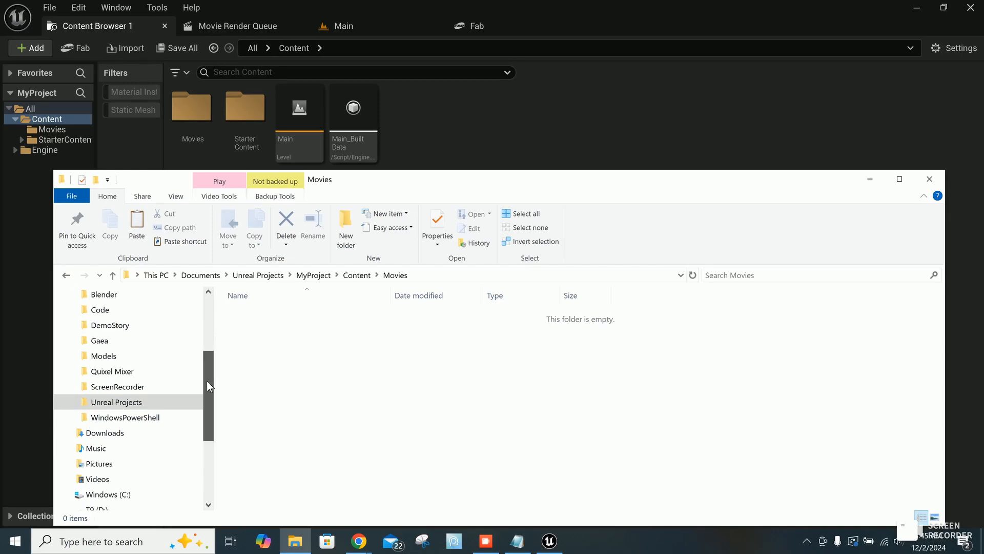
pyautogui.click(96, 479)
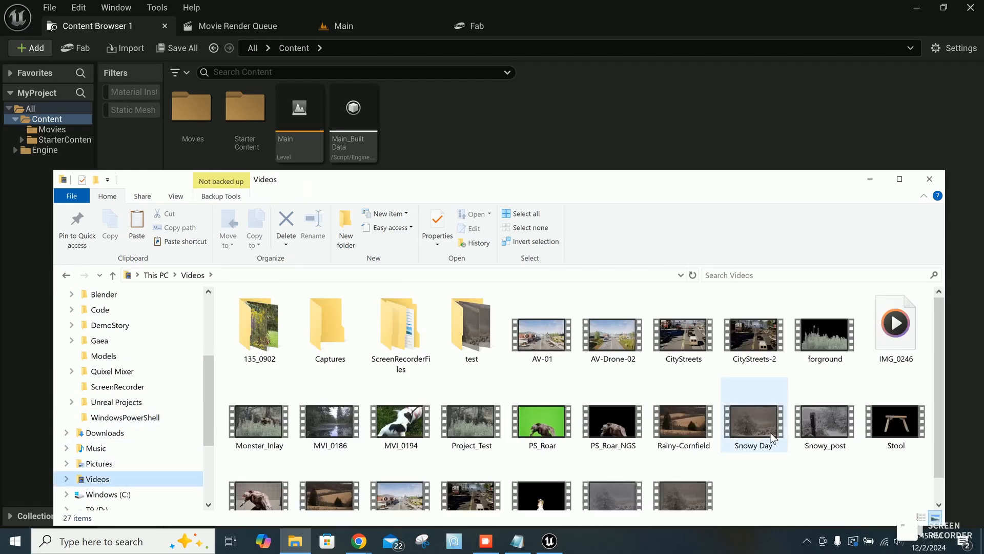
pyautogui.scroll(-1, 773, 437)
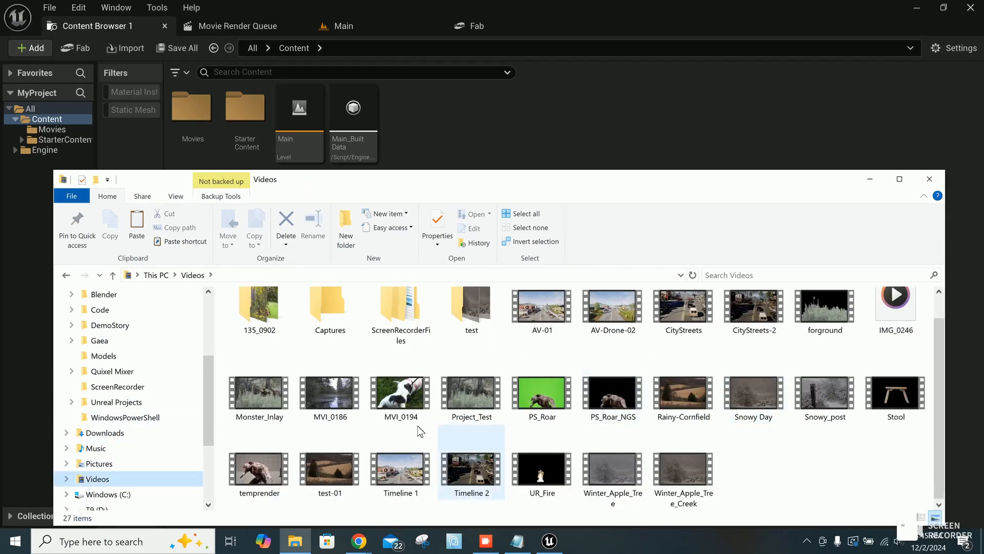
pyautogui.rightClick(404, 400)
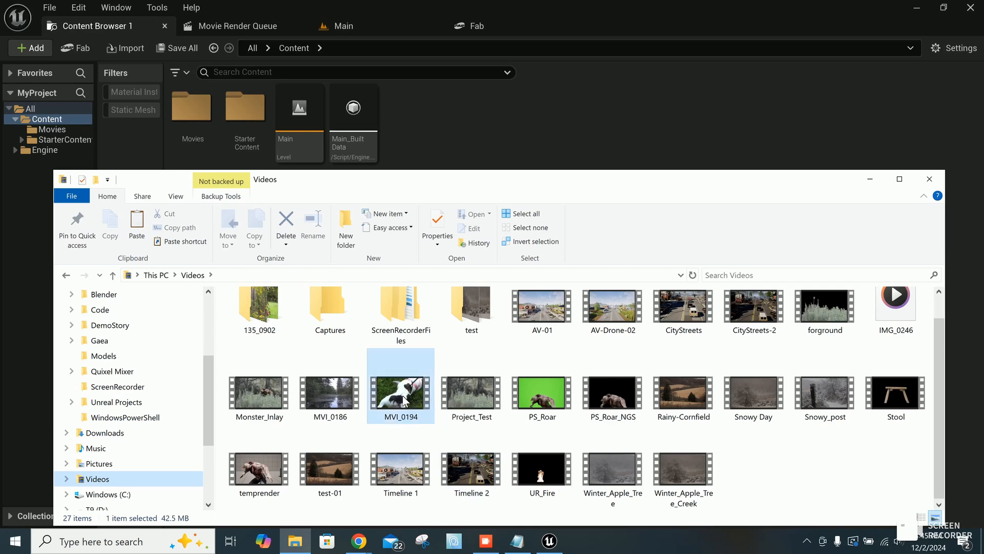
pyautogui.click(435, 321)
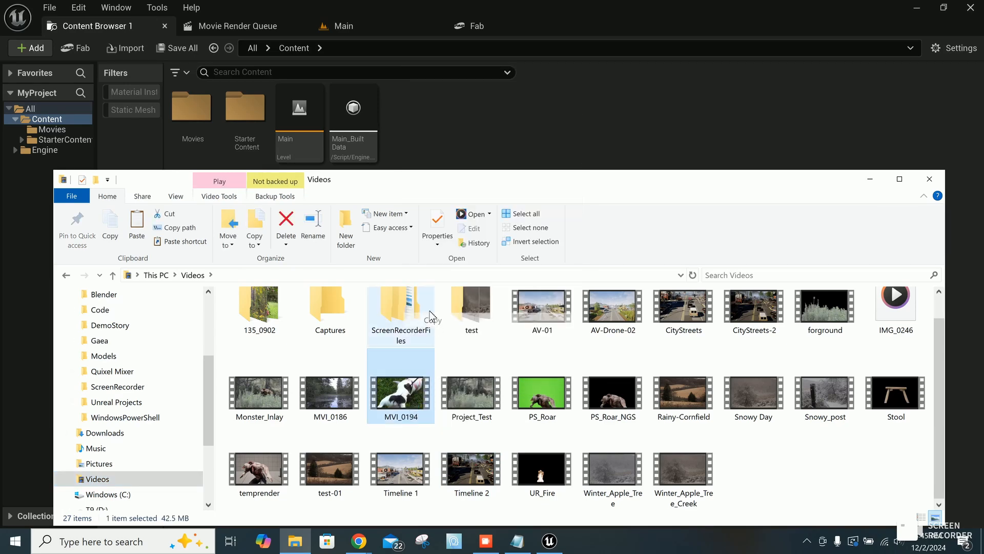
# Step: Paste the copied video into the Movies folder under Unreal Projects, MyProject, Content
pyautogui.scroll(2, 149, 384)
pyautogui.scroll(2, 149, 385)
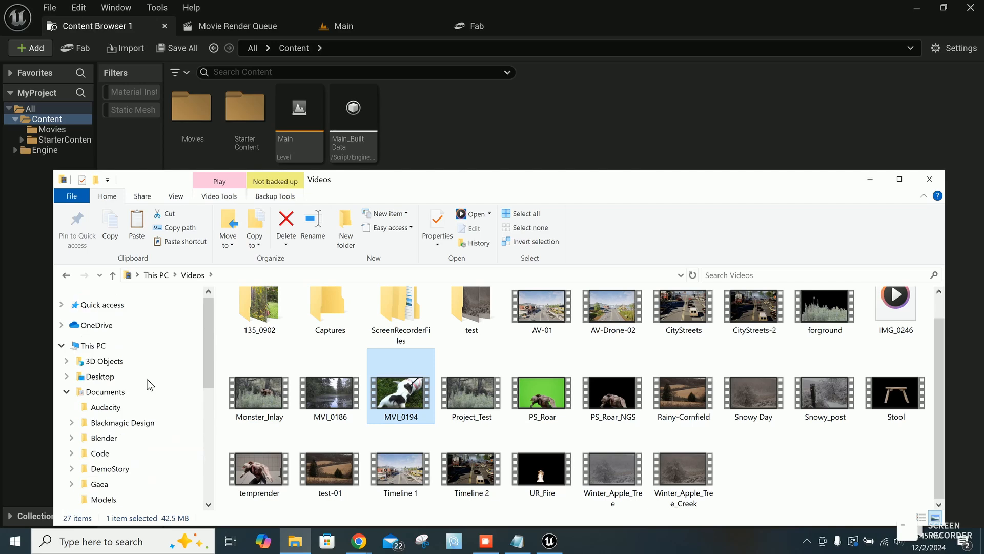
pyautogui.scroll(-1, 143, 400)
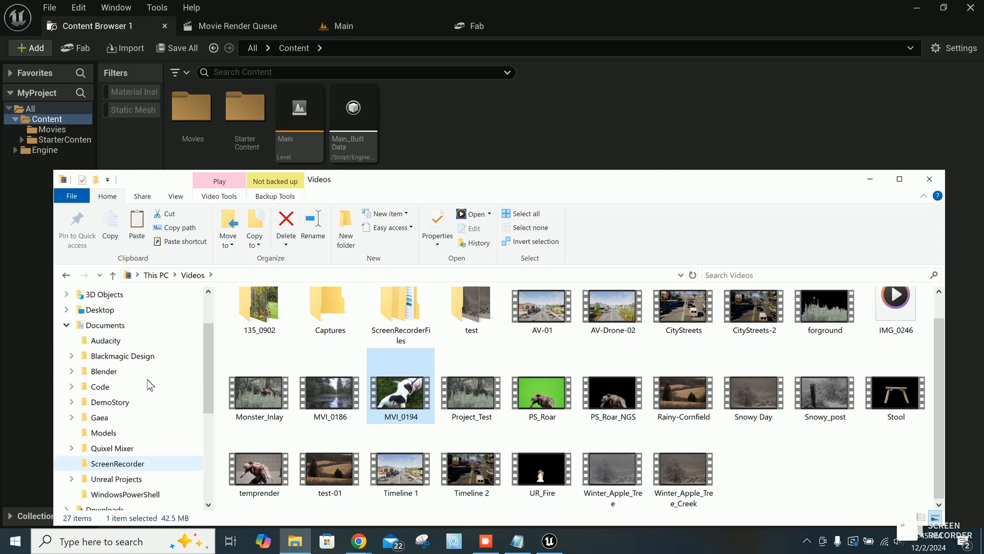
pyautogui.click(123, 479)
pyautogui.scroll(-3, 284, 450)
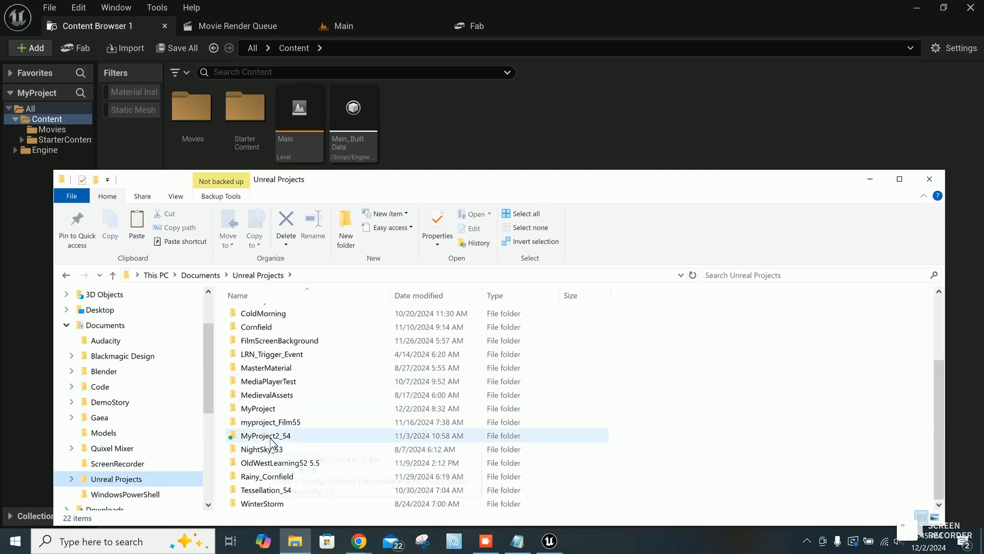
pyautogui.click(270, 409)
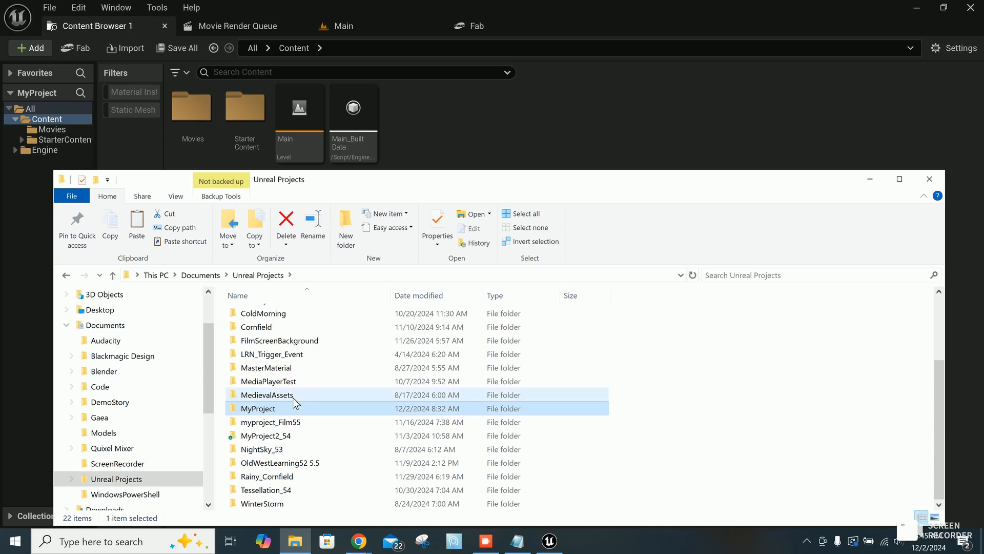
pyautogui.doubleClick(259, 409)
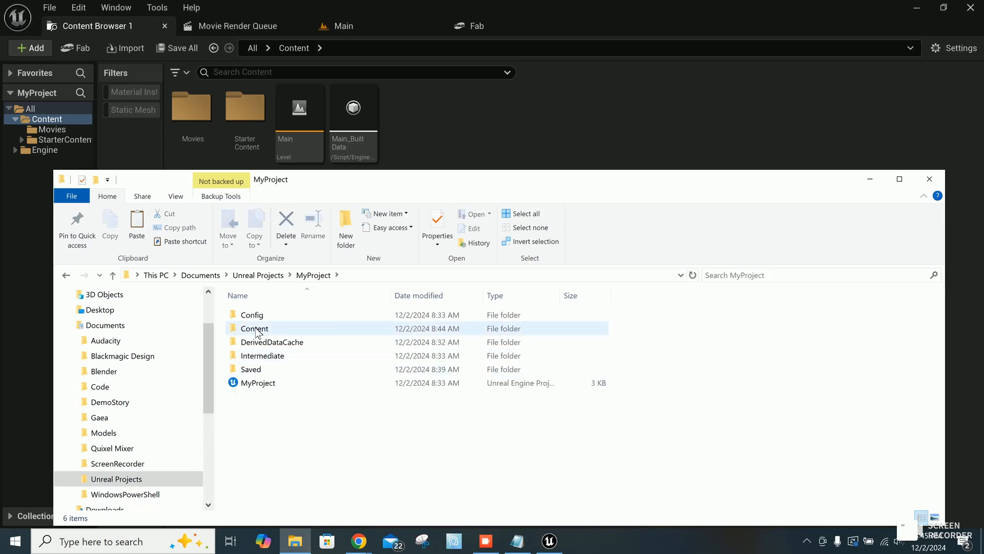
pyautogui.doubleClick(254, 329)
pyautogui.click(258, 343)
pyautogui.doubleClick(256, 343)
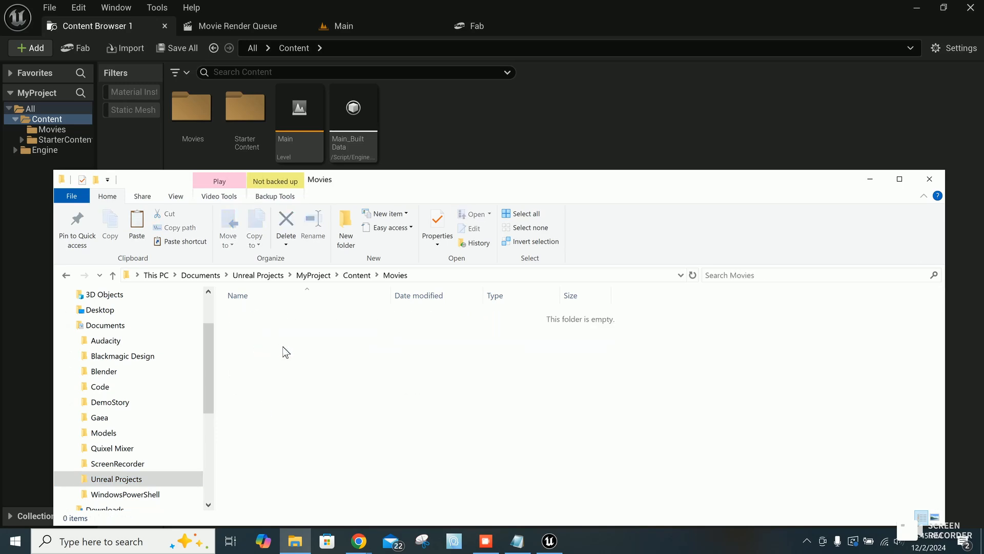
pyautogui.rightClick(283, 348)
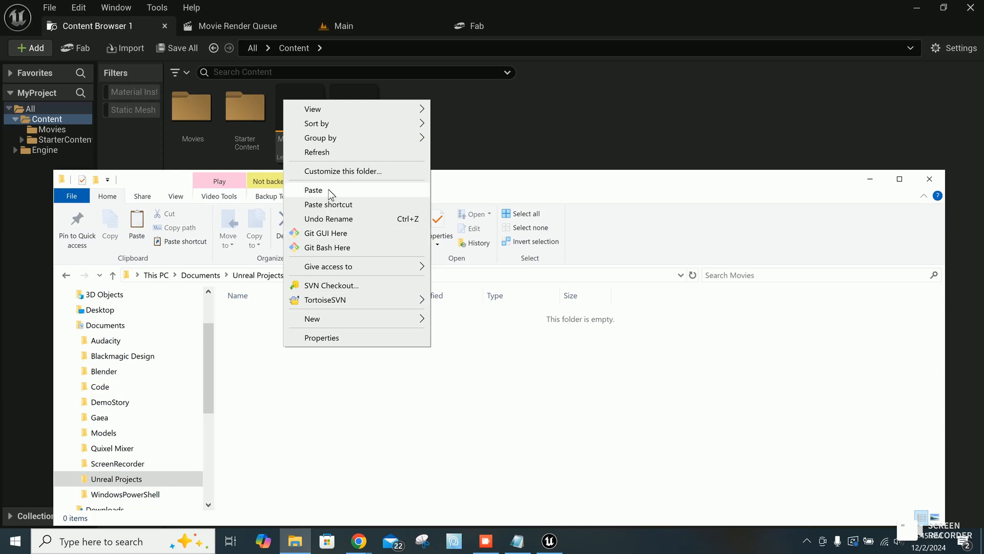
pyautogui.click(313, 189)
pyautogui.click(308, 378)
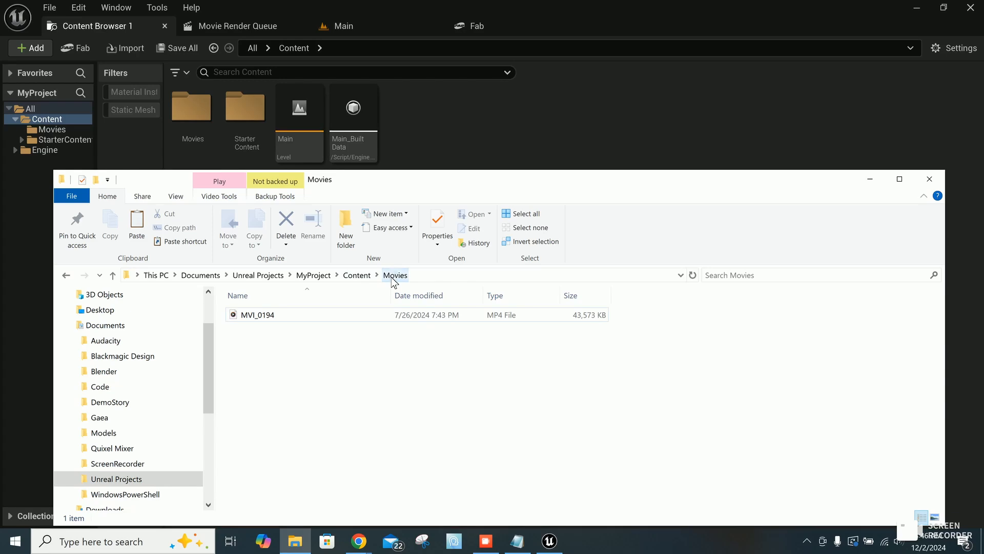
# Step: Import the MVI_0194 video from File Explorer into the Movies folder of Unreal's Content Browser and save the new media source
pyautogui.click(190, 106)
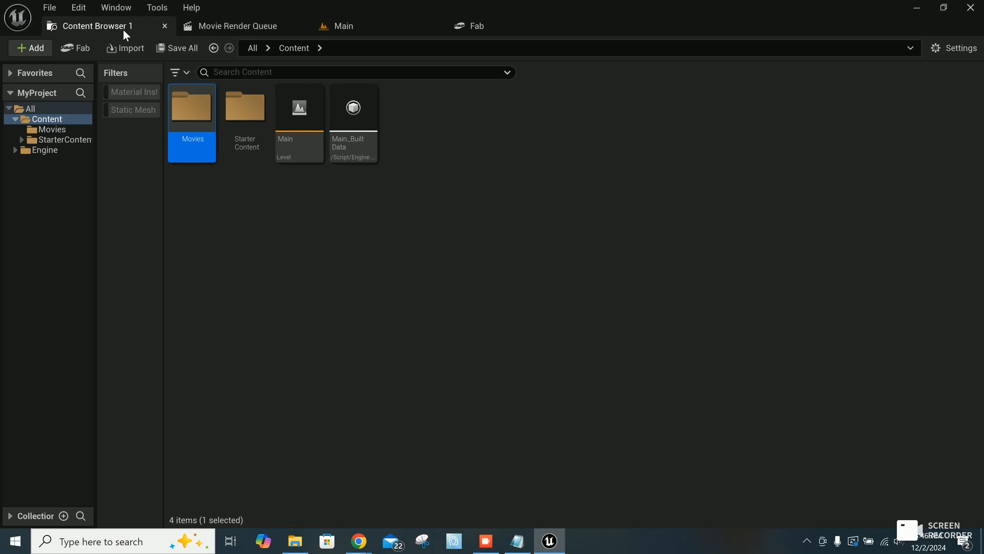
pyautogui.click(295, 541)
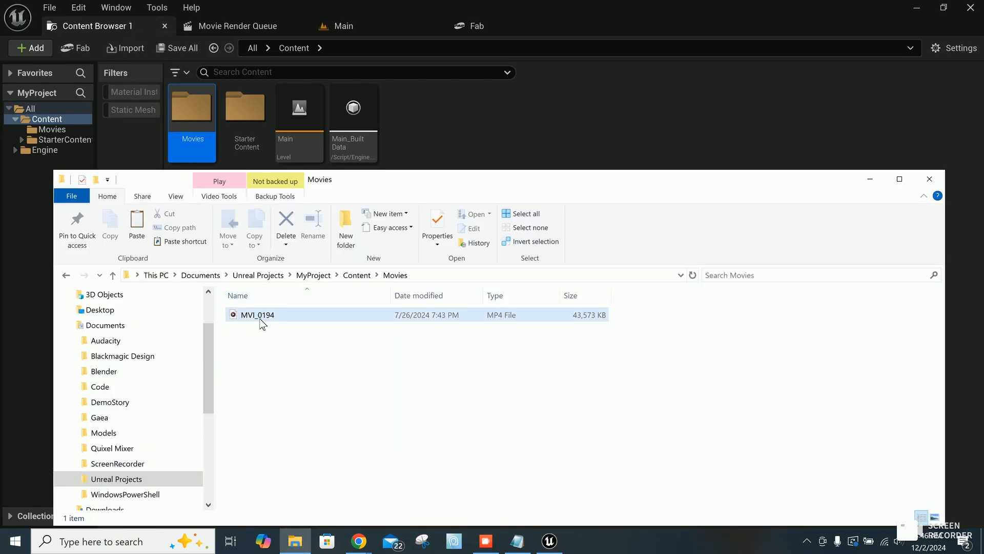
pyautogui.click(195, 127)
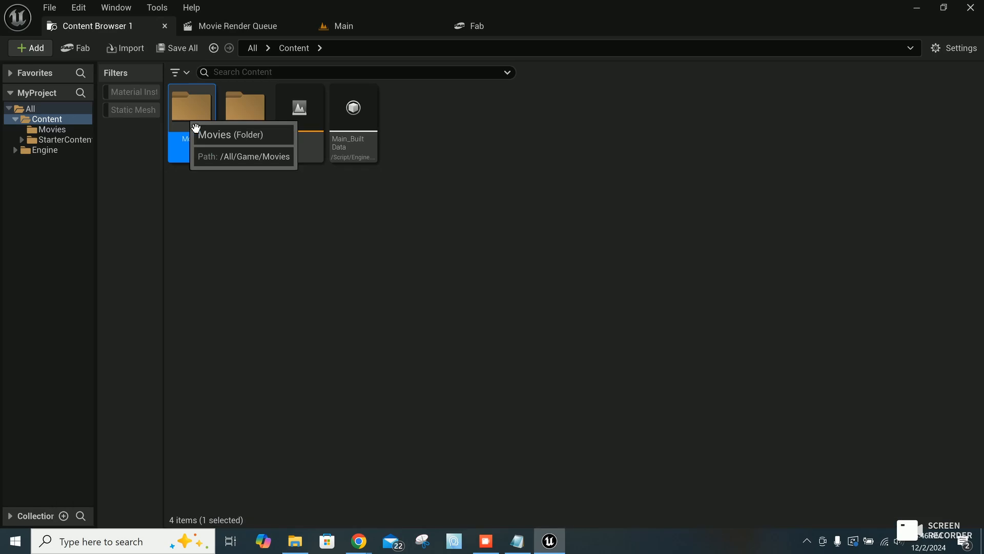
pyautogui.doubleClick(193, 127)
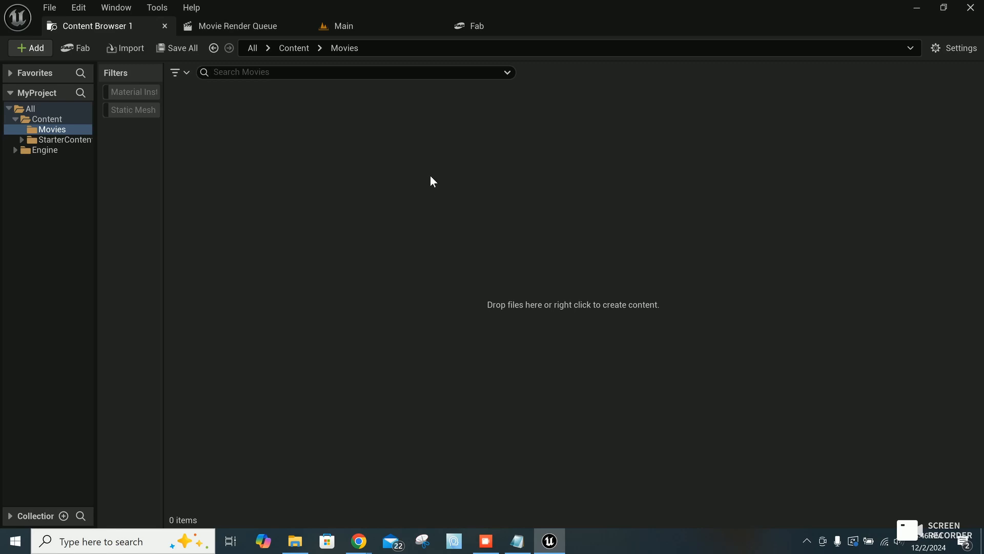
pyautogui.click(295, 541)
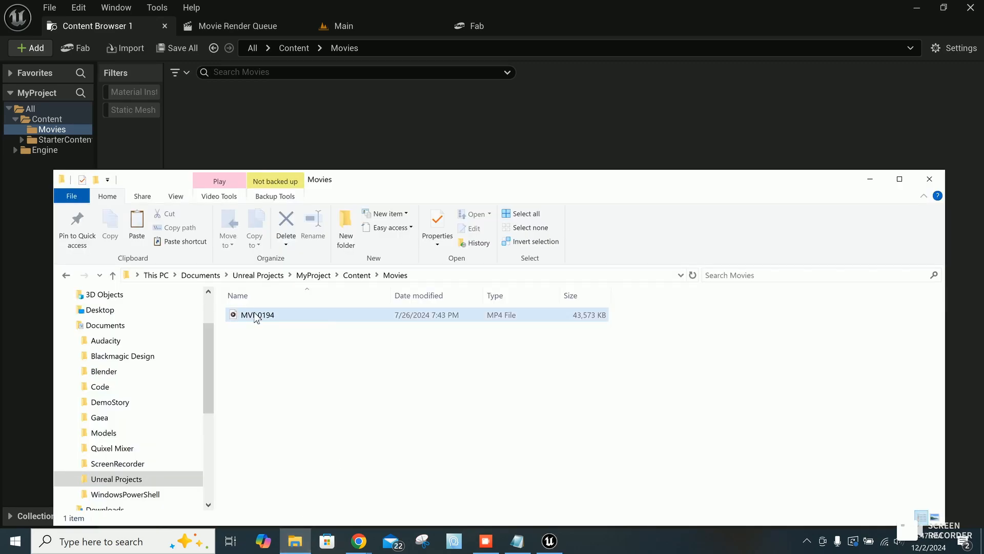
pyautogui.moveTo(257, 316); pyautogui.dragTo(287, 149)
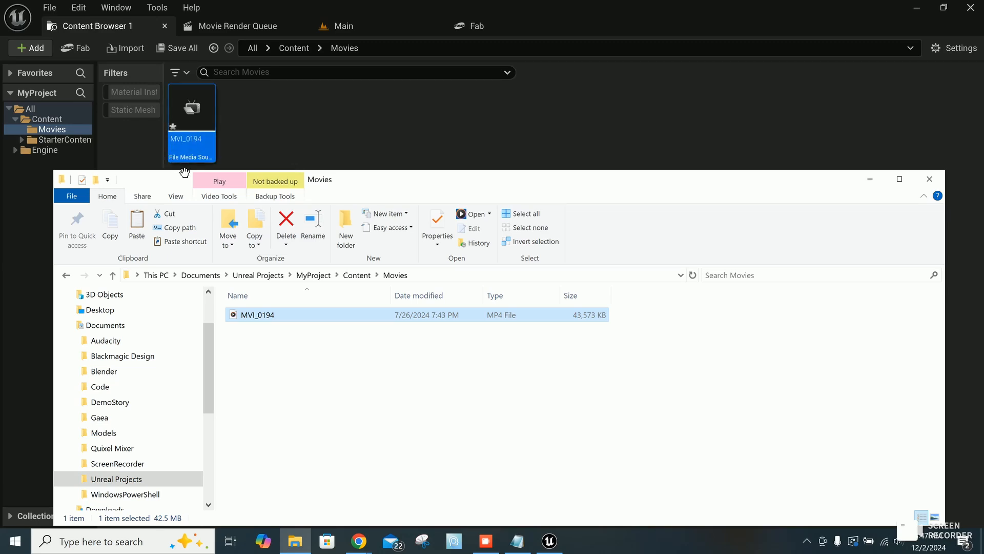
pyautogui.moveTo(197, 154)
pyautogui.click(315, 135)
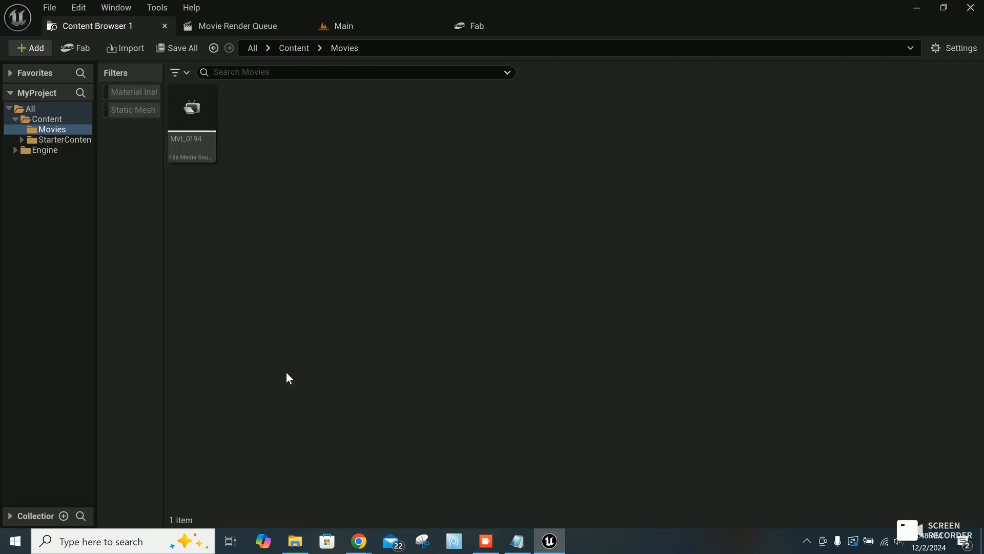
# Step: Check the Movies folder on disk for the imported asset file, and close File Explorer
pyautogui.click(296, 541)
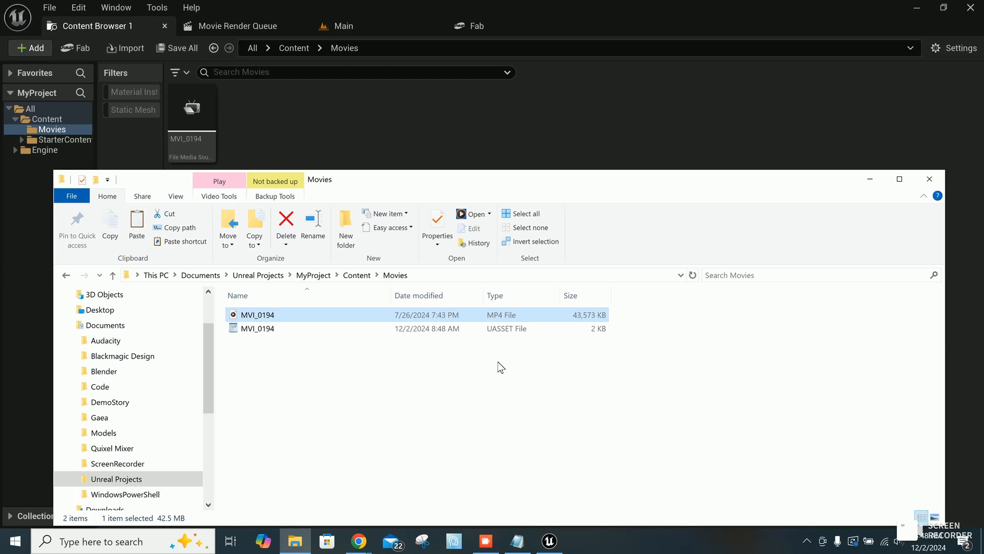
pyautogui.click(504, 492)
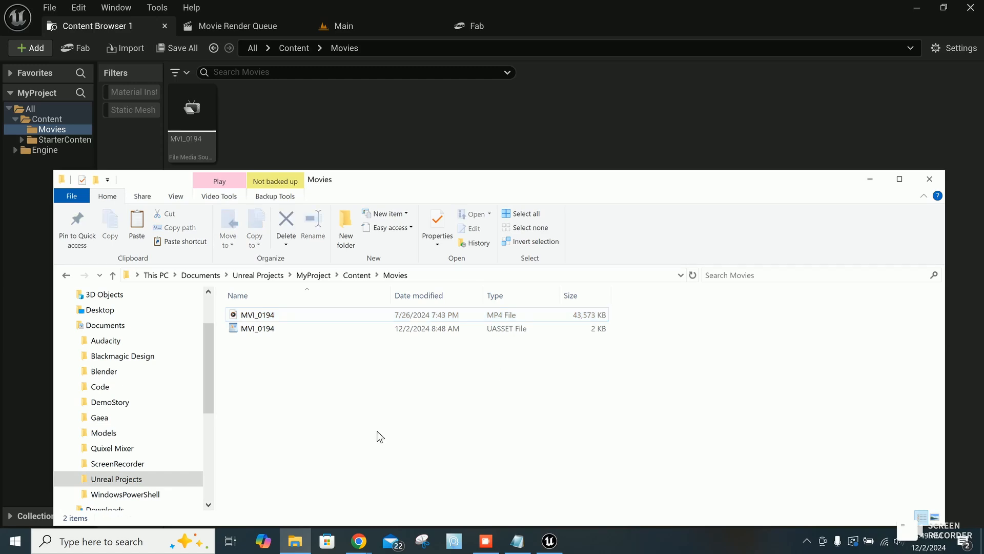
pyautogui.click(937, 181)
# Step: Create a folder named Media in the project's Content folder
pyautogui.click(44, 119)
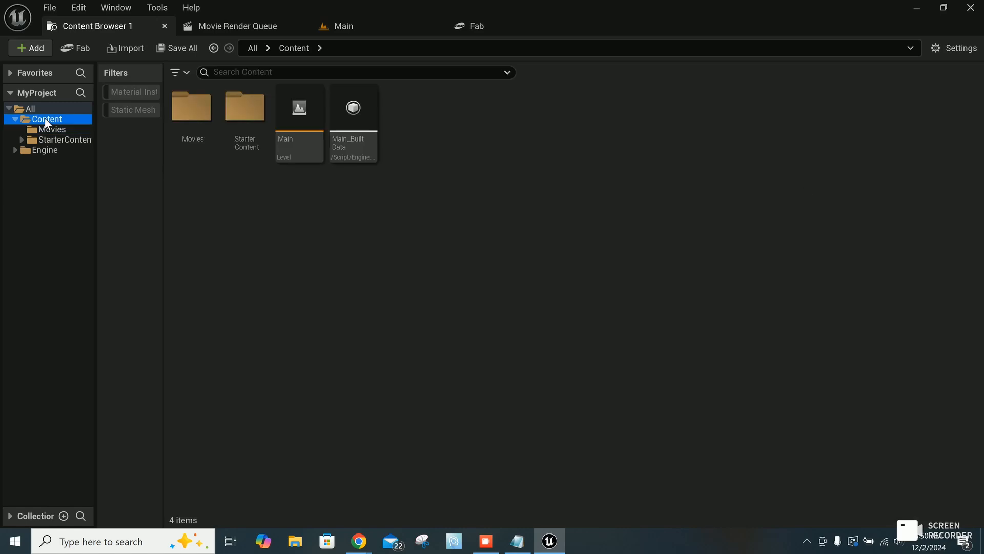
pyautogui.rightClick(287, 214)
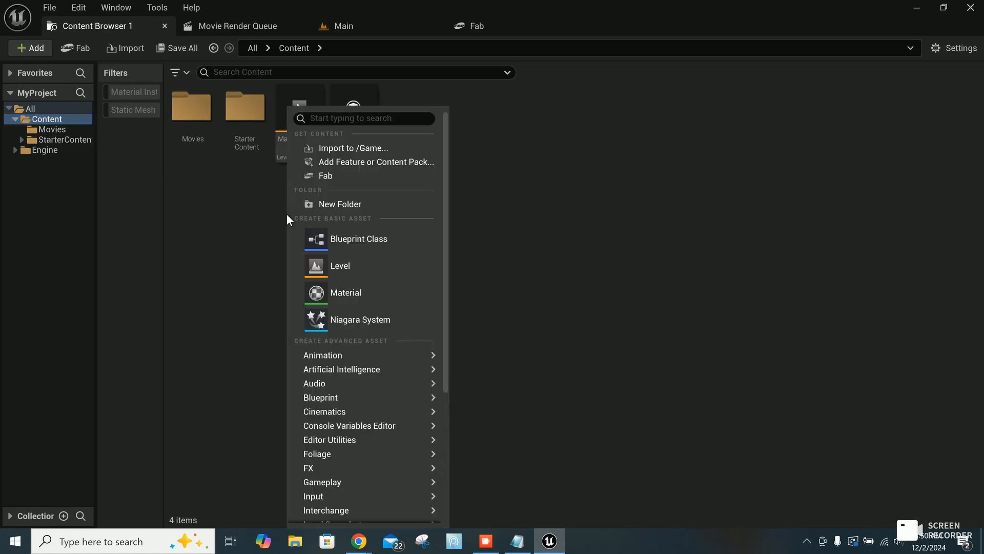
pyautogui.click(332, 202)
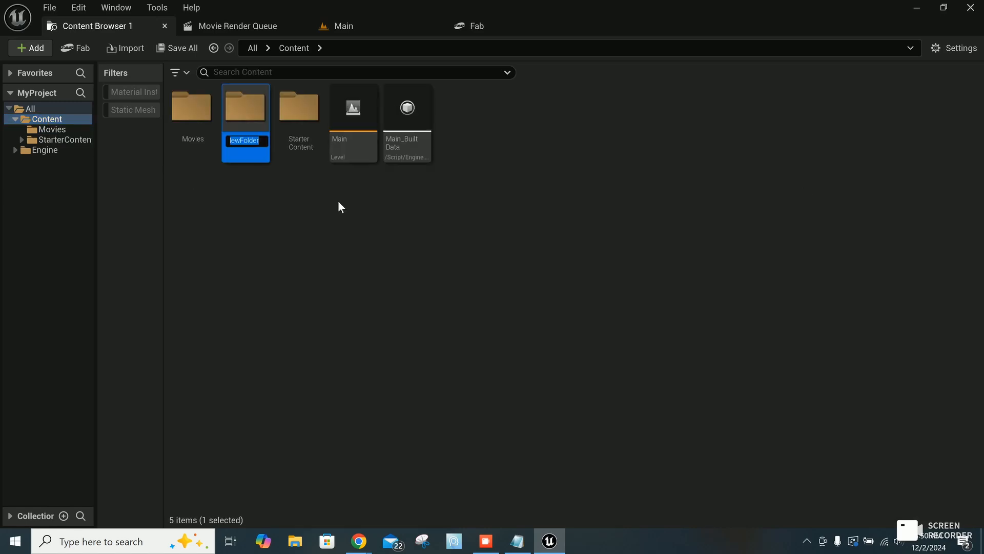
pyautogui.write('Media')
pyautogui.press('Return')
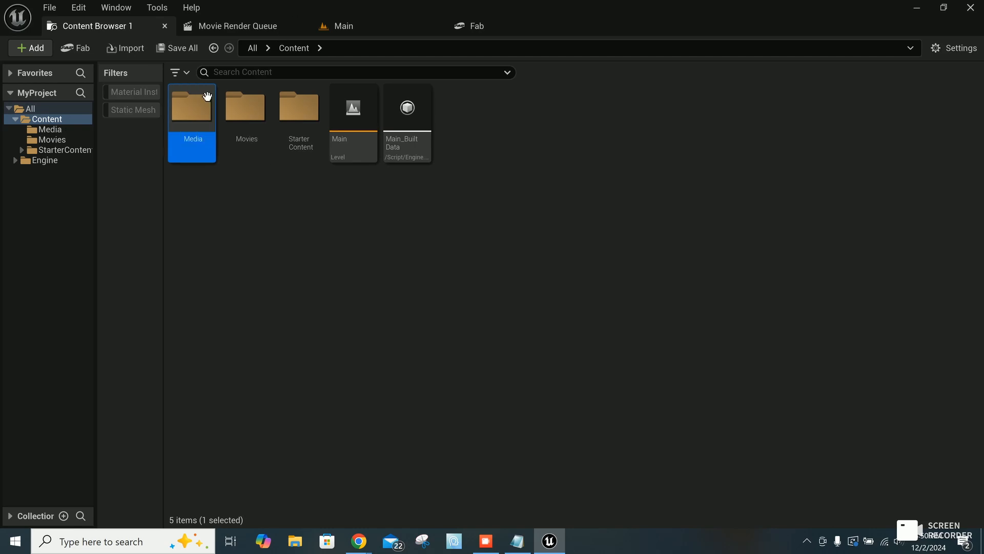
# Step: Create a Media Player in the Media folder with a linked video output MediaTexture asset, and name it MP_MediaPlayer
pyautogui.doubleClick(190, 117)
pyautogui.rightClick(219, 155)
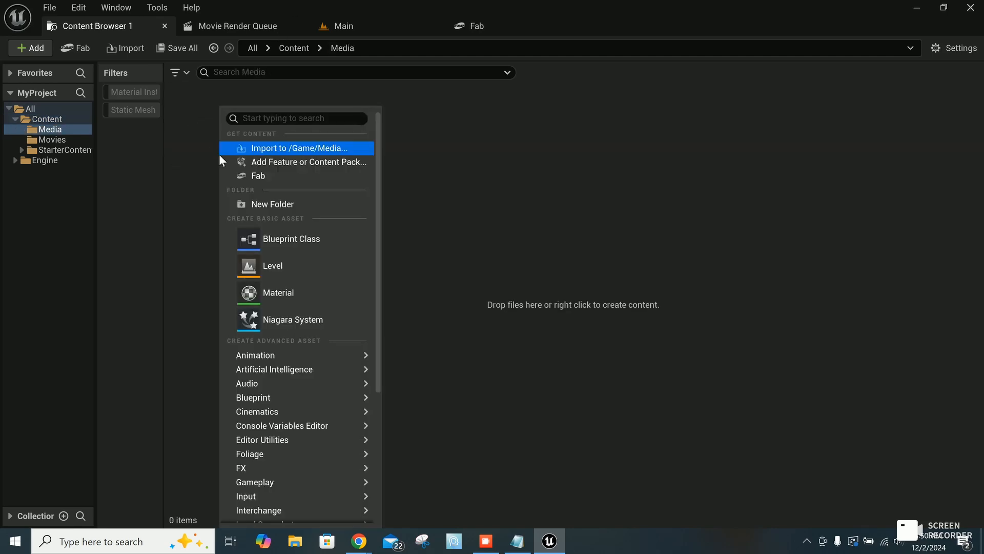
pyautogui.scroll(-4, 278, 465)
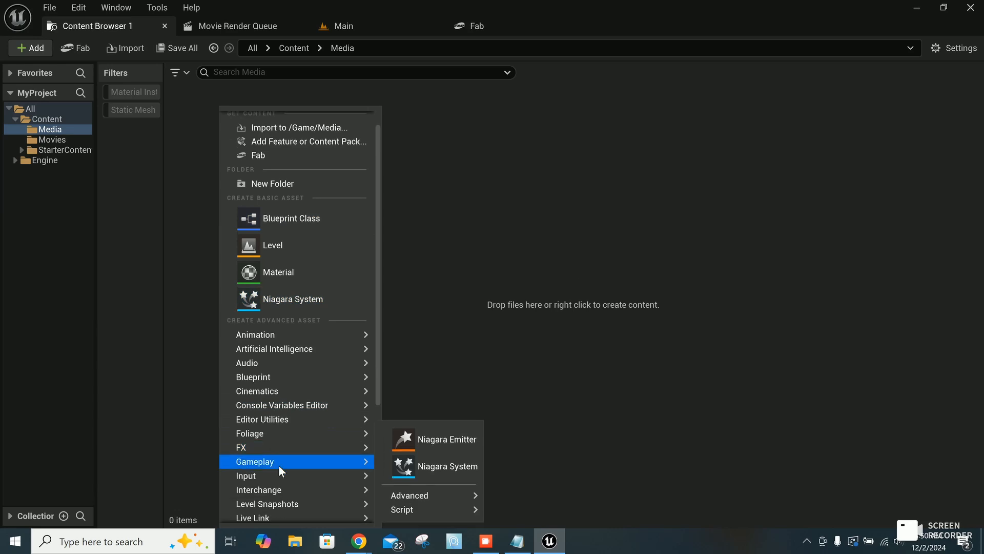
pyautogui.moveTo(354, 461)
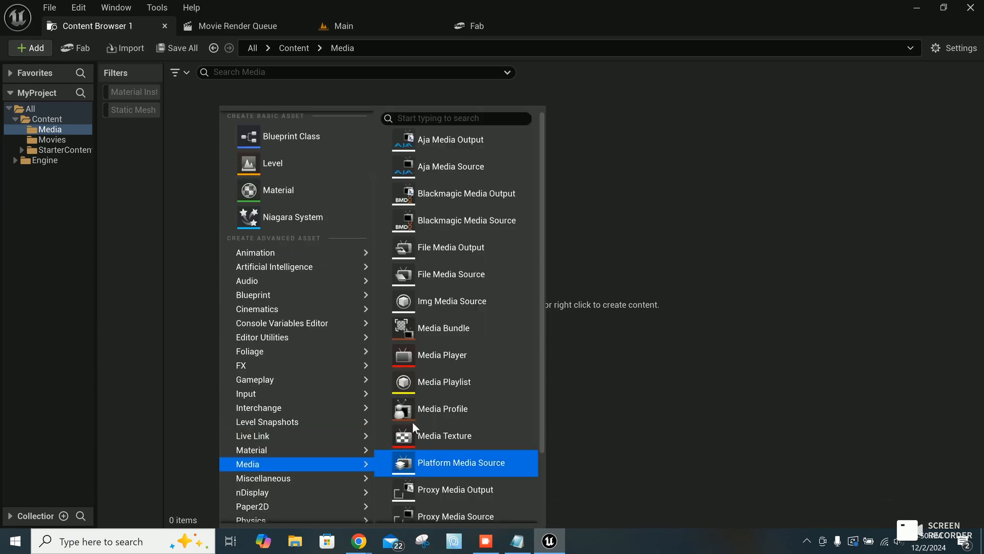
pyautogui.click(430, 356)
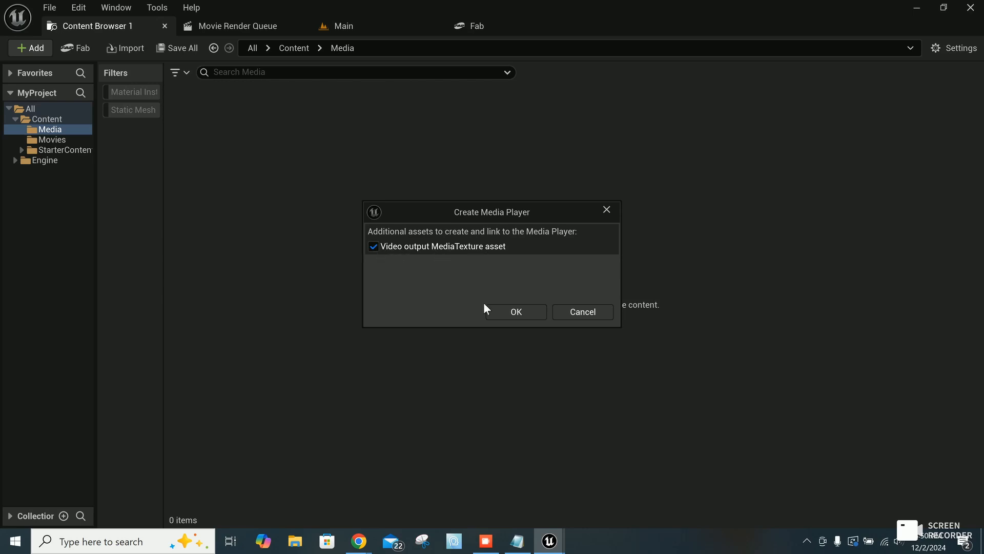
pyautogui.click(512, 311)
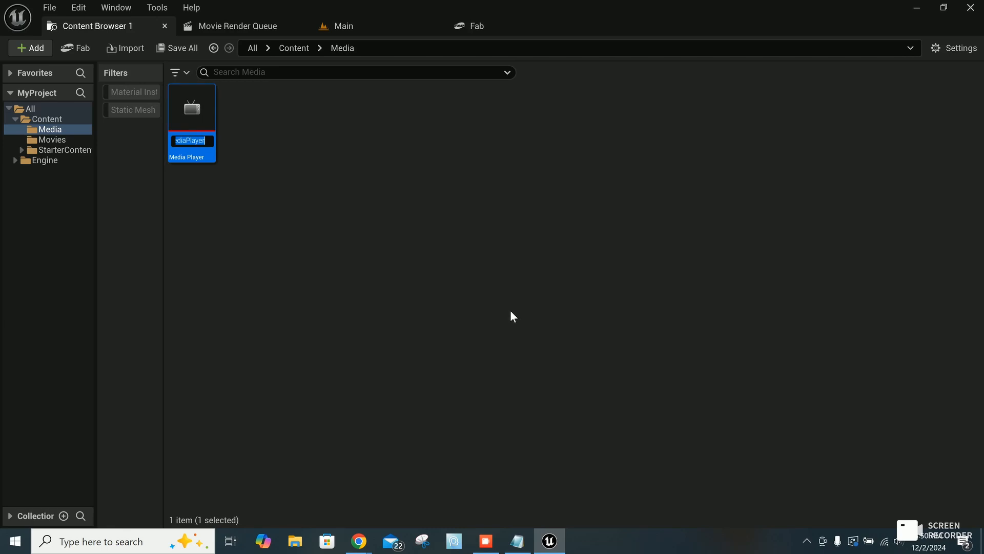
pyautogui.write('MP_')
pyautogui.write('Media')
pyautogui.write('Player')
pyautogui.press('Return')
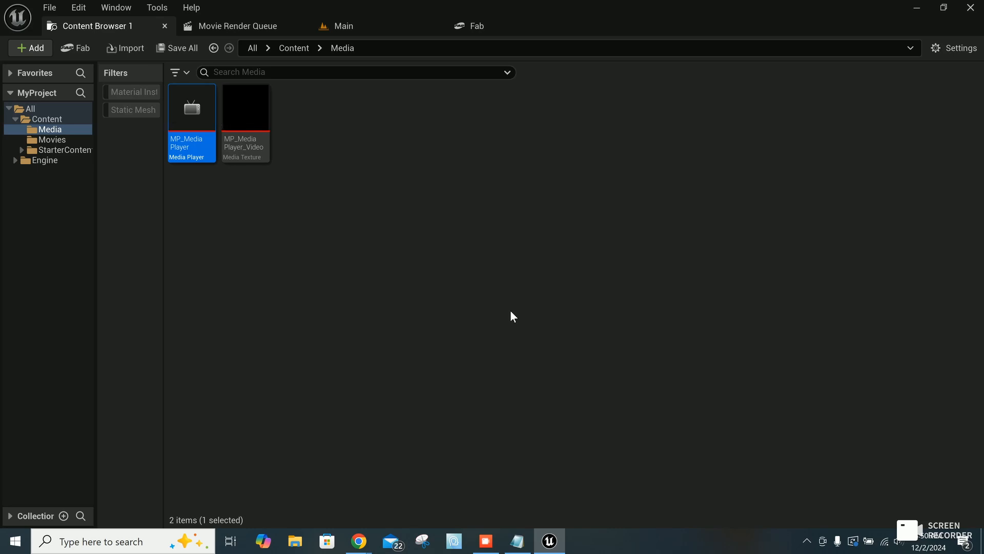
# Step: Open MP_MediaPlayer, play the MVI_0194 media source in it, and close the media player editor
pyautogui.click(405, 253)
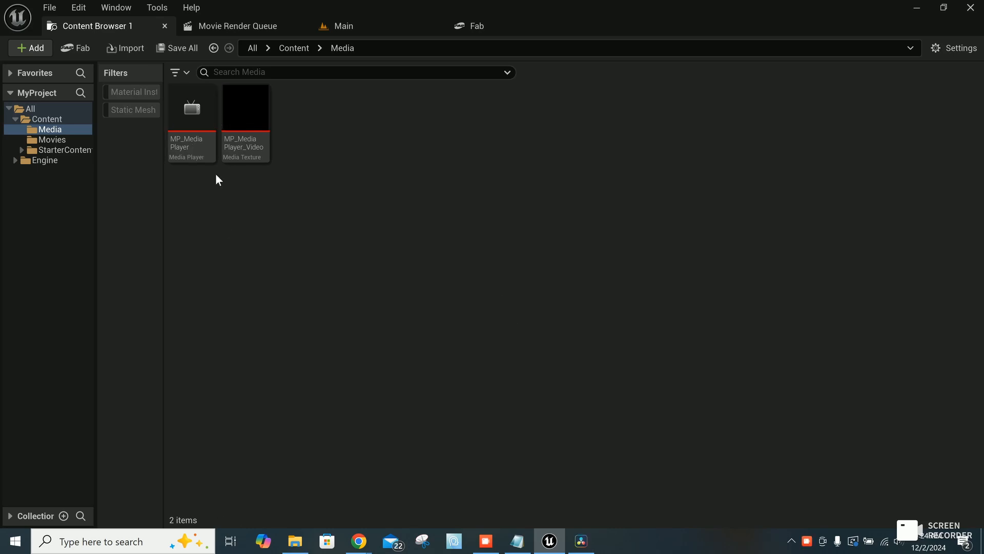
pyautogui.click(189, 158)
pyautogui.doubleClick(187, 153)
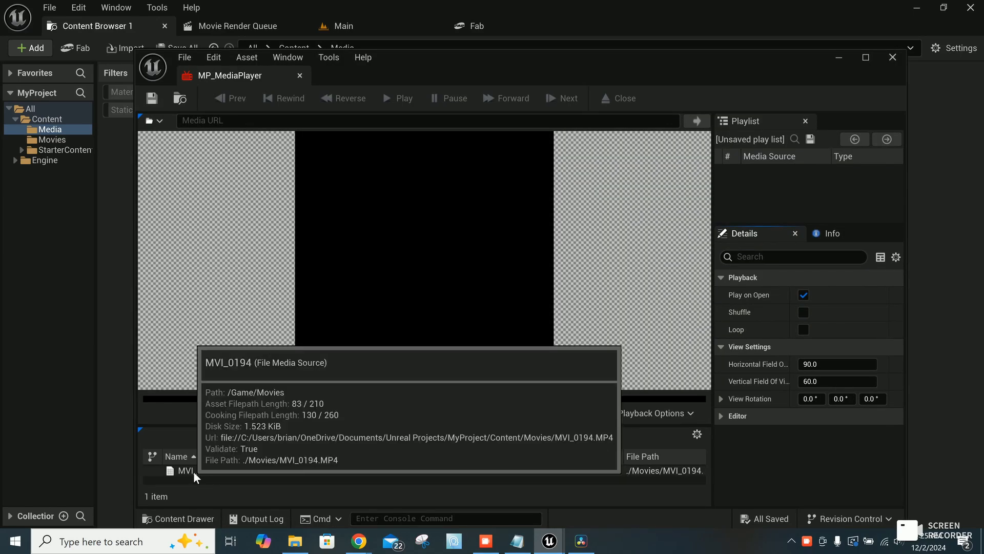
pyautogui.doubleClick(193, 472)
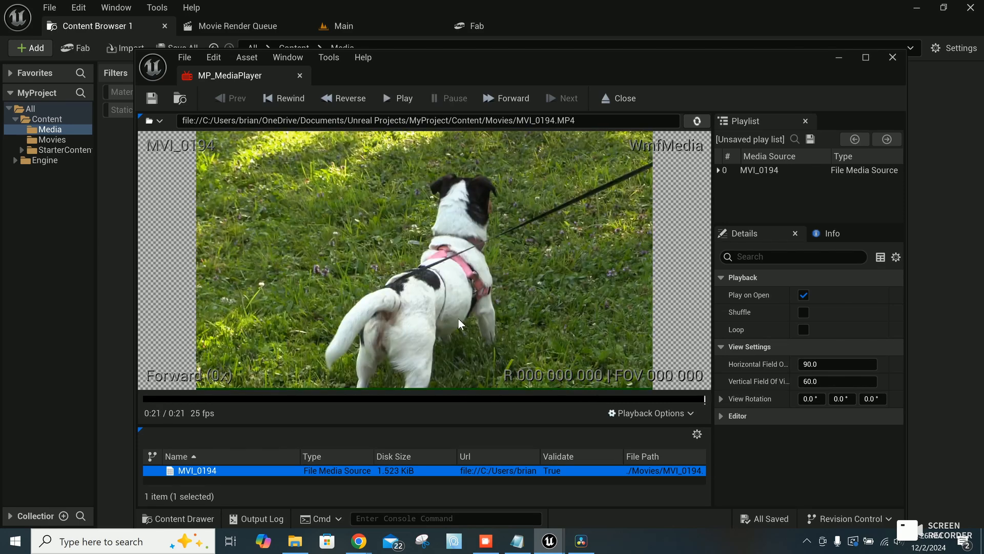
pyautogui.click(892, 57)
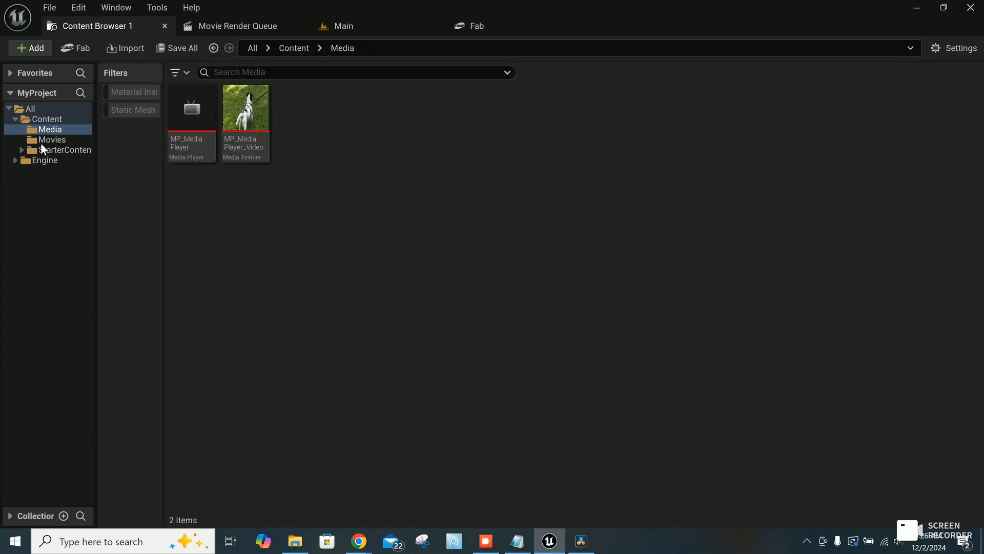
# Step: In the Main level, raise the sphere reflection capture to about Z 497 and move Player Start to X -531
pyautogui.click(368, 27)
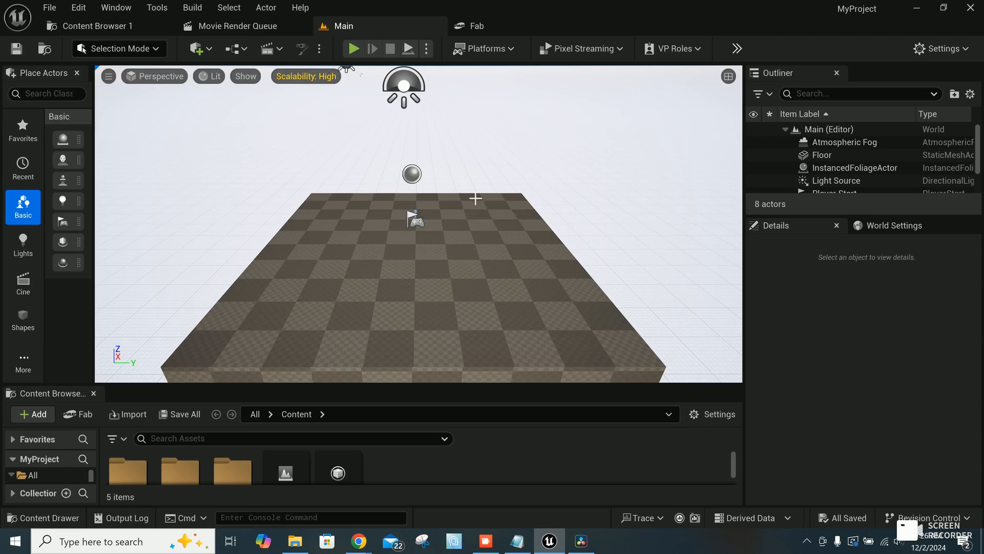
pyautogui.click(413, 176)
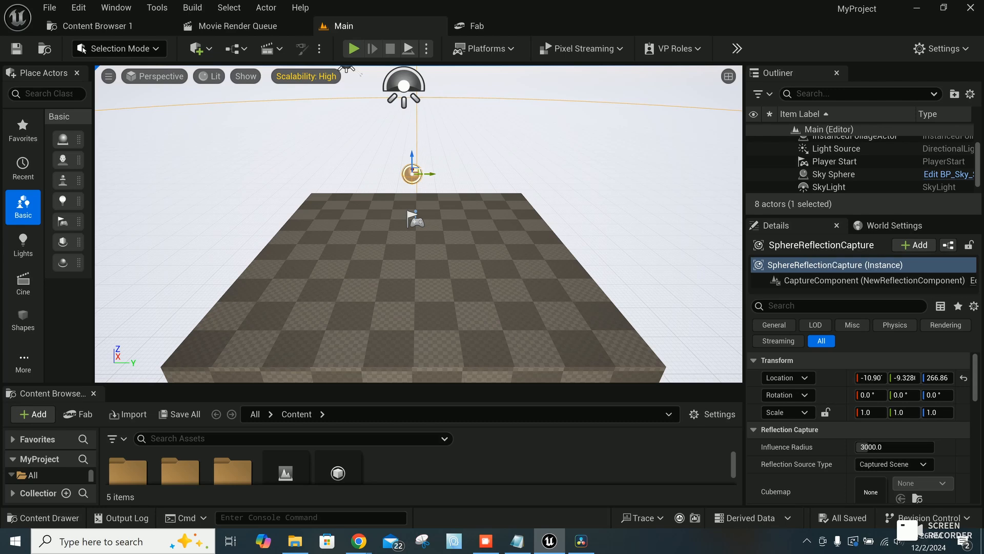
pyautogui.moveTo(412, 159); pyautogui.dragTo(413, 76)
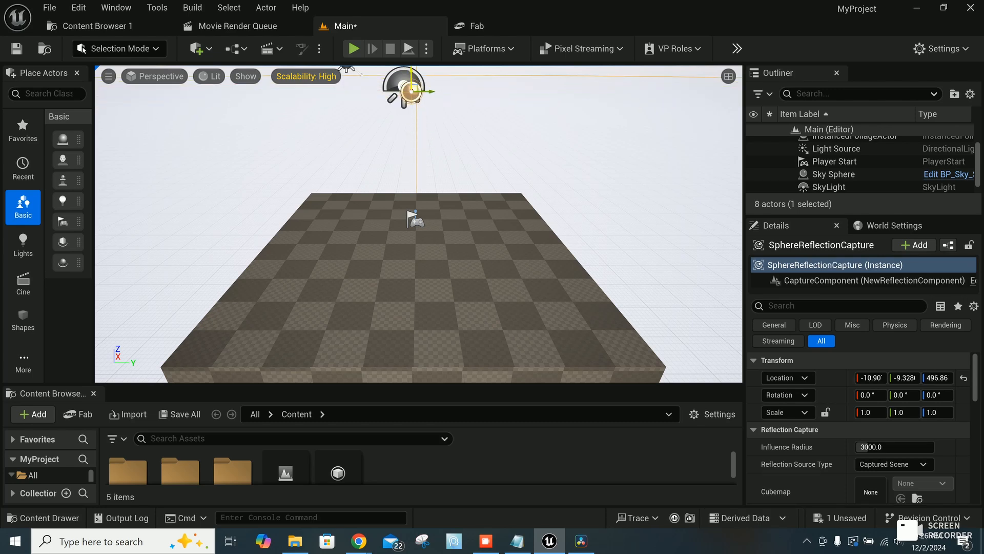
pyautogui.click(417, 220)
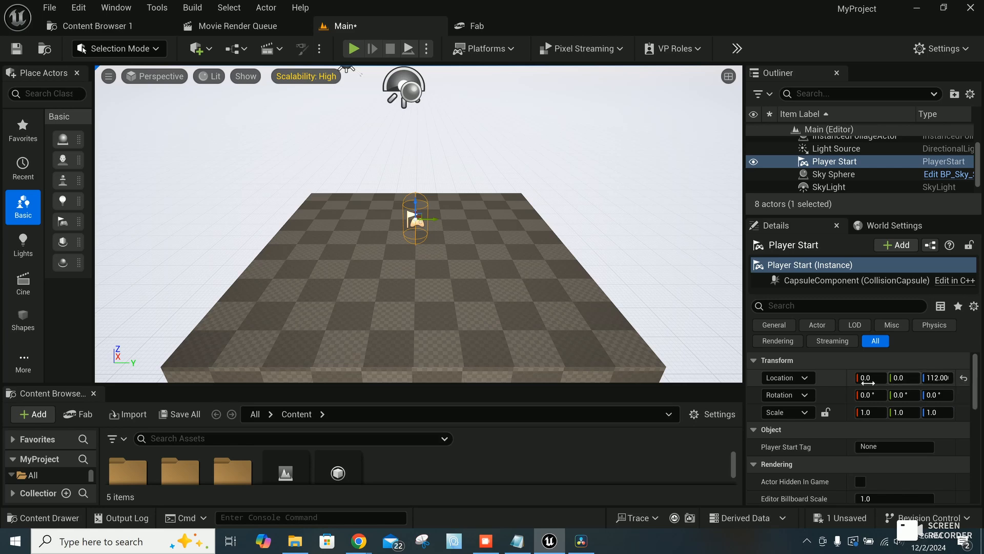
pyautogui.moveTo(876, 380); pyautogui.dragTo(795, 380)
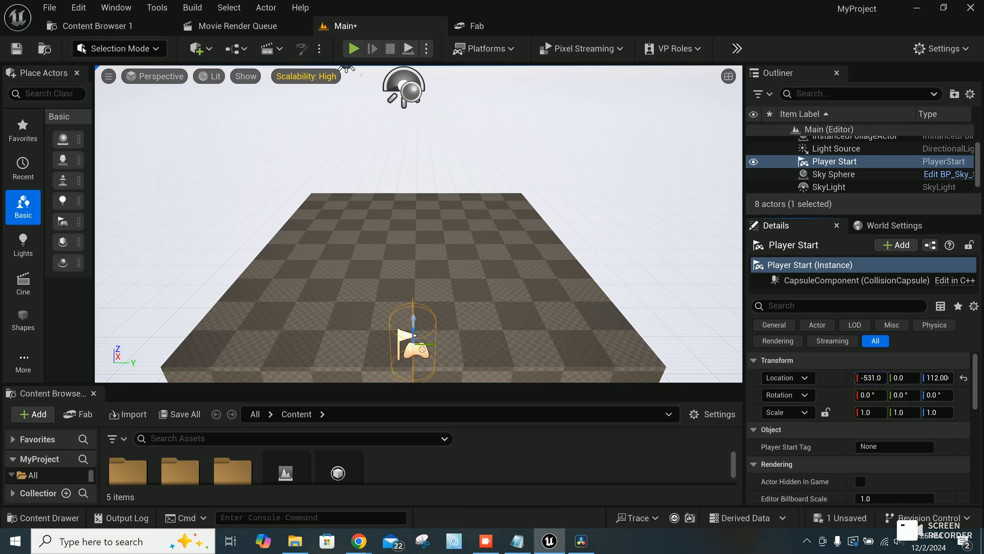
# Step: Set the Light Source's X and Y location to 0
pyautogui.click(833, 150)
pyautogui.click(870, 378)
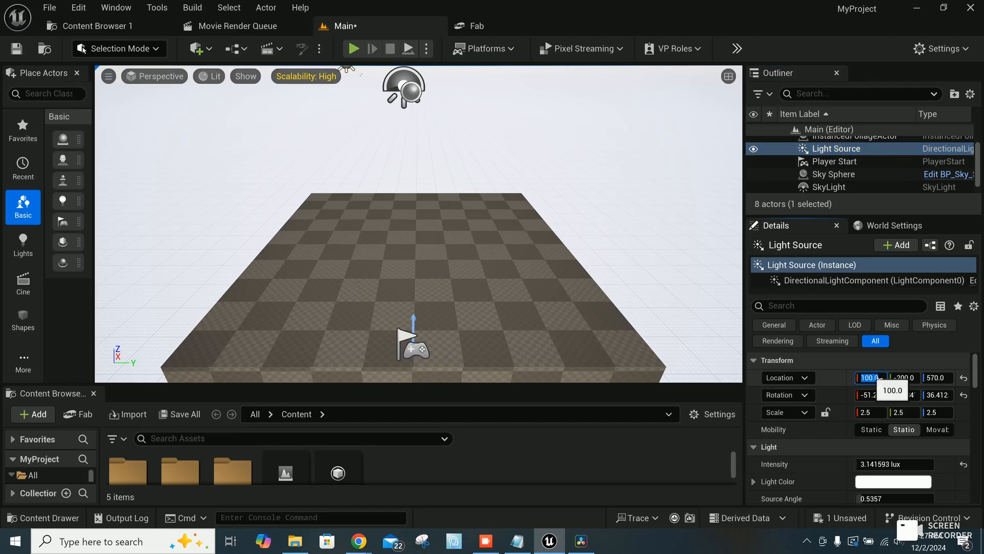
pyautogui.write('0')
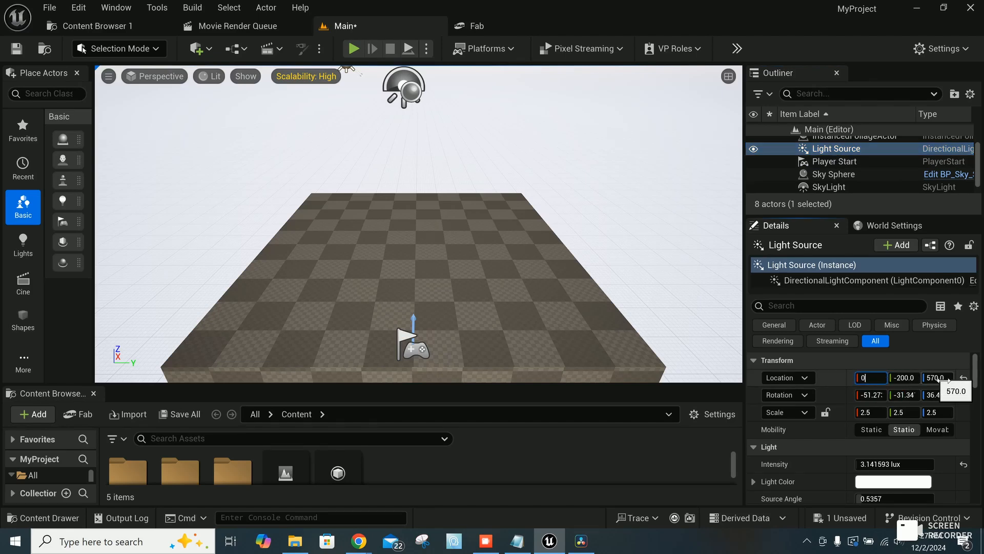
pyautogui.click(915, 379)
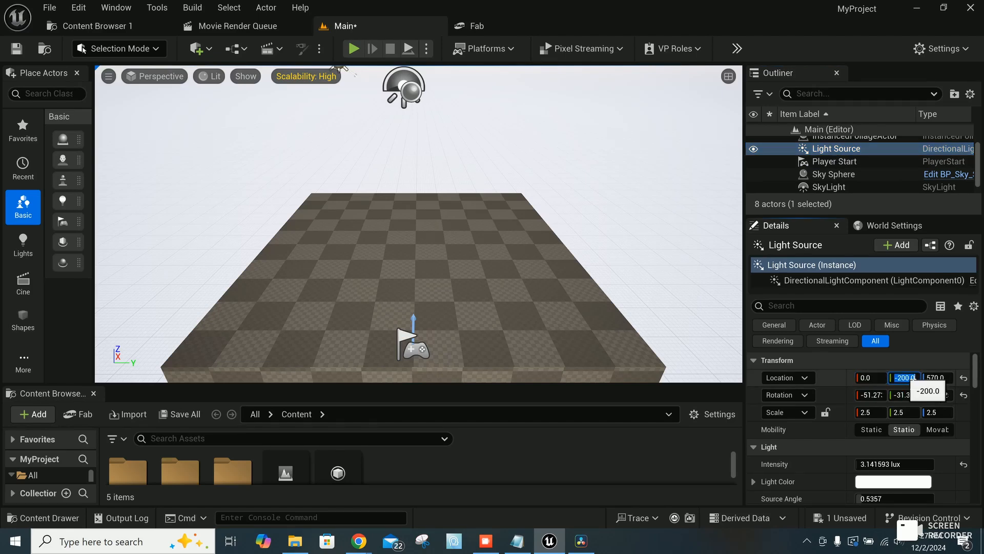
pyautogui.write('0')
# Step: Set the Light Source's rotation to 0°, -45°, 0° and save the level
pyautogui.click(870, 394)
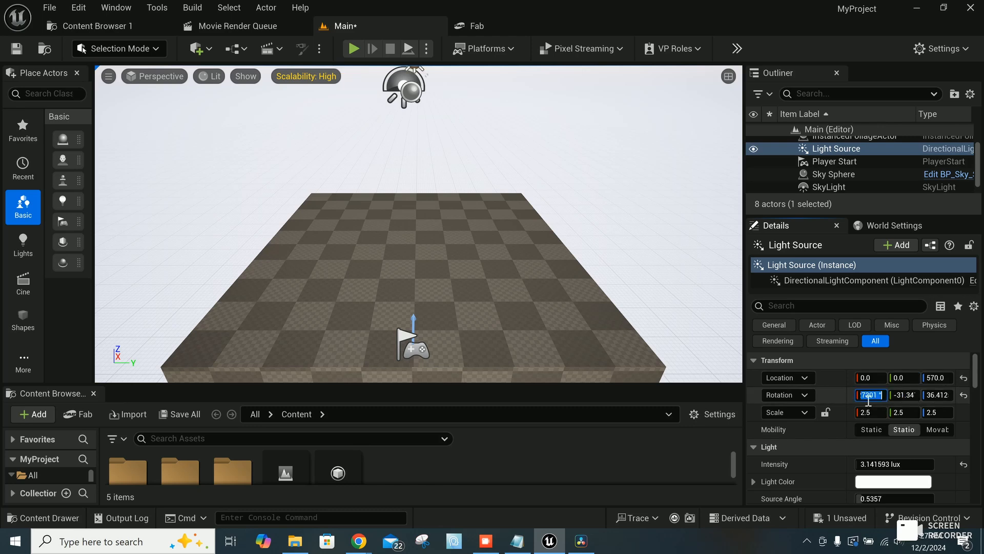
pyautogui.write('0')
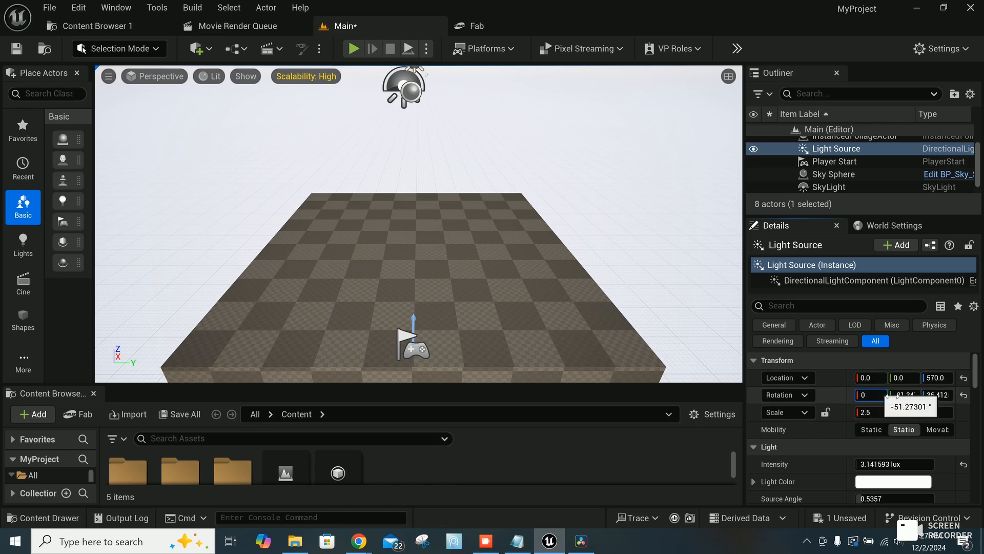
pyautogui.click(946, 395)
pyautogui.write('0')
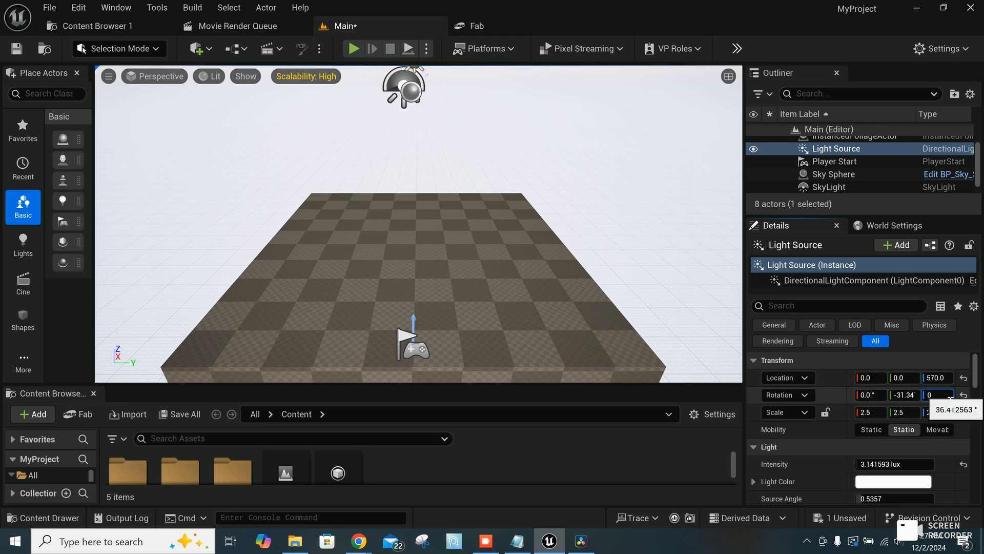
pyautogui.click(916, 394)
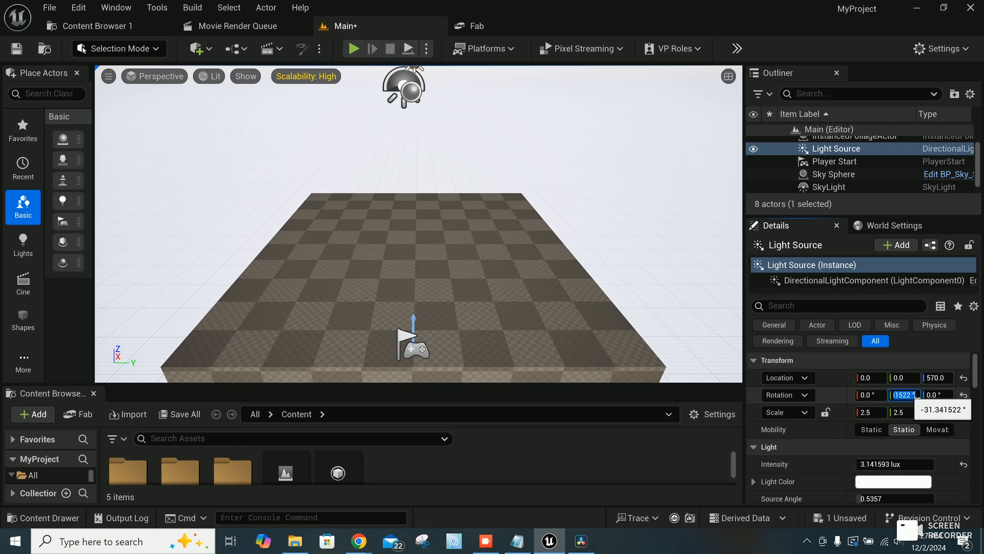
pyautogui.write('-45')
pyautogui.press('Return')
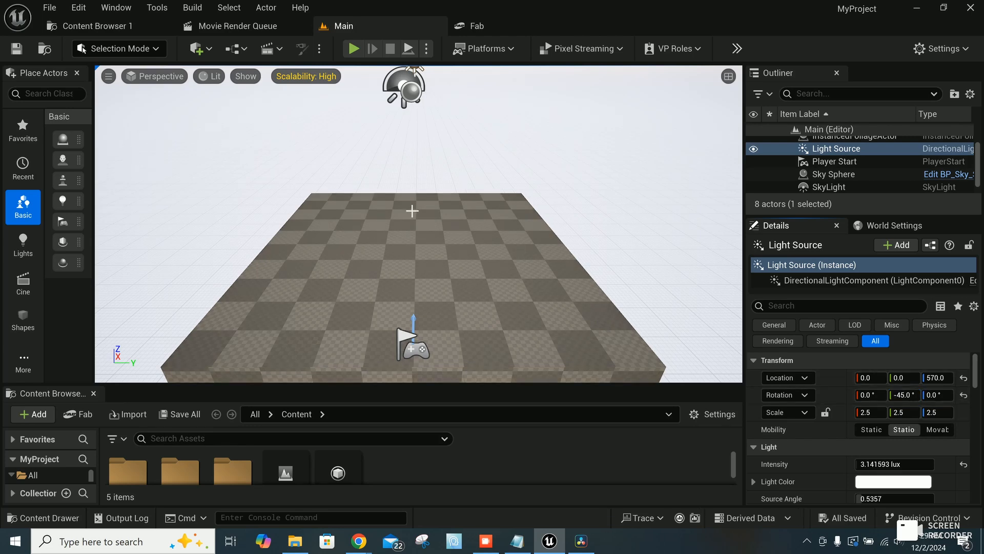
pyautogui.hotkey('ctrl', 's')
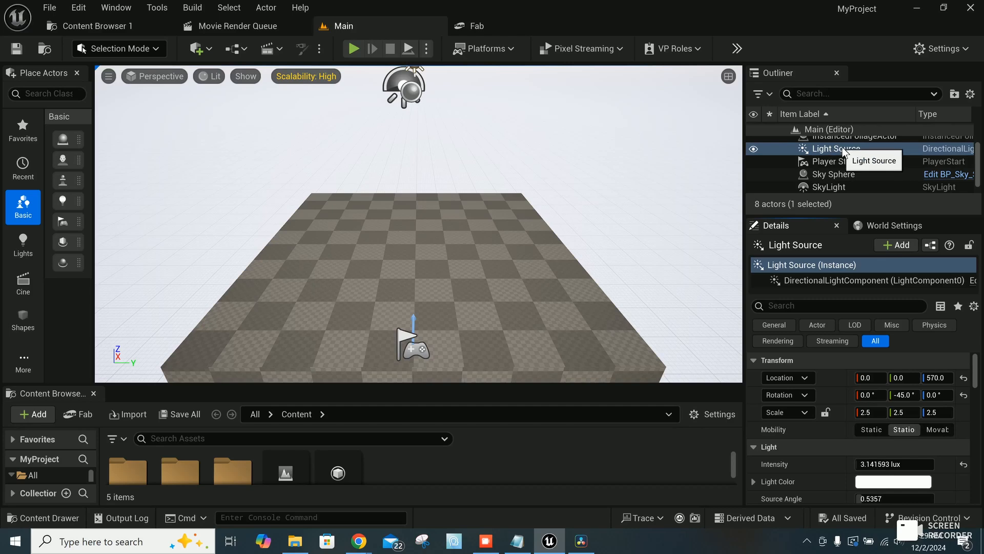
# Step: Set the Light Source's intensity to 1.69 lux and save the level
pyautogui.click(895, 468)
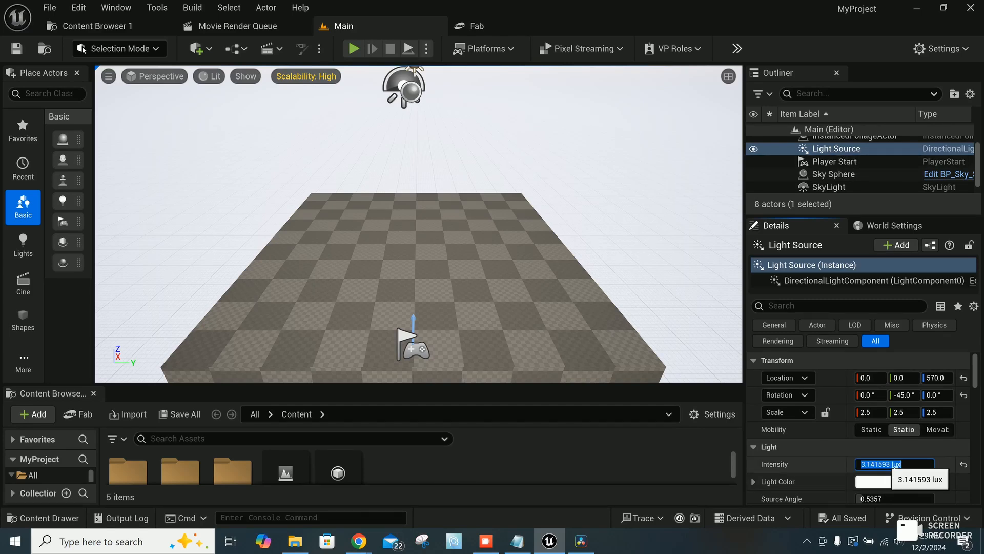
pyautogui.write('1')
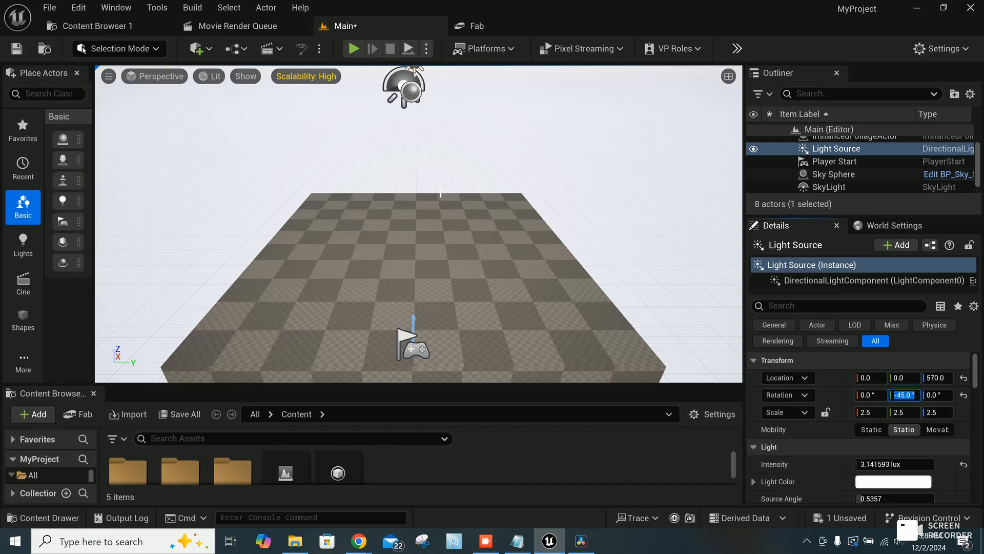
pyautogui.hotkey('ctrl', 's')
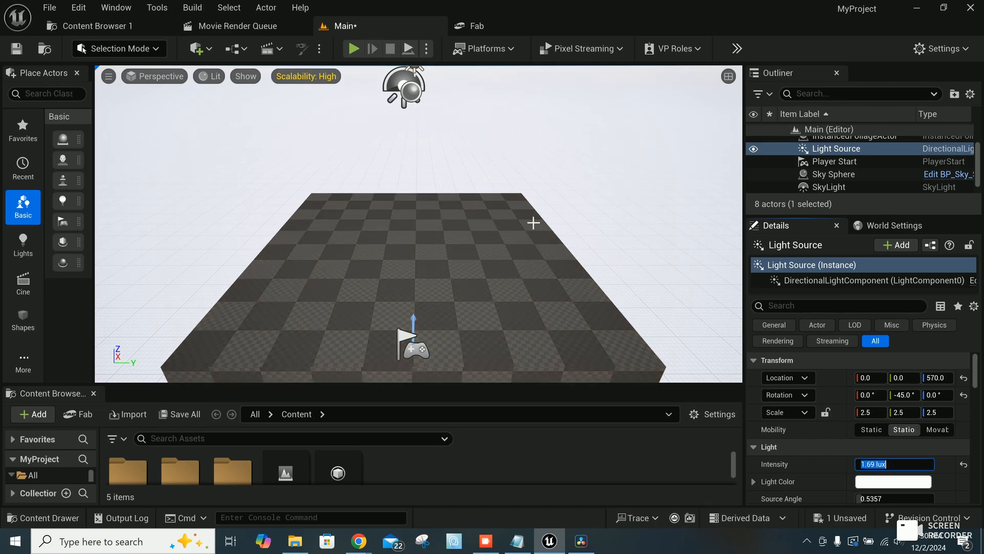
# Step: Place a Plane shape near the centre of the floor and set its Y location to 0
pyautogui.click(24, 322)
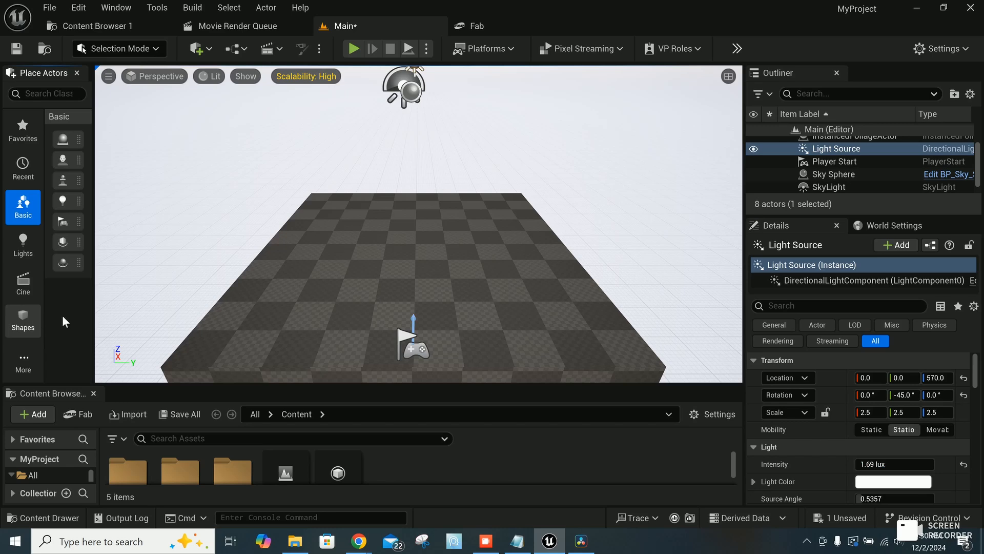
pyautogui.click(23, 318)
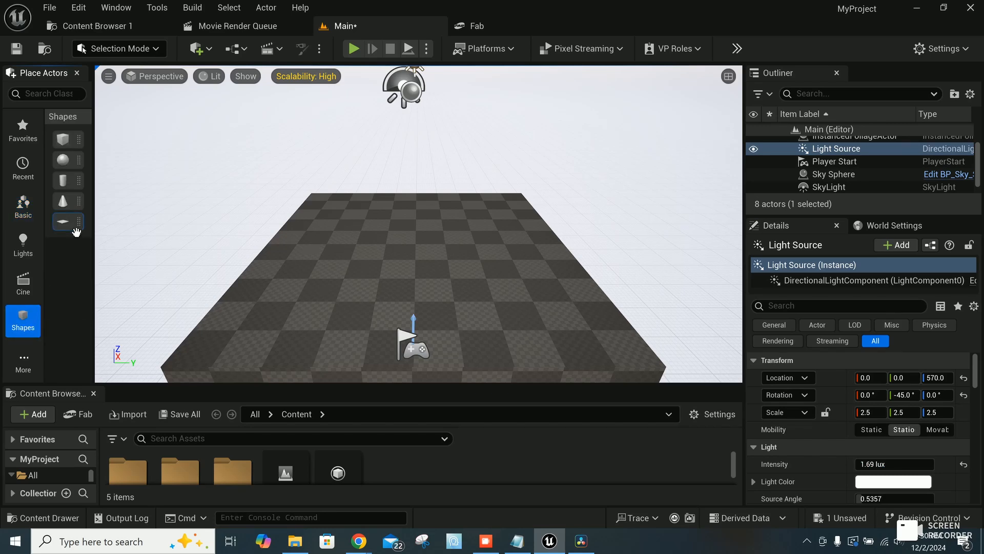
pyautogui.moveTo(72, 228); pyautogui.dragTo(410, 247)
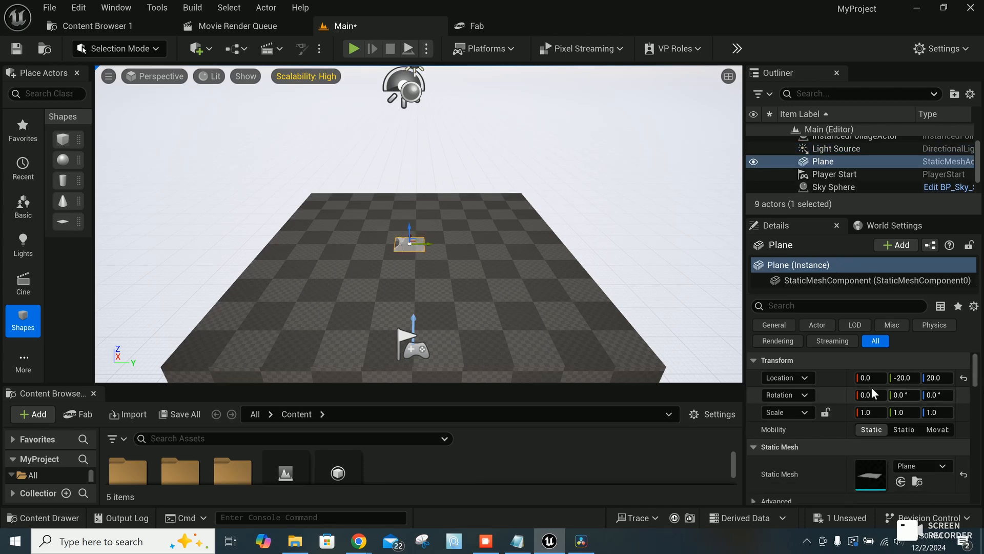
pyautogui.click(912, 381)
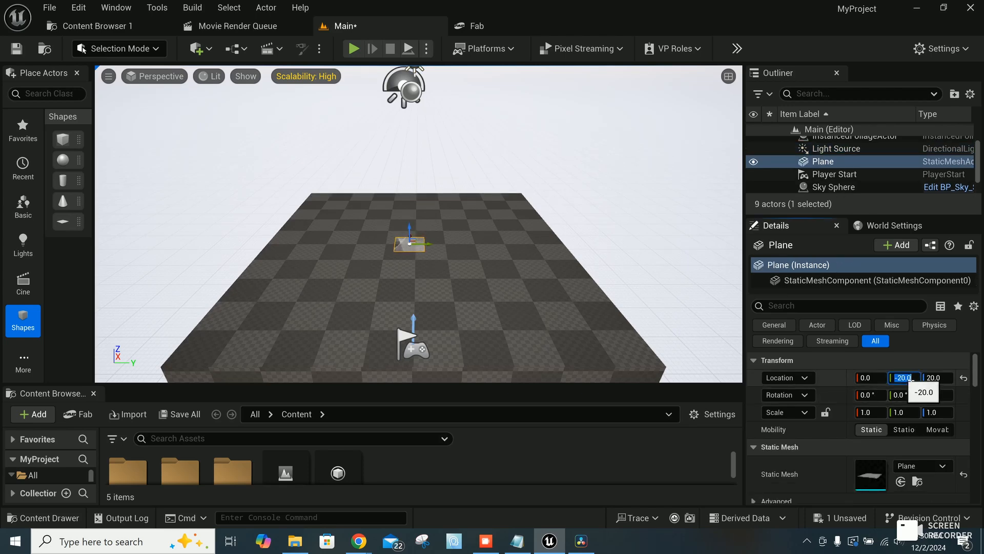
pyautogui.write('0')
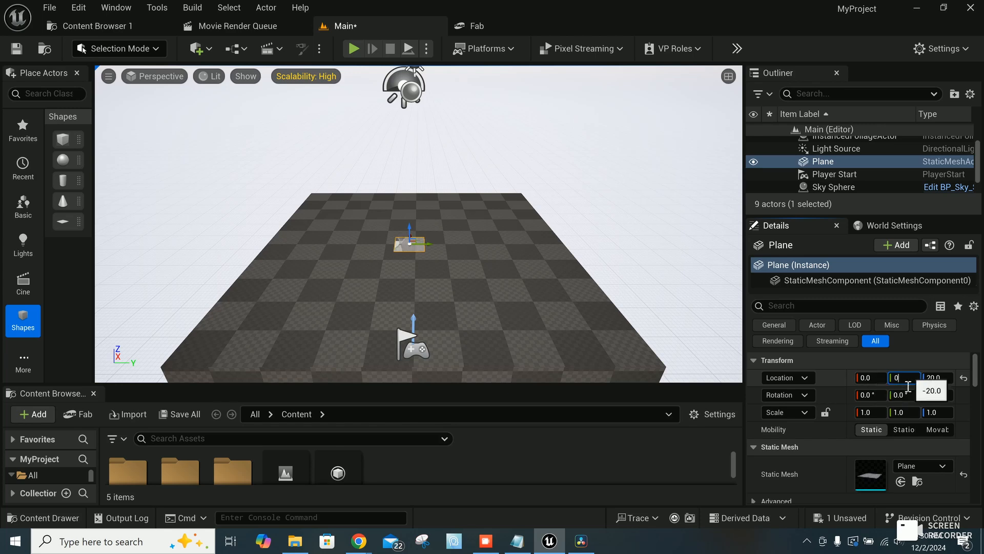
# Step: Set the Plane's scale to 4.8 in X and 2.7 in Y
pyautogui.click(886, 414)
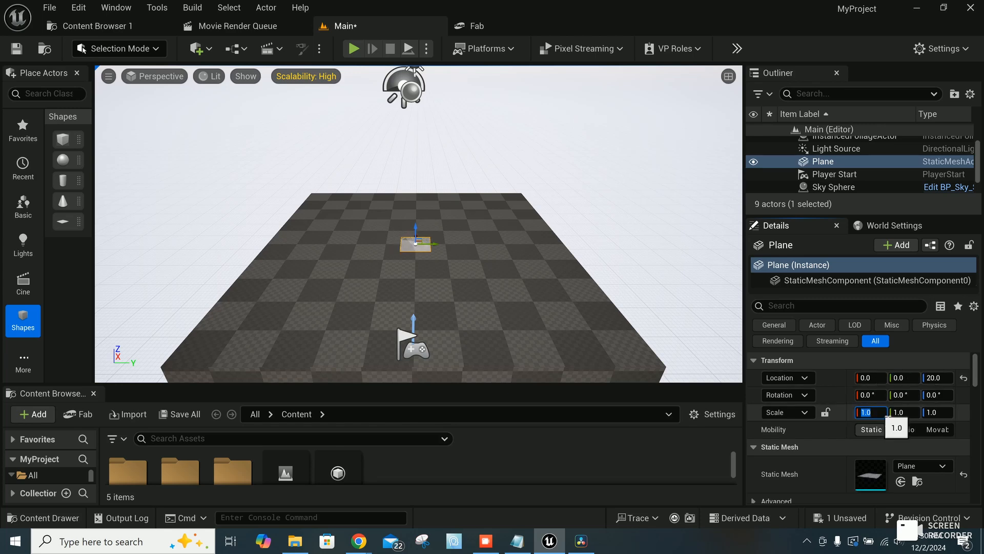
pyautogui.write('4')
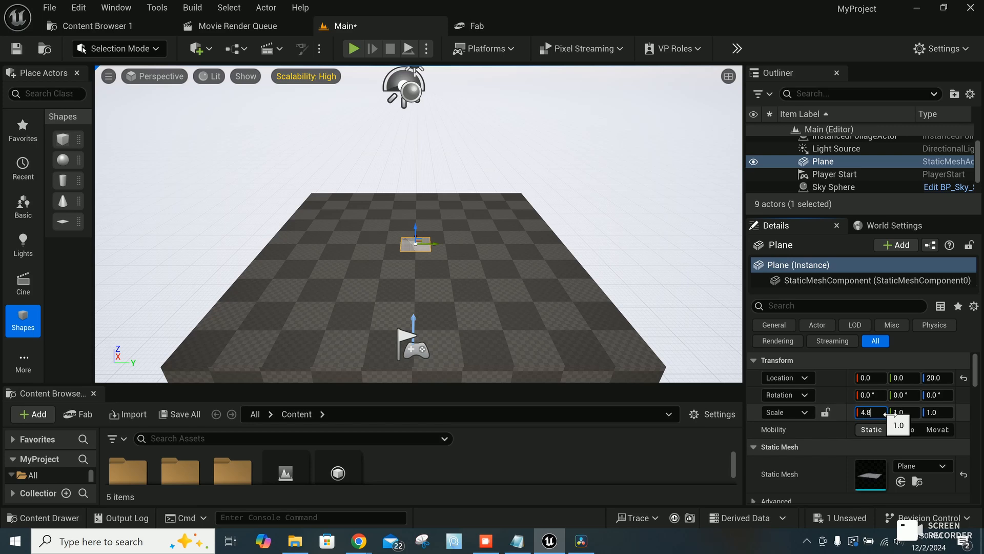
pyautogui.write('.8')
pyautogui.click(901, 413)
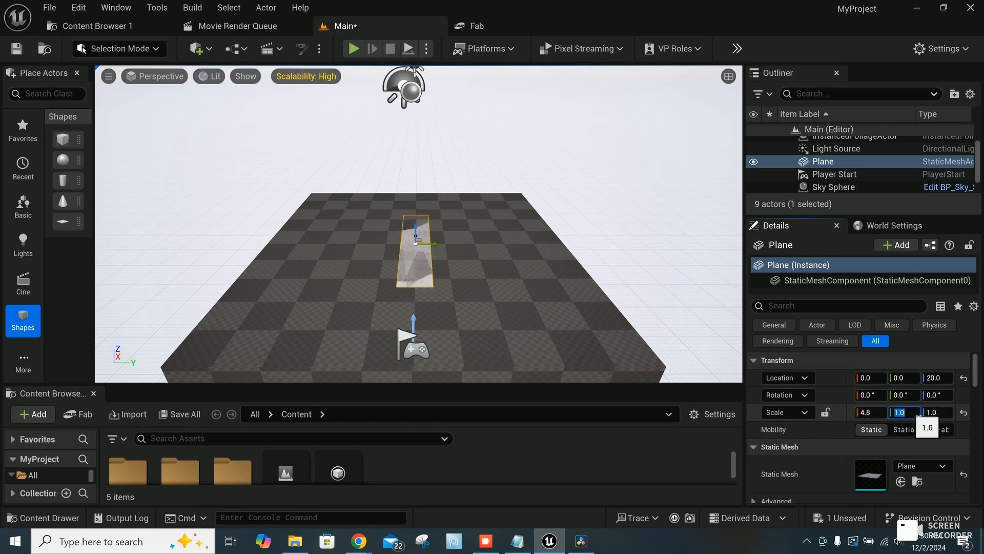
pyautogui.write('2.7')
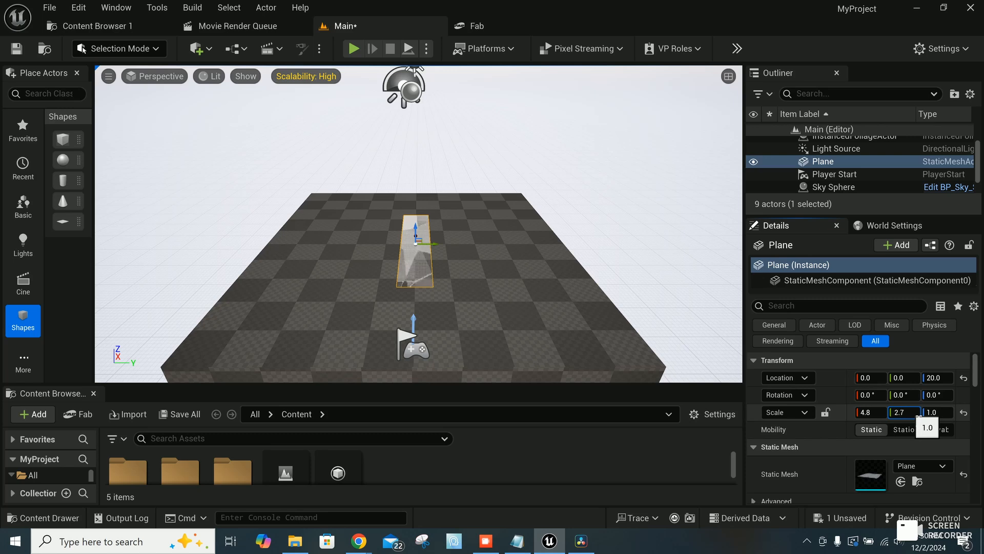
pyautogui.press('Return')
# Step: Stand the Plane upright with a rotation of 90°, 0°, 90° and raise it to a Z location of 180
pyautogui.moveTo(415, 231); pyautogui.dragTo(415, 198)
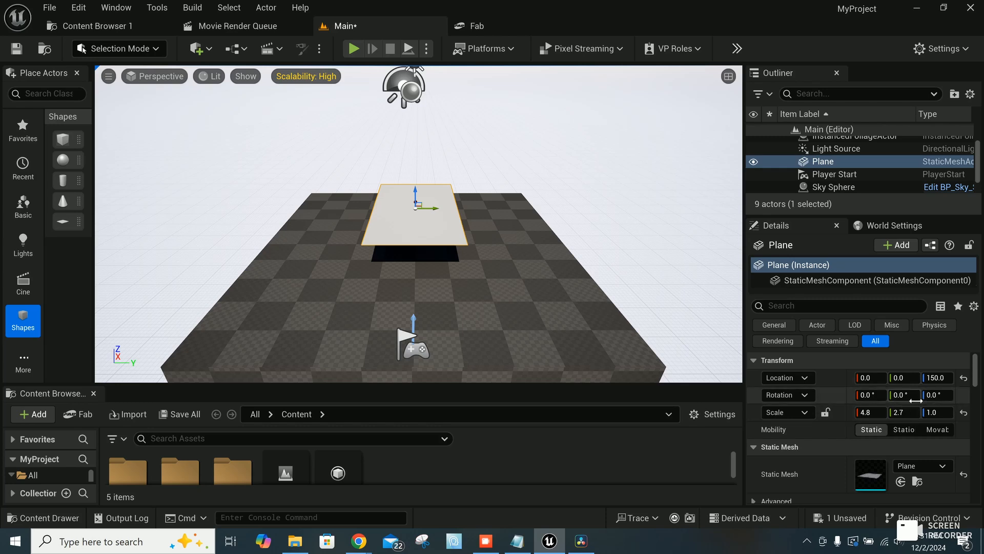
pyautogui.press('e')
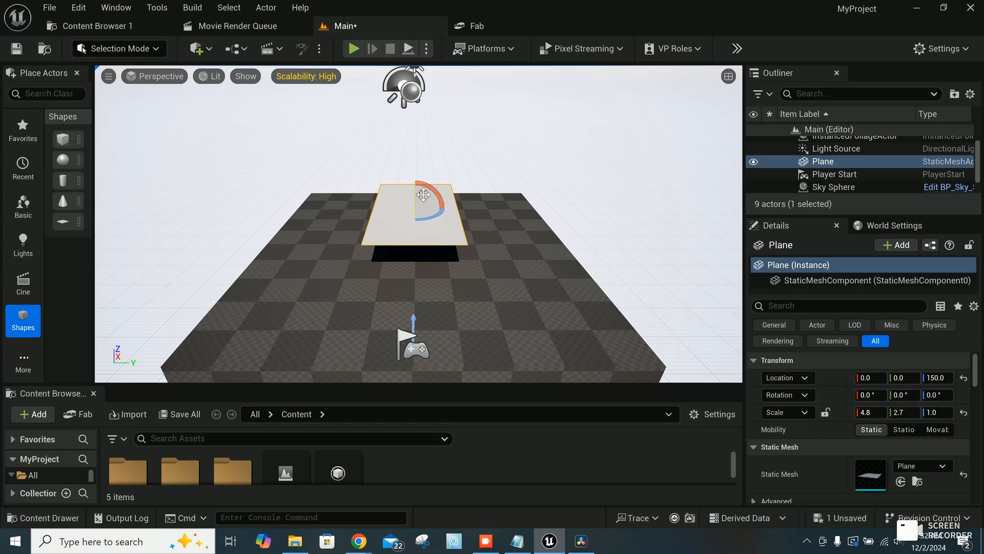
pyautogui.moveTo(423, 195); pyautogui.dragTo(446, 248)
pyautogui.moveTo(436, 191)
pyautogui.mouseDown()
pyautogui.moveTo(453, 211)
pyautogui.moveTo(437, 193)
pyautogui.mouseUp()
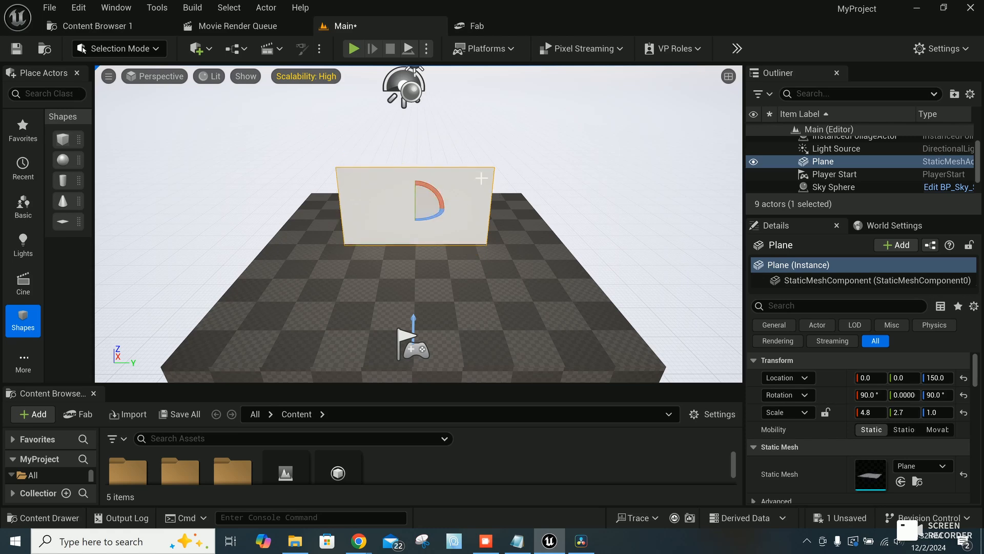
pyautogui.press('w')
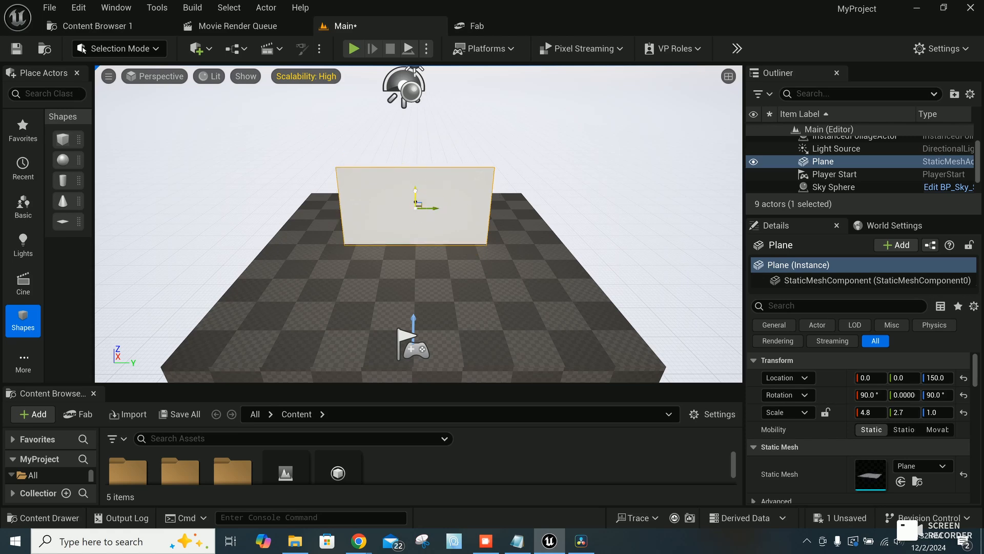
pyautogui.moveTo(415, 197); pyautogui.dragTo(415, 188)
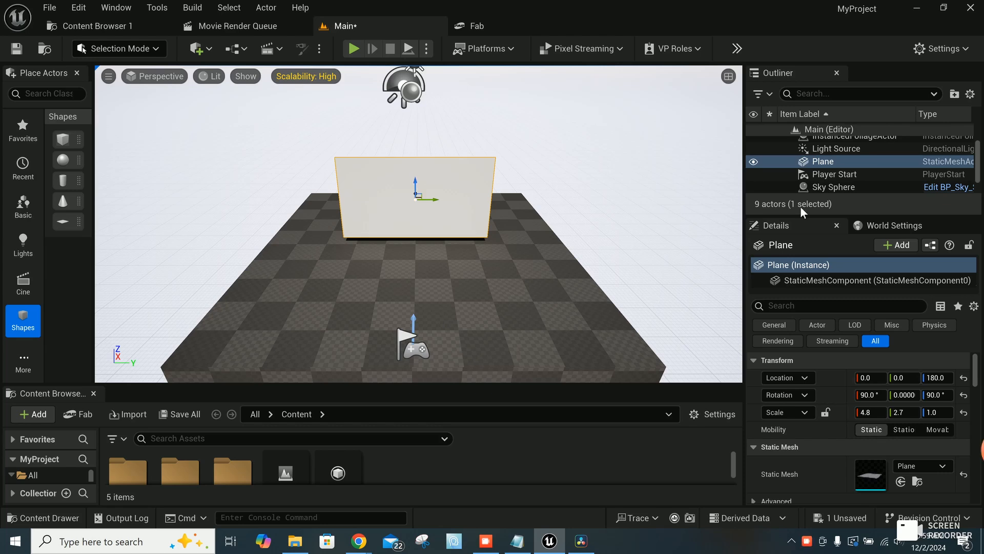
# Step: Rename the Plane actor as Media Screen
pyautogui.click(833, 161)
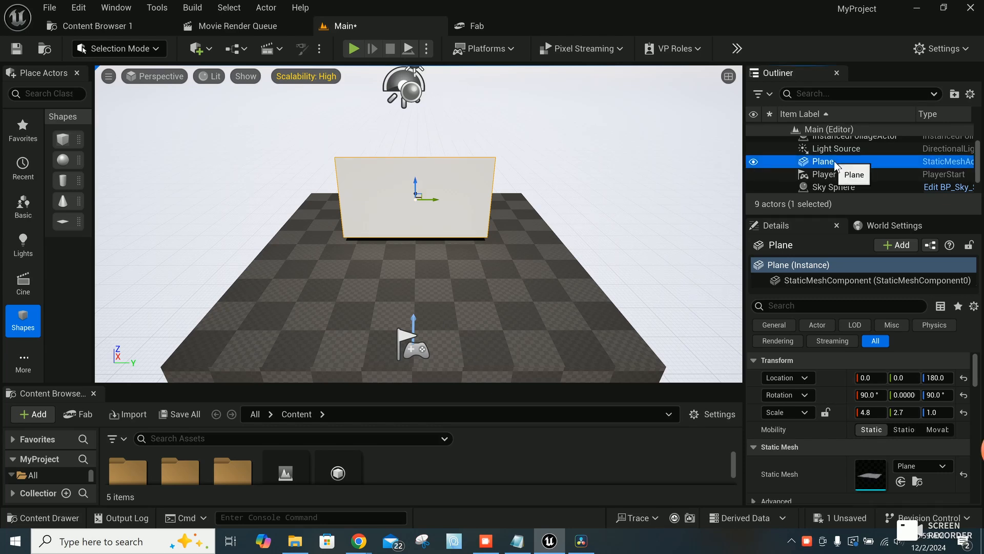
pyautogui.rightClick(835, 163)
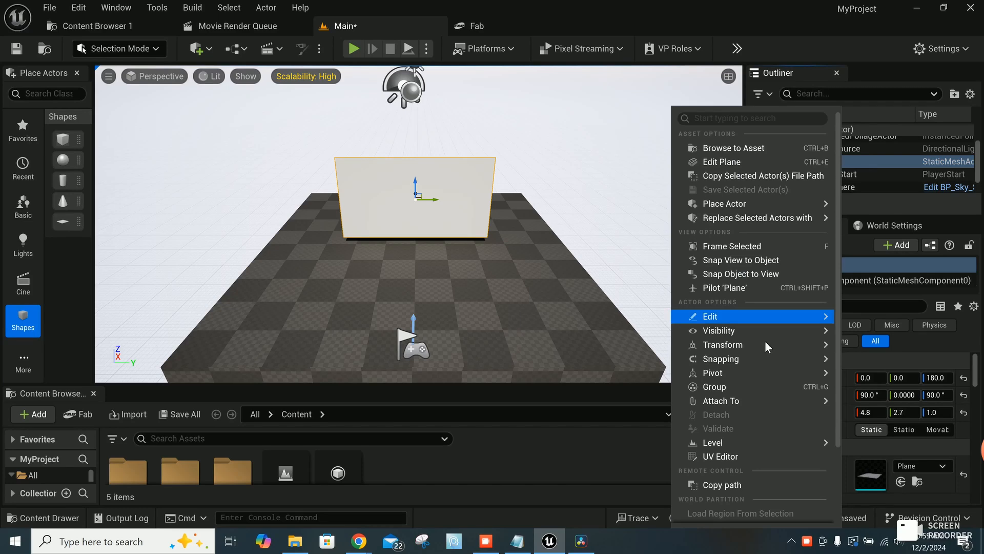
pyautogui.moveTo(759, 316)
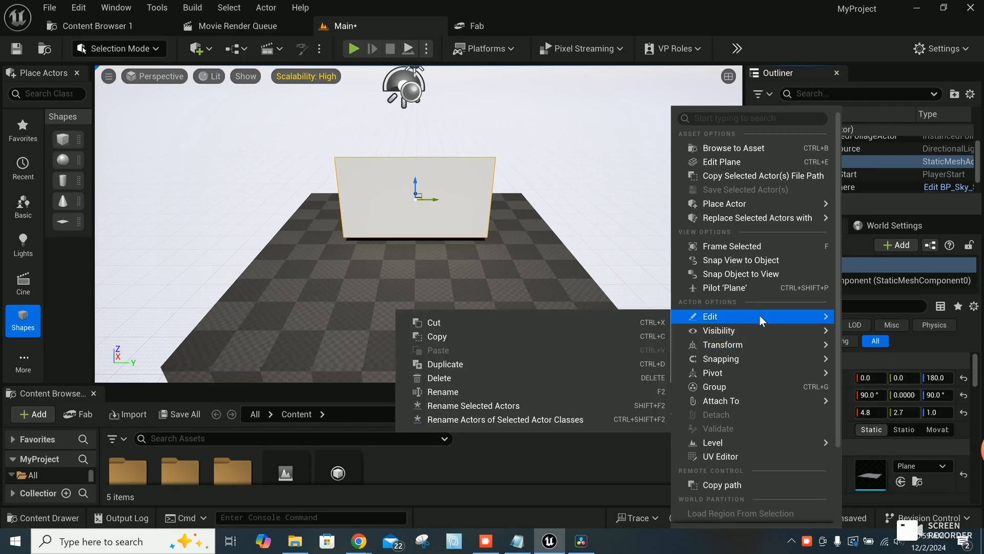
pyautogui.click(460, 393)
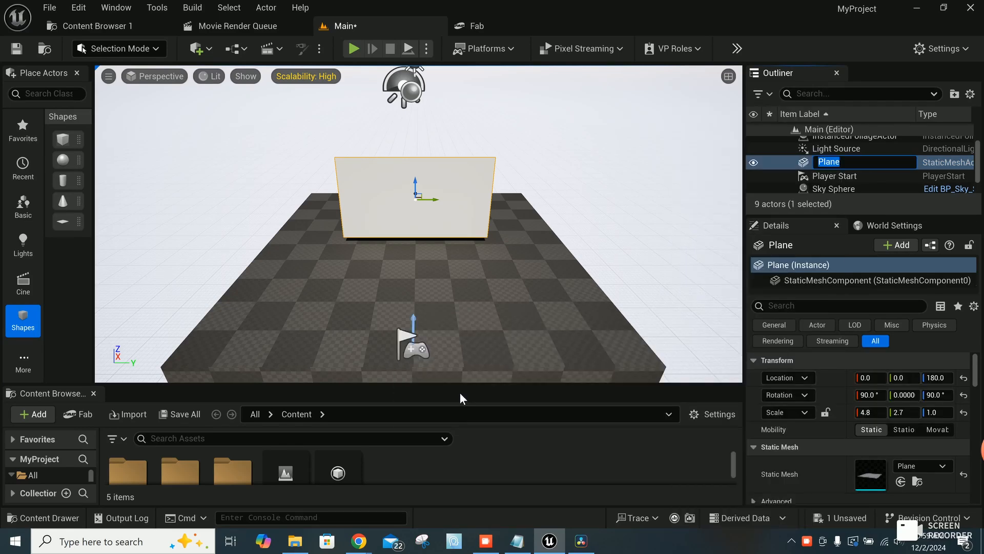
pyautogui.write('Media Screen')
pyautogui.press('Return')
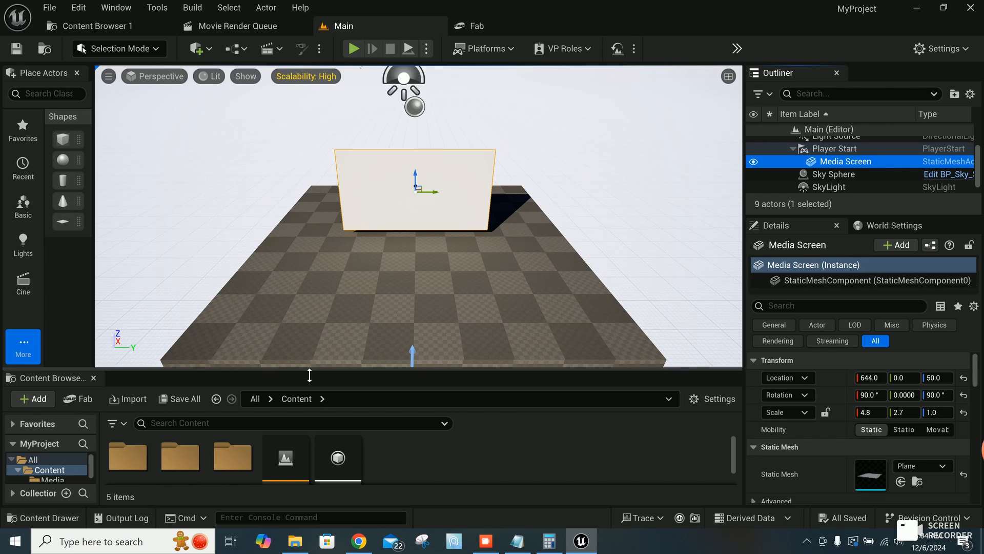
# Step: Apply the MP_MediaPlayer_Video media texture from the Media folder to the Media Screen plane
pyautogui.moveTo(310, 376); pyautogui.dragTo(325, 348)
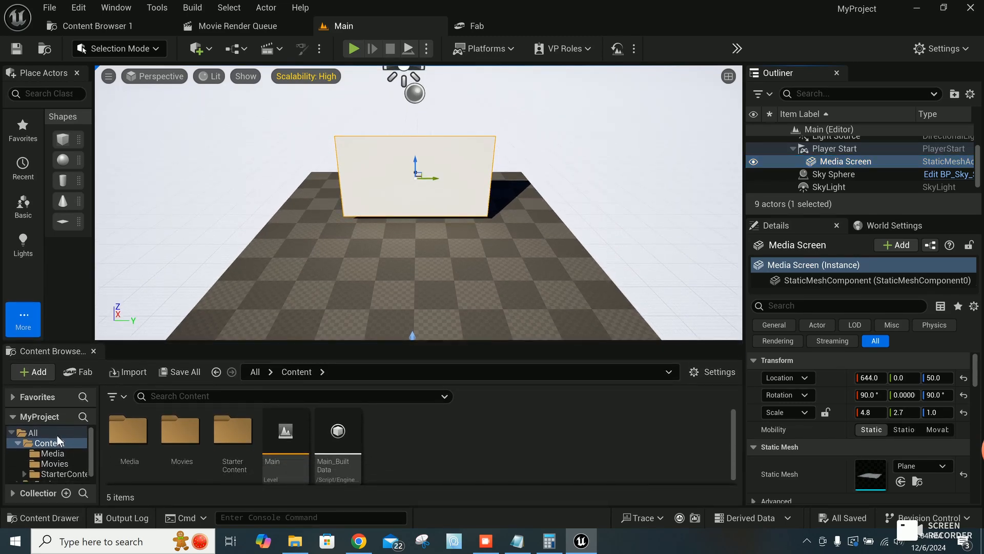
pyautogui.doubleClick(137, 433)
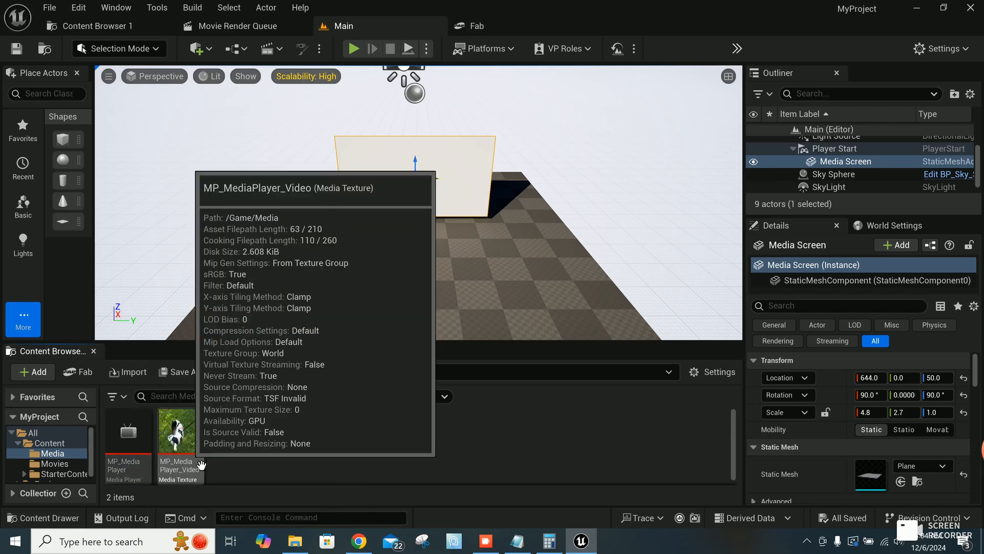
pyautogui.moveTo(201, 465); pyautogui.dragTo(402, 179)
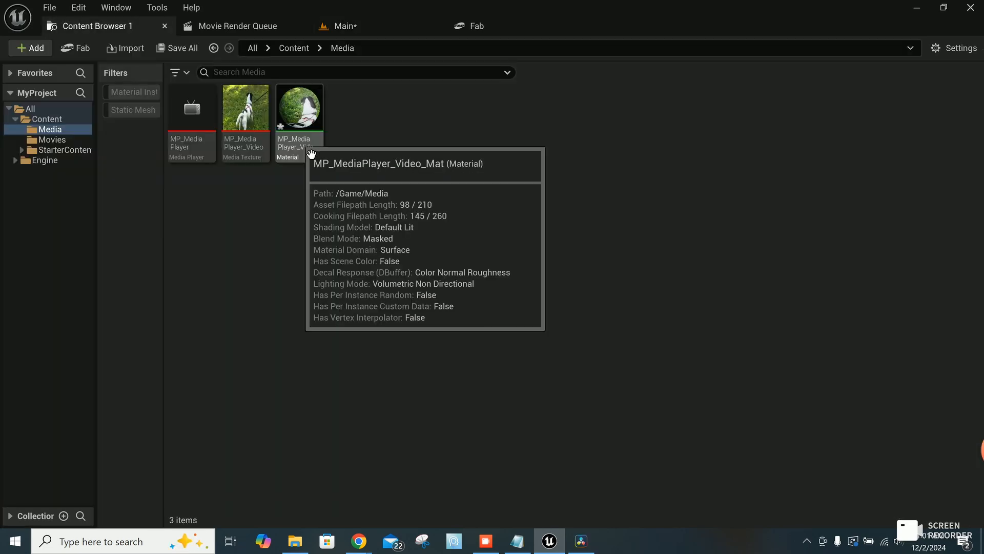
# Step: Set Specular to 0 in the MP_MediaPlayer_Video_Mat material, then apply, save and close it
pyautogui.doubleClick(303, 145)
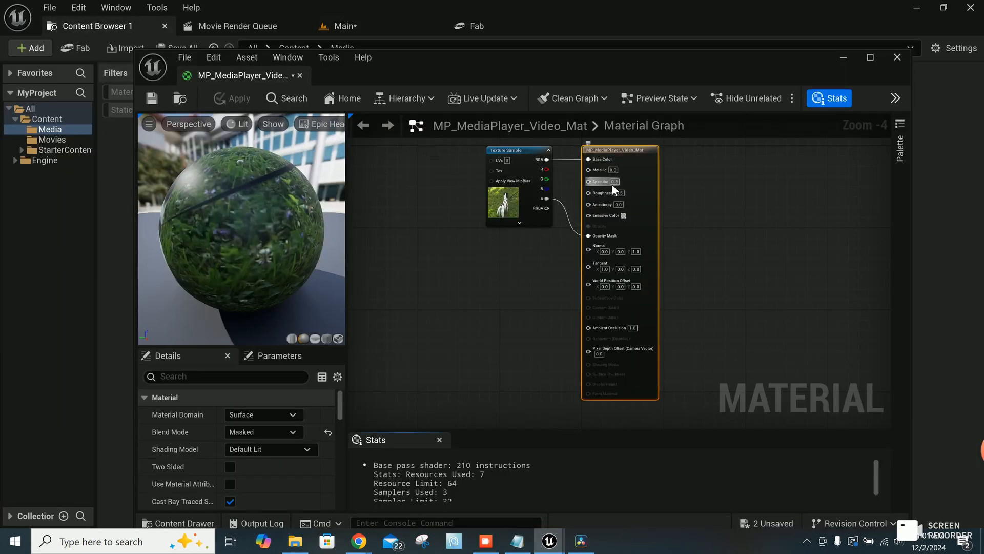
pyautogui.click(615, 182)
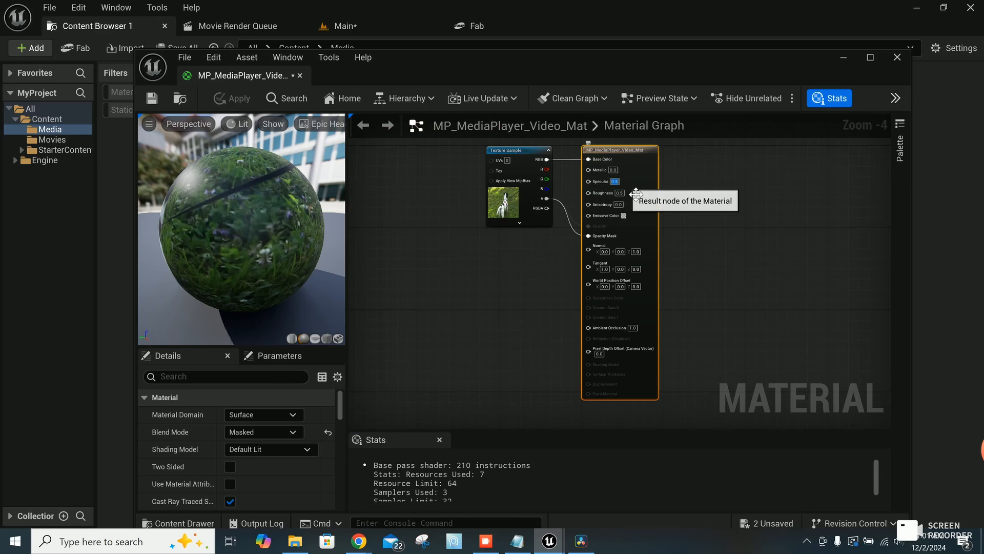
pyautogui.write('0')
pyautogui.press('Return')
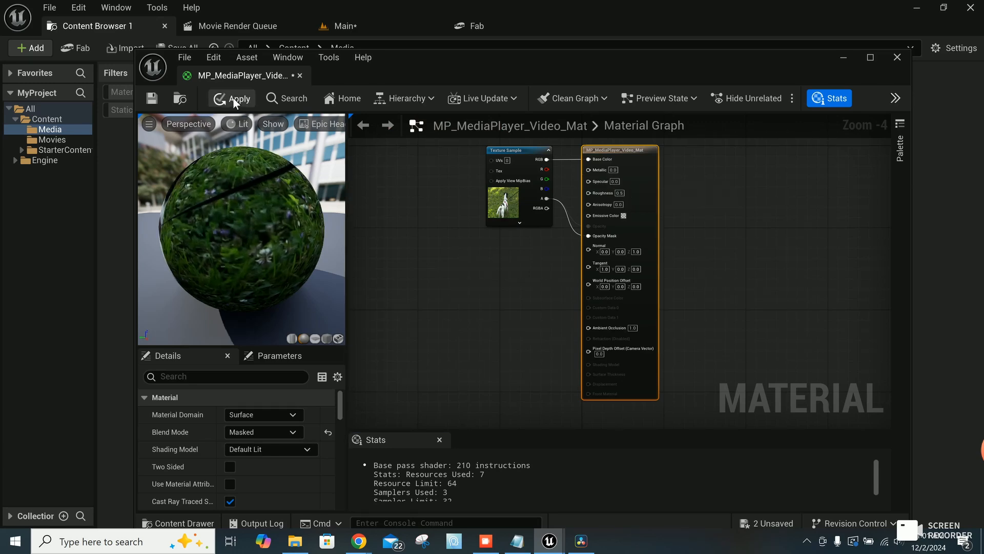
pyautogui.click(234, 100)
pyautogui.click(150, 98)
pyautogui.click(301, 76)
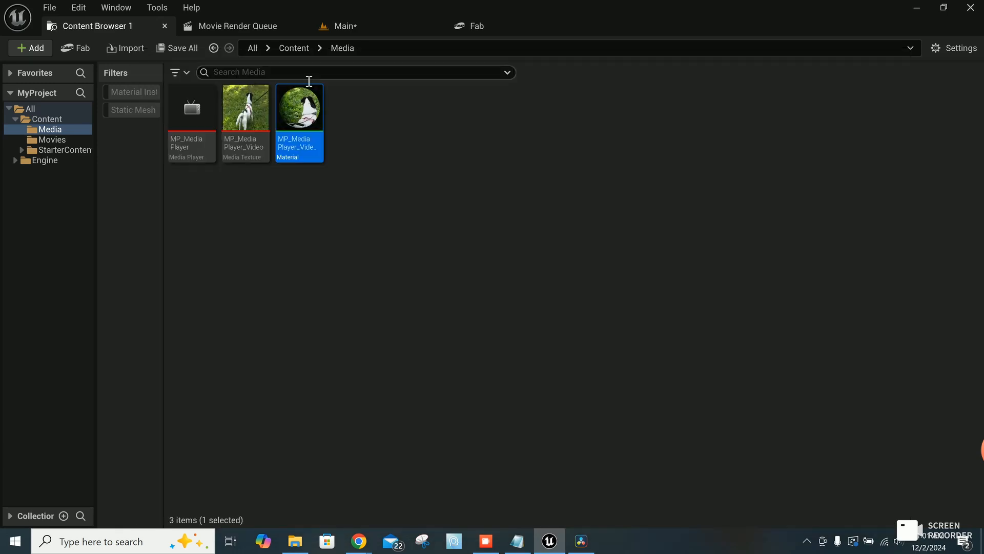
# Step: Place a Cine Camera Actor in the Main level in front of the Media Screen, at about -350, -10, 20
pyautogui.click(340, 27)
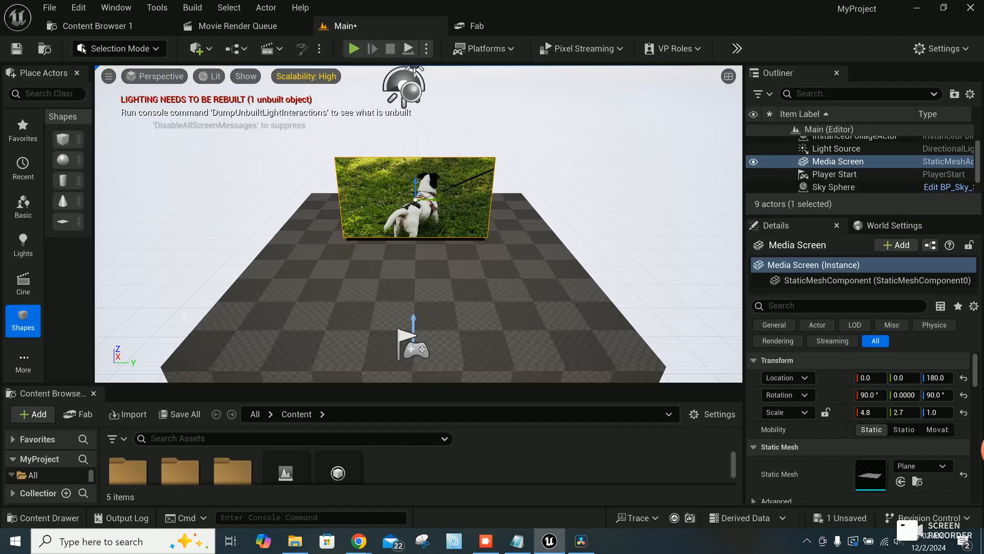
pyautogui.click(23, 282)
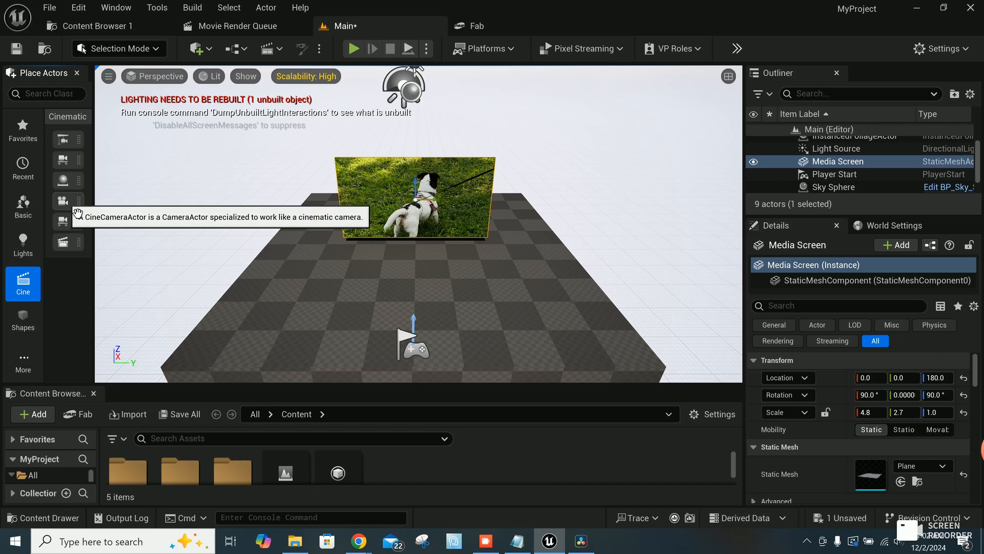
pyautogui.moveTo(62, 200); pyautogui.dragTo(287, 270)
pyautogui.moveTo(347, 283); pyautogui.dragTo(417, 320)
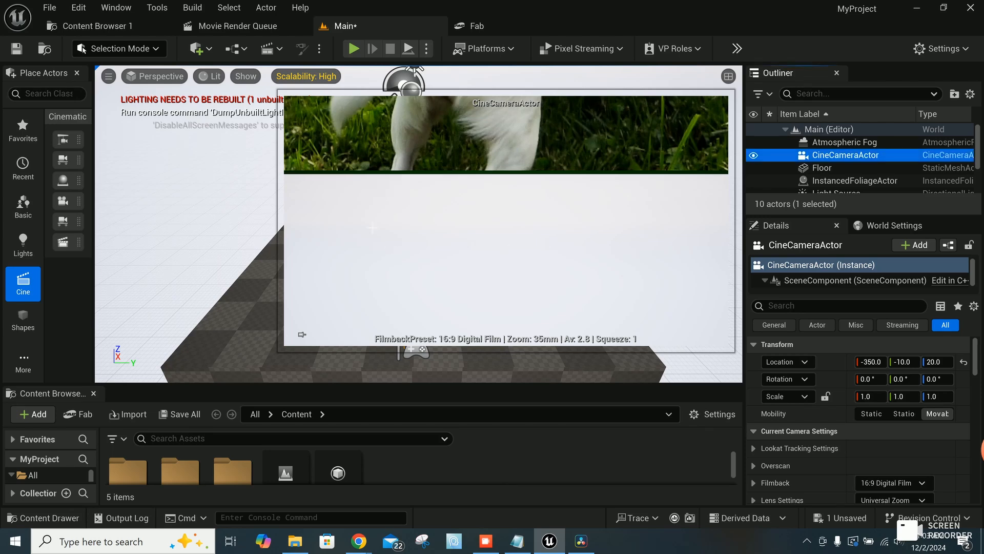
# Step: Set the Camera Preview Size to 2 in the Editor Preferences and close them
pyautogui.click(79, 8)
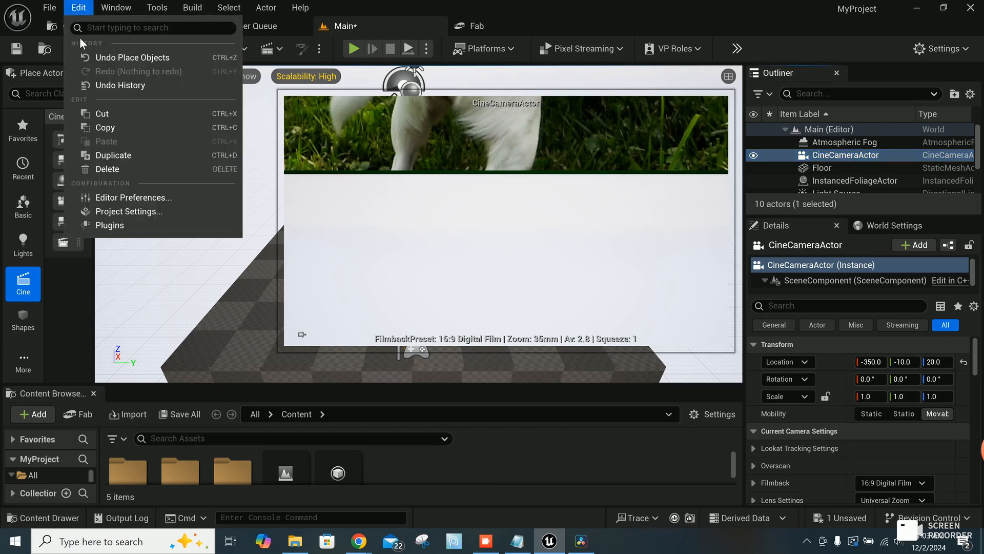
pyautogui.click(123, 198)
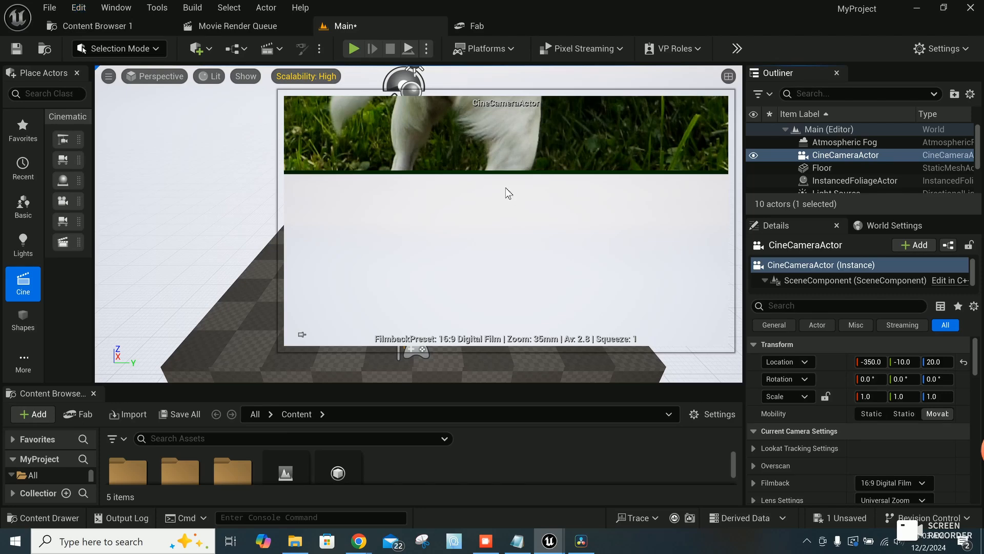
pyautogui.write('C')
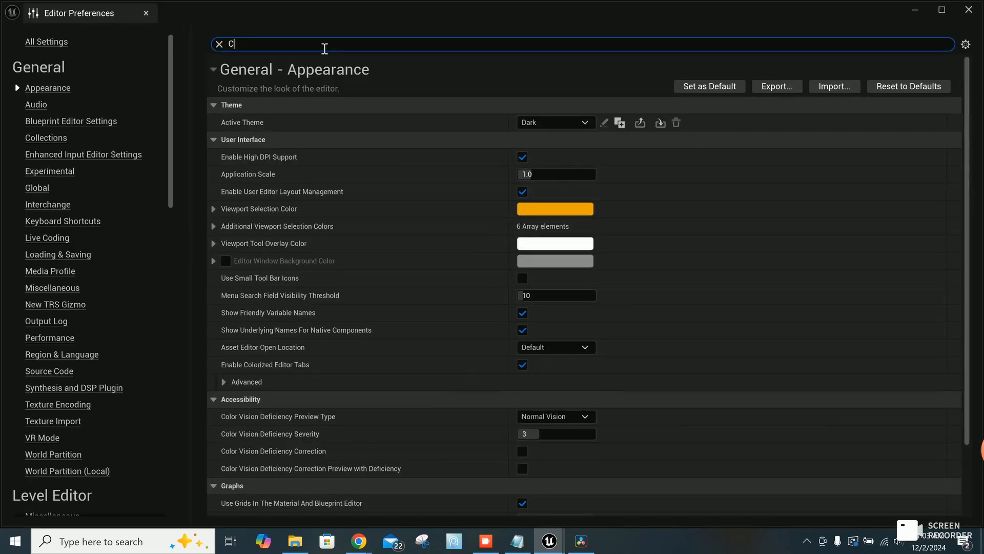
pyautogui.write('amera')
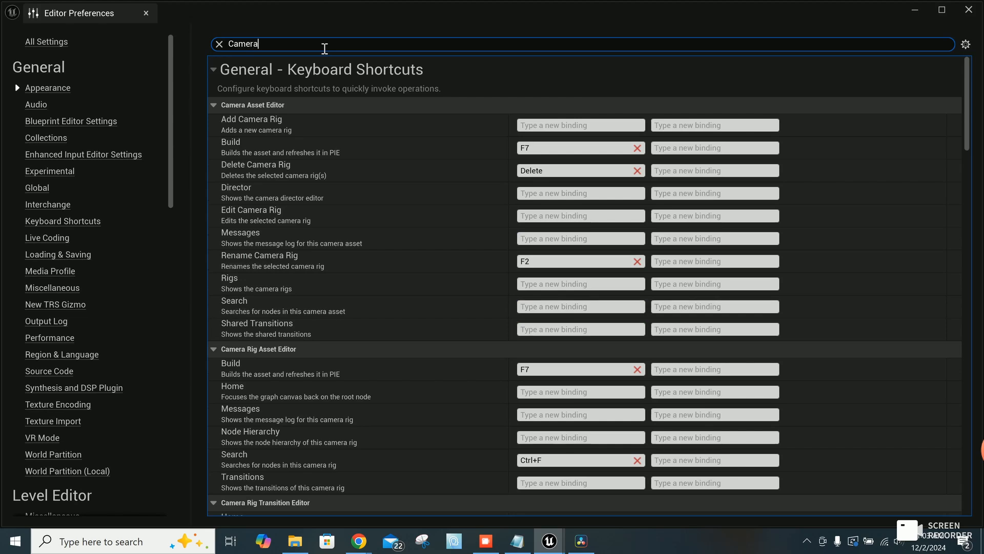
pyautogui.write('m')
pyautogui.write(' Preview')
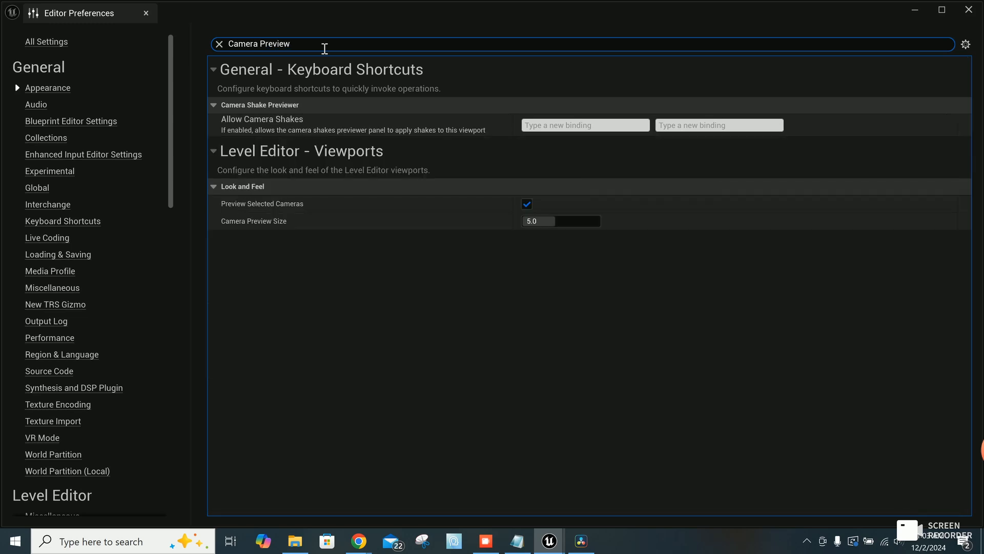
pyautogui.click(560, 224)
pyautogui.write('2.5')
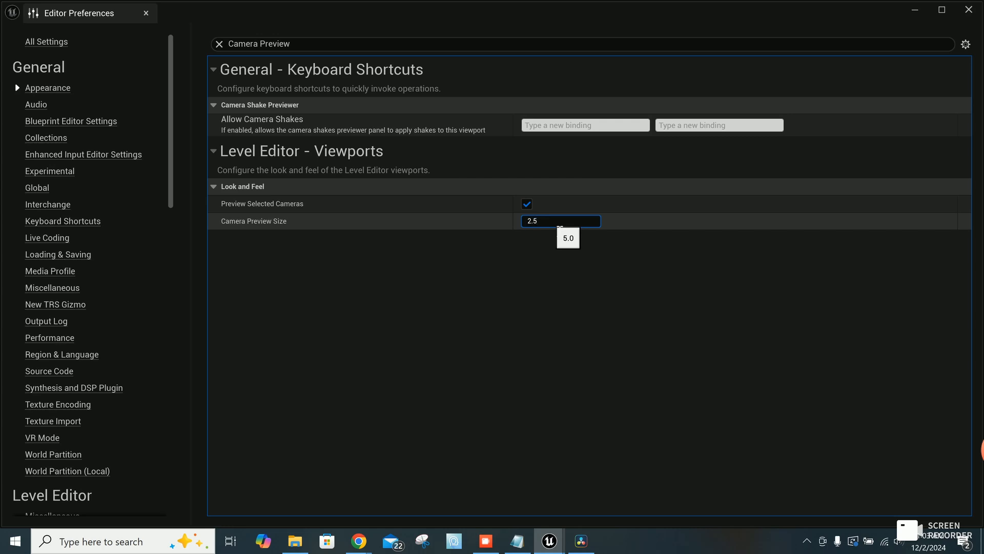
pyautogui.press('Return')
pyautogui.click(601, 241)
pyautogui.click(969, 10)
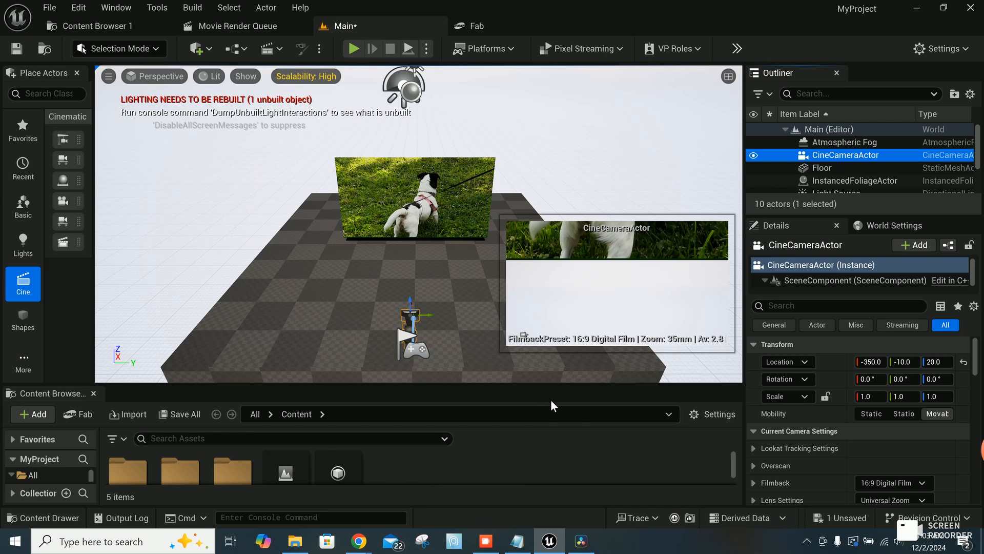
# Step: Rename the CineCameraActor as Camera_01
pyautogui.rightClick(841, 155)
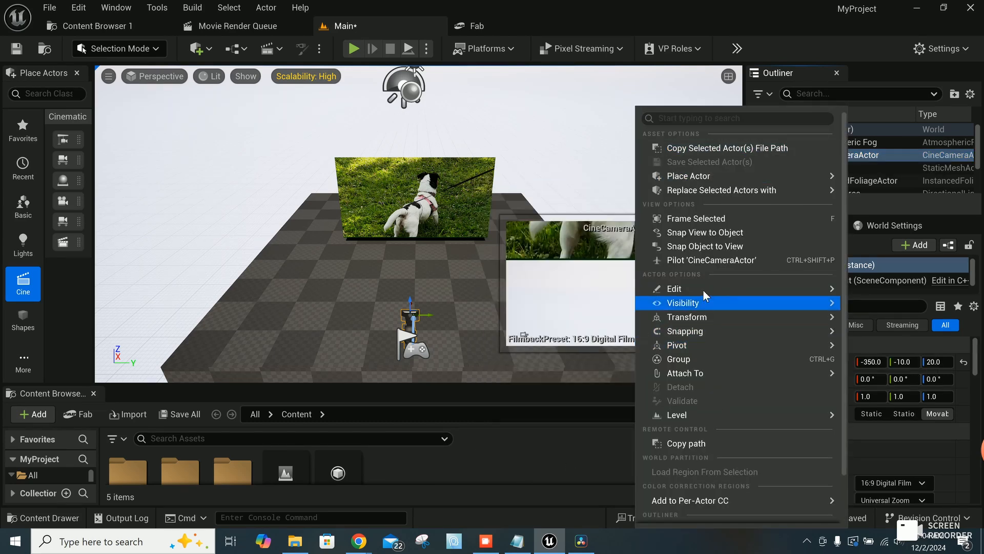
pyautogui.moveTo(703, 289)
pyautogui.click(406, 365)
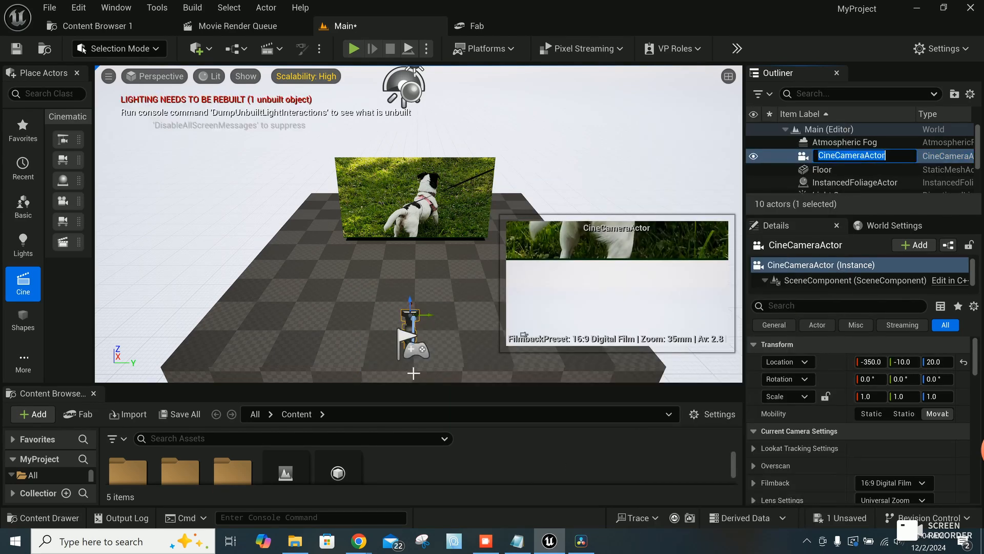
pyautogui.write('Camera_01')
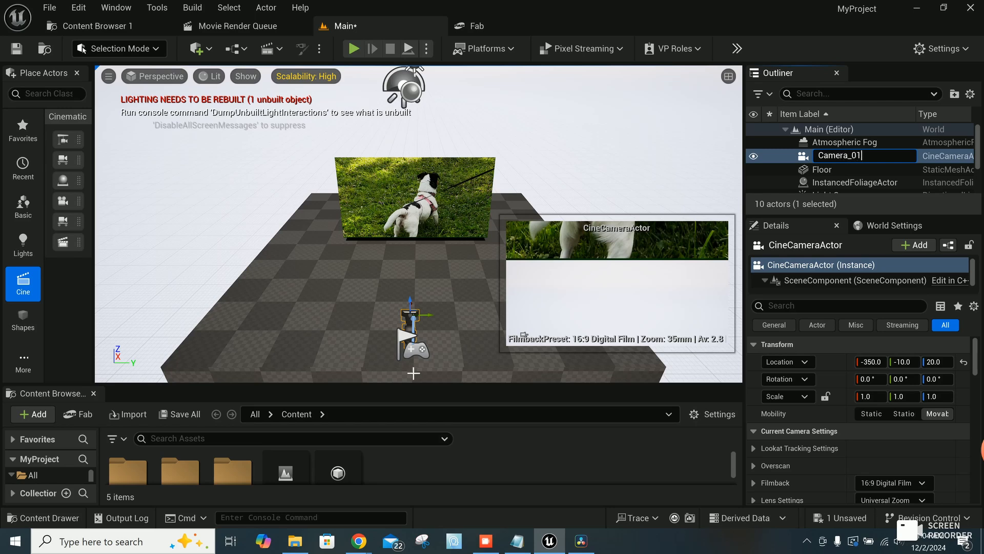
pyautogui.press('Return')
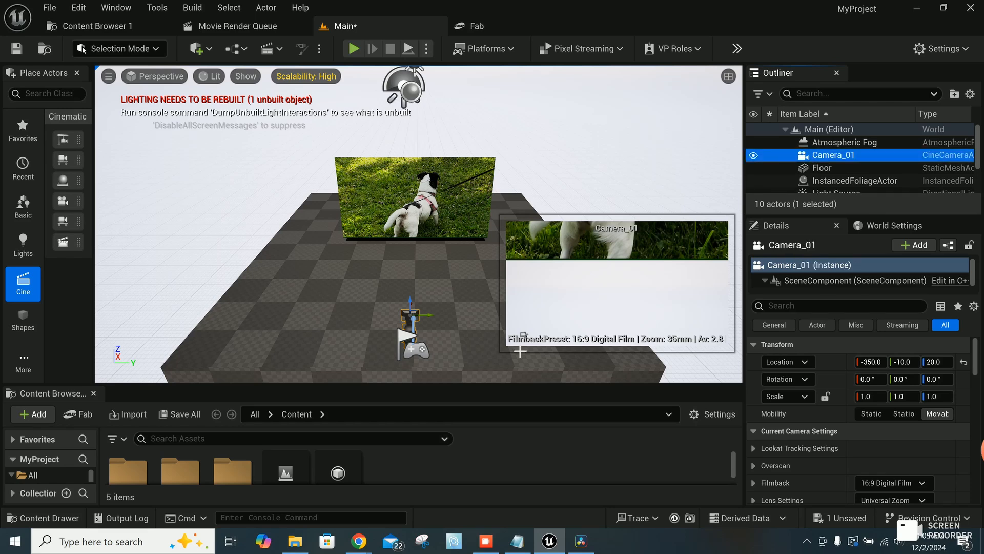
# Step: Set the location of Camera_01 to X -600, Y 0 and Z 180
pyautogui.click(871, 361)
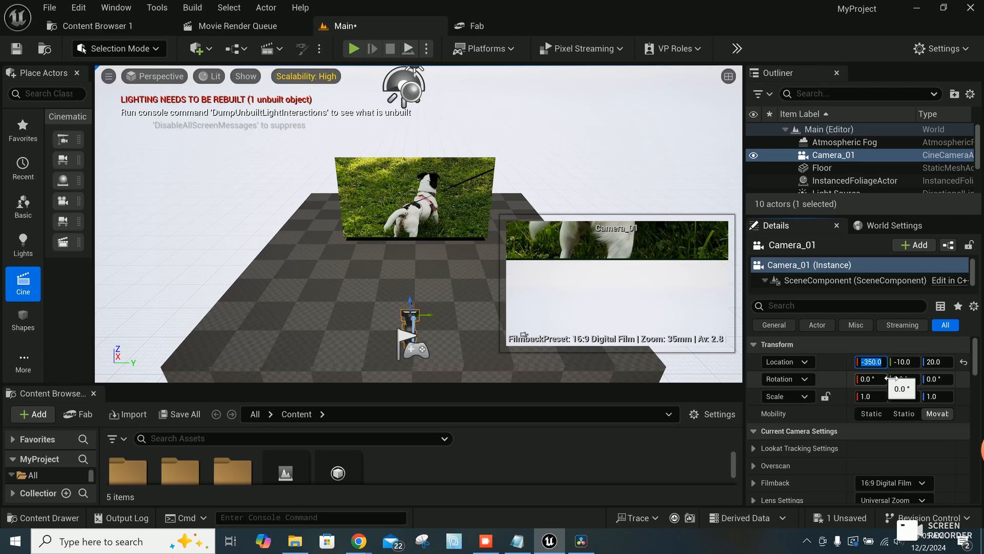
pyautogui.write('-600')
pyautogui.press('Return')
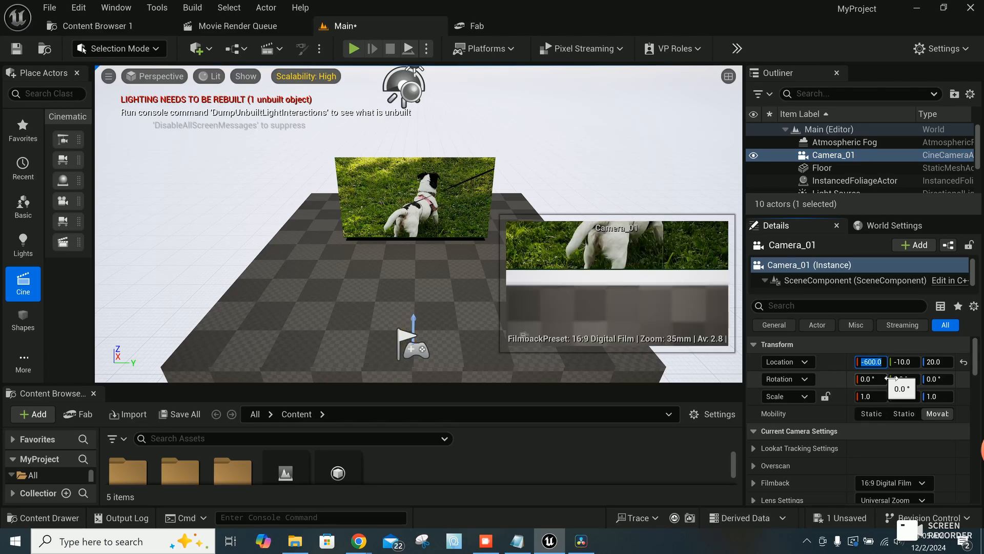
pyautogui.click(914, 364)
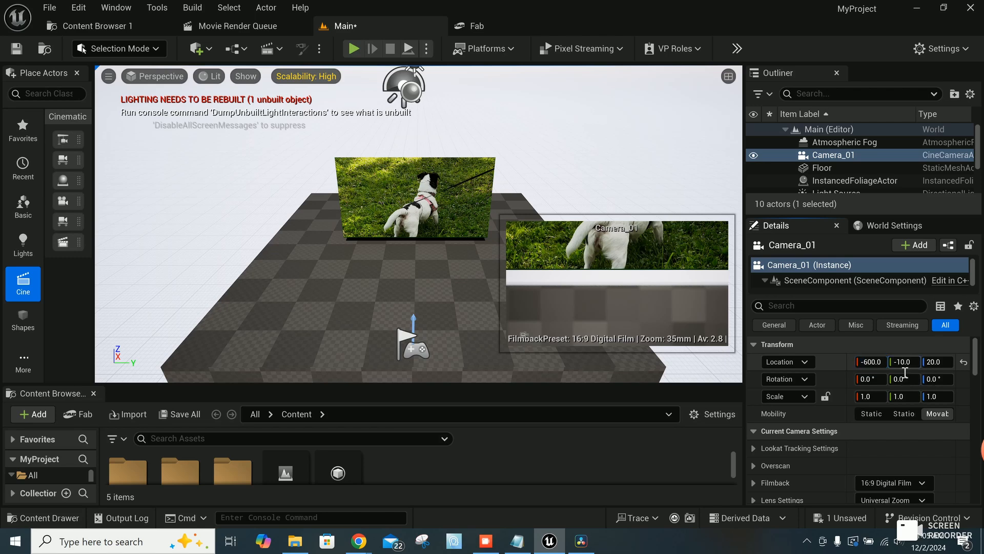
pyautogui.write('0')
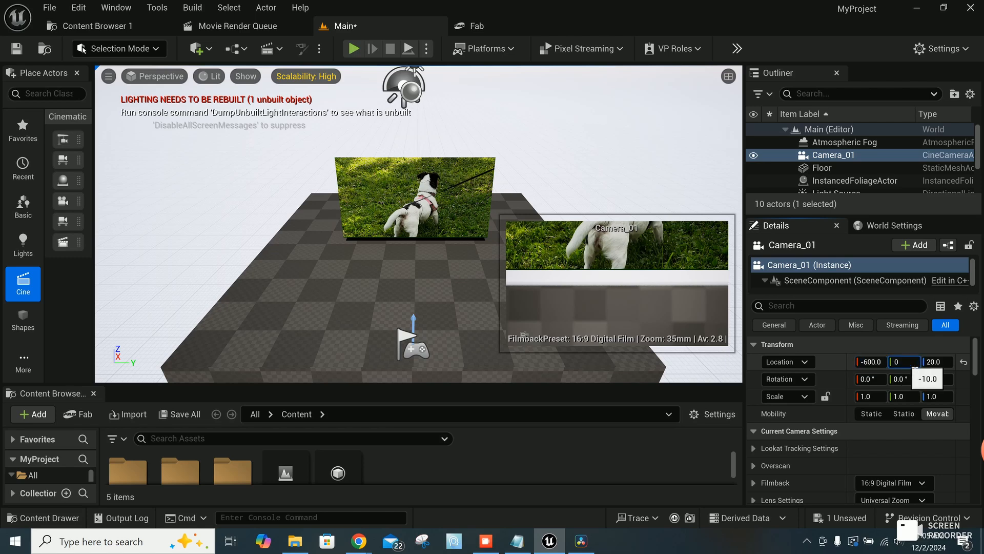
pyautogui.press('Return')
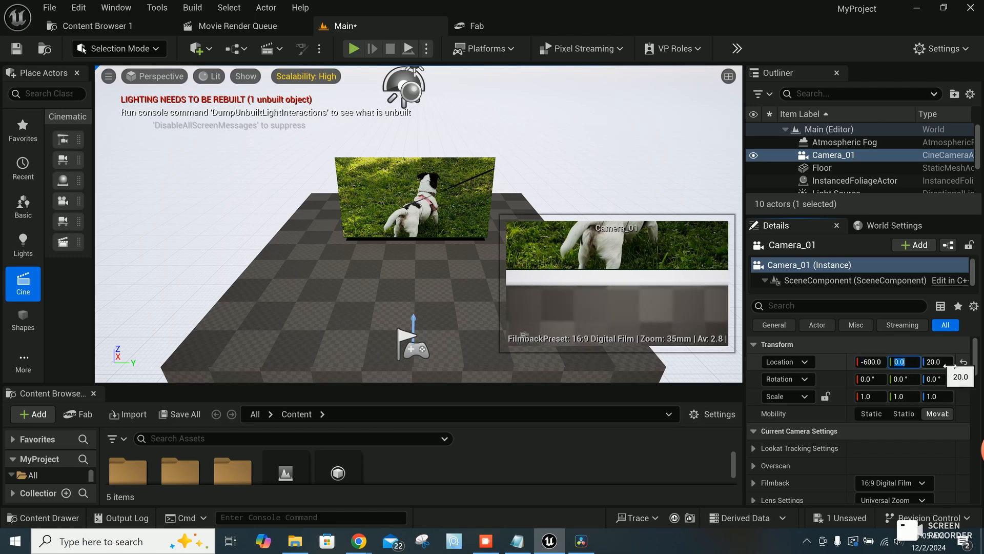
pyautogui.click(947, 364)
pyautogui.click(456, 209)
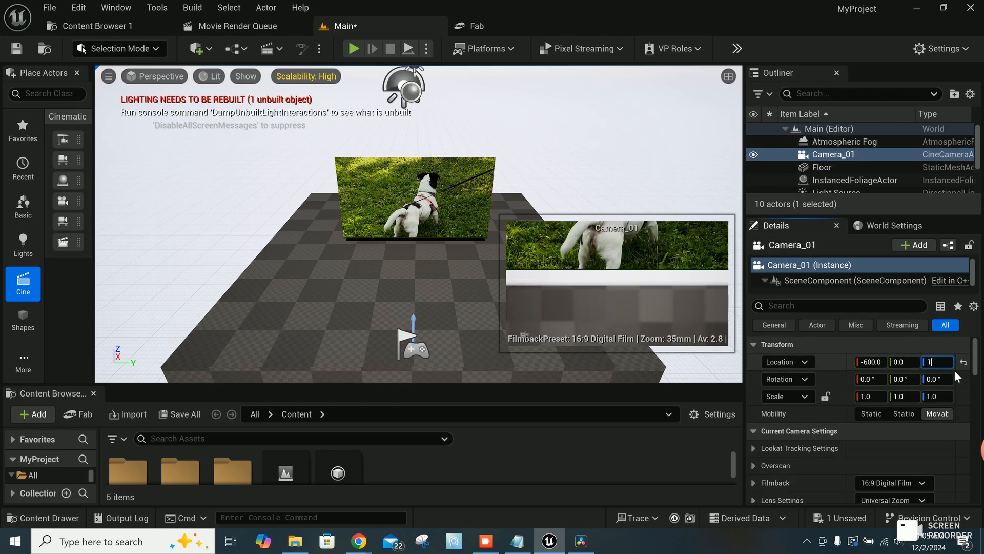
pyautogui.press('Return')
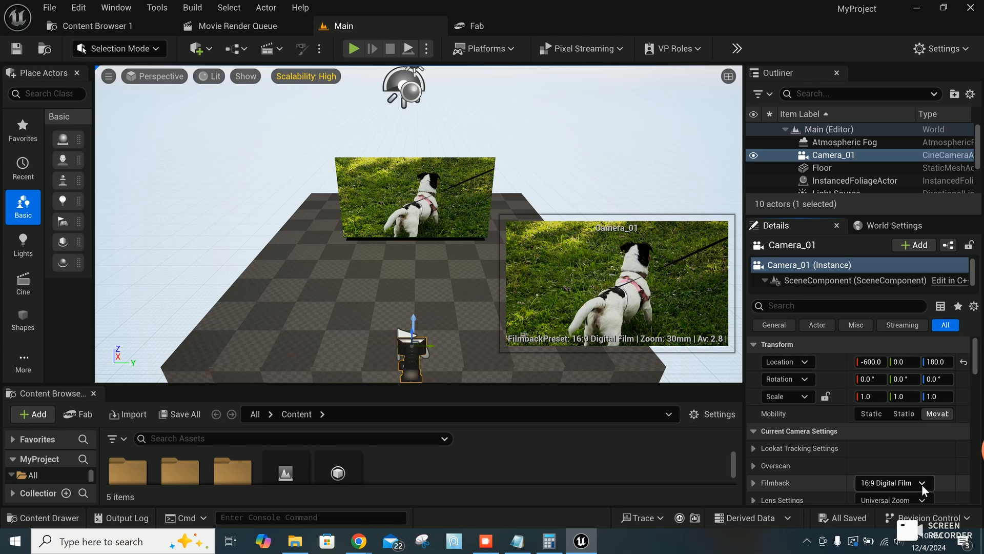
# Step: Set Camera_01's Filmback to 16:9 DSLR and its Lens Settings to 50mm Prime f/1.8
pyautogui.click(923, 487)
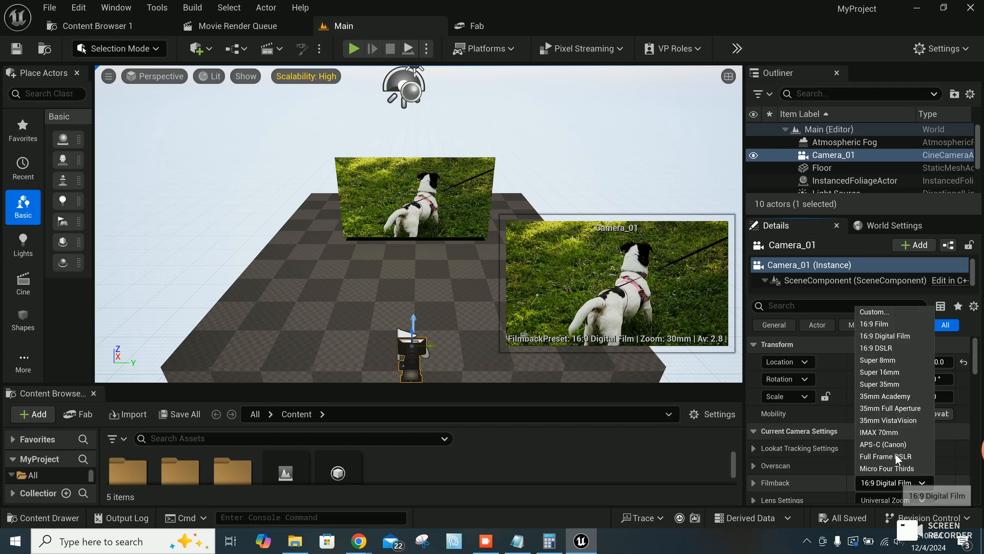
pyautogui.click(887, 352)
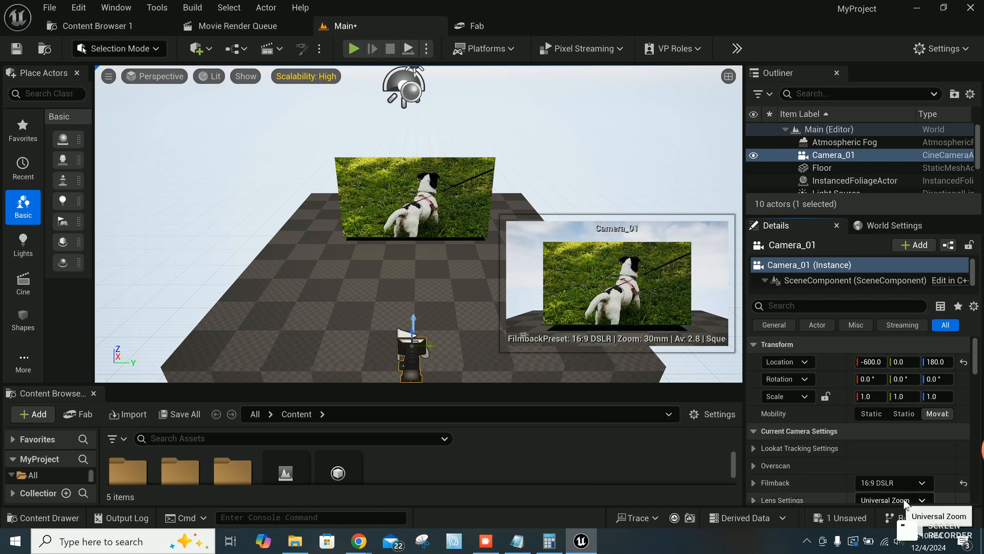
pyautogui.click(920, 500)
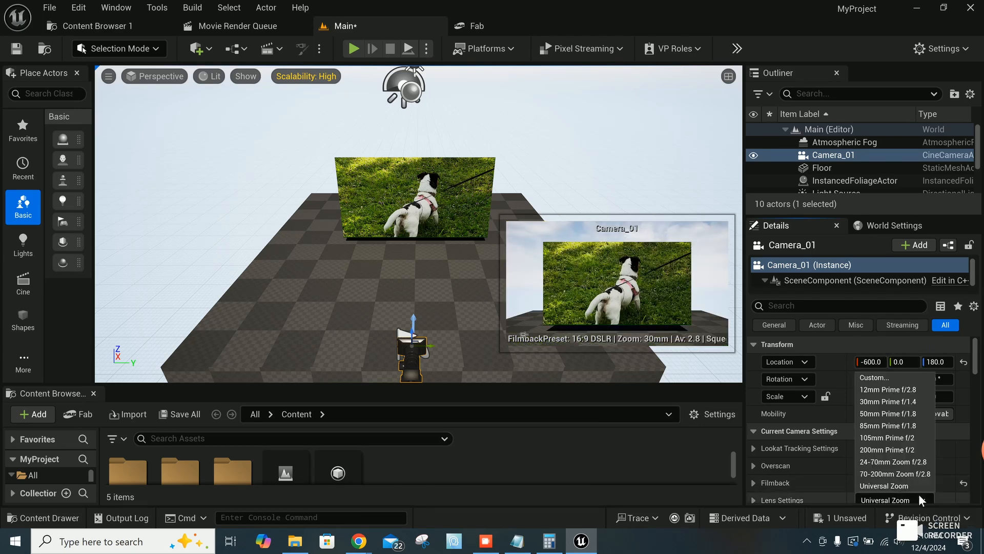
pyautogui.click(884, 414)
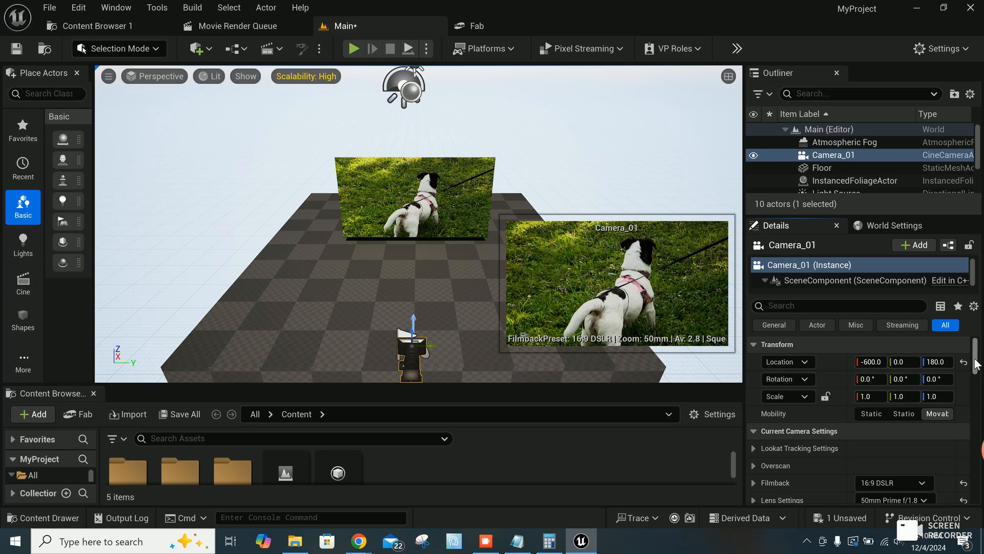
# Step: Sample Camera_01's Manual Focus Distance from the video on the media screen plane and save the level
pyautogui.moveTo(976, 365); pyautogui.dragTo(979, 380)
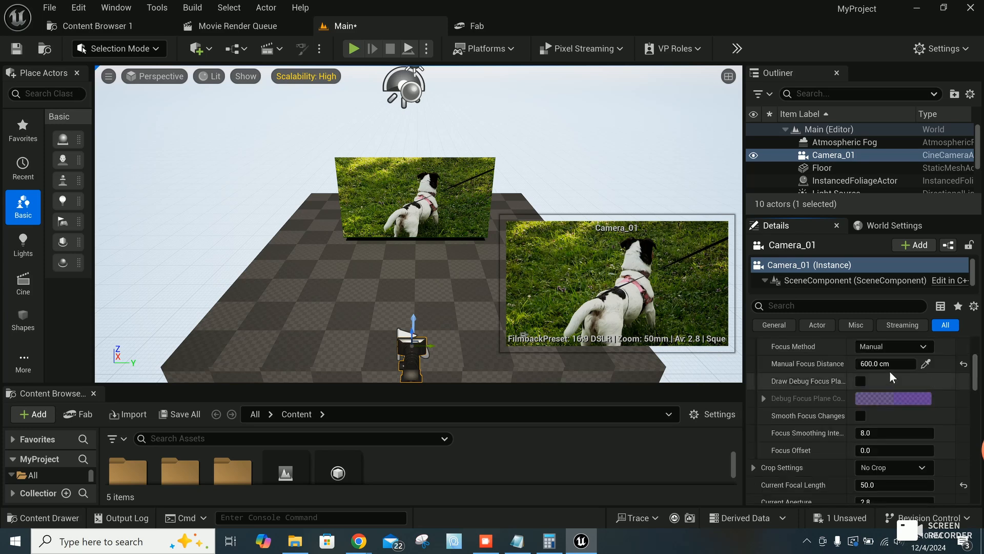
pyautogui.click(927, 365)
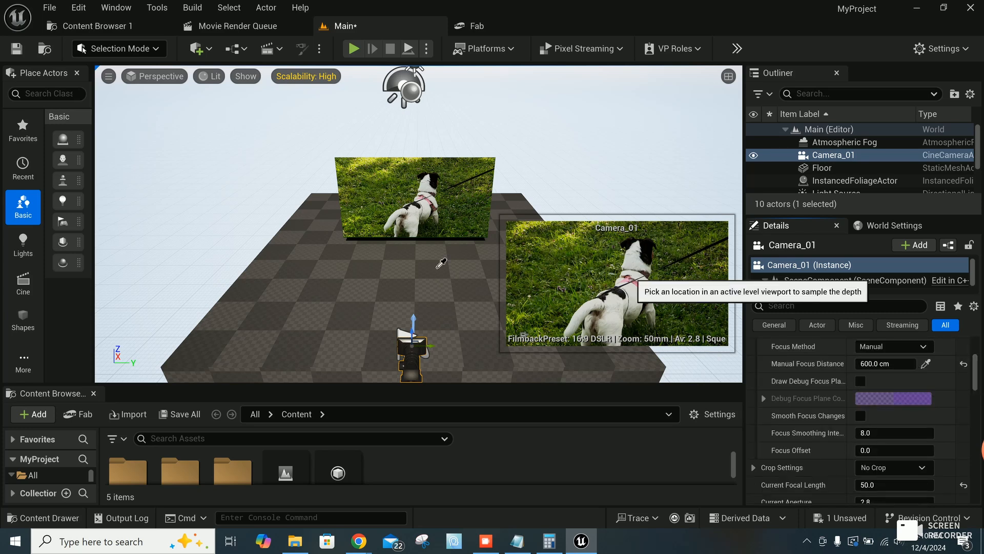
pyautogui.click(409, 190)
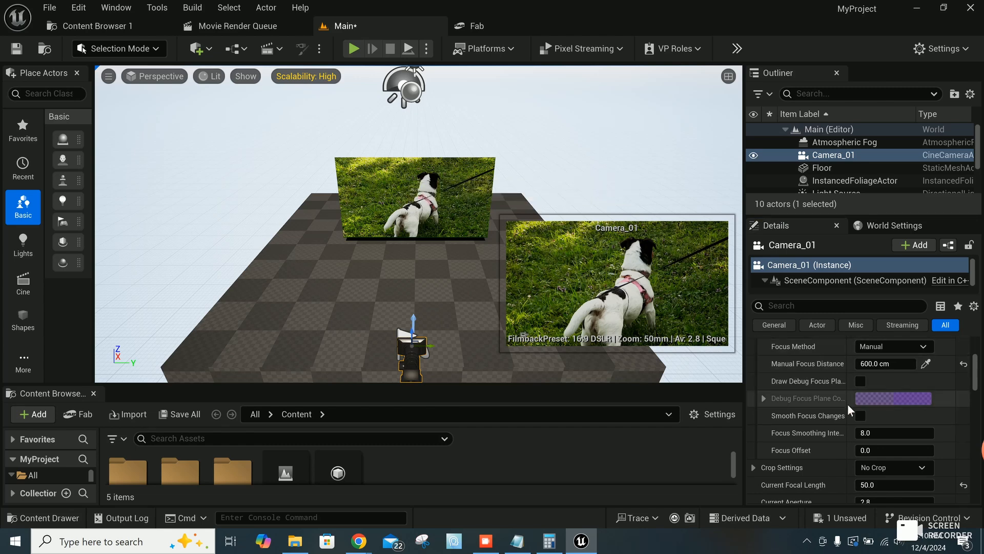
pyautogui.hotkey('ctrl', 's')
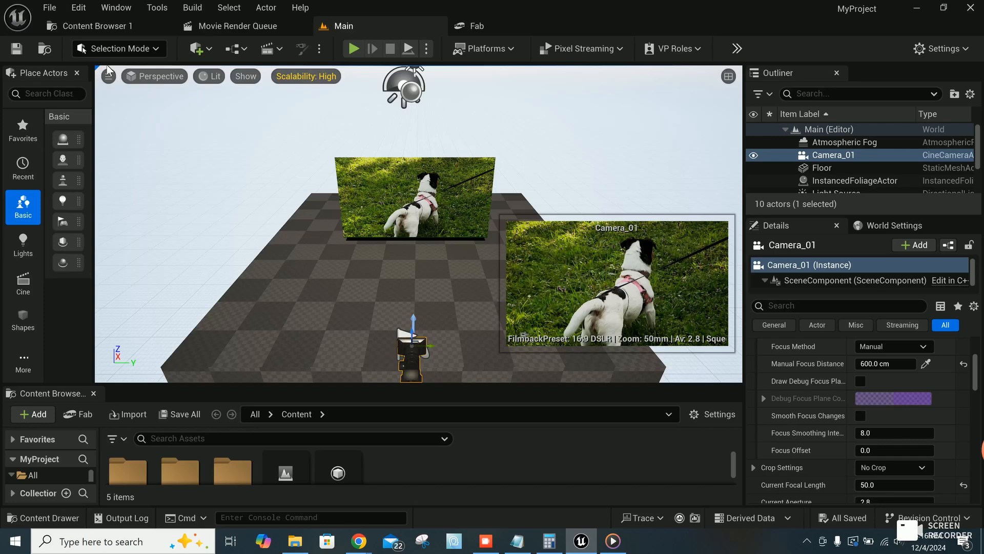
# Step: Create a new folder named Blurprints in the project's Content folder
pyautogui.click(112, 26)
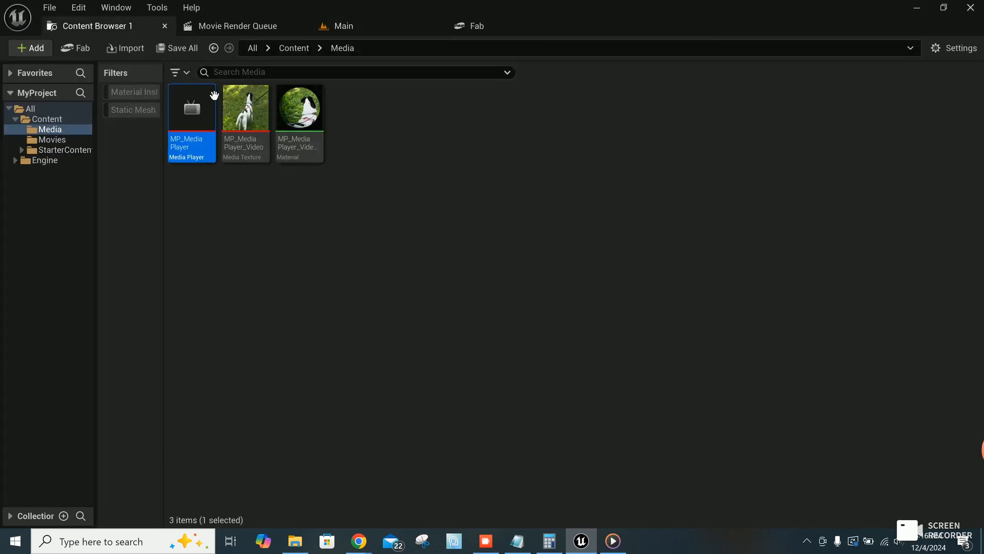
pyautogui.click(46, 122)
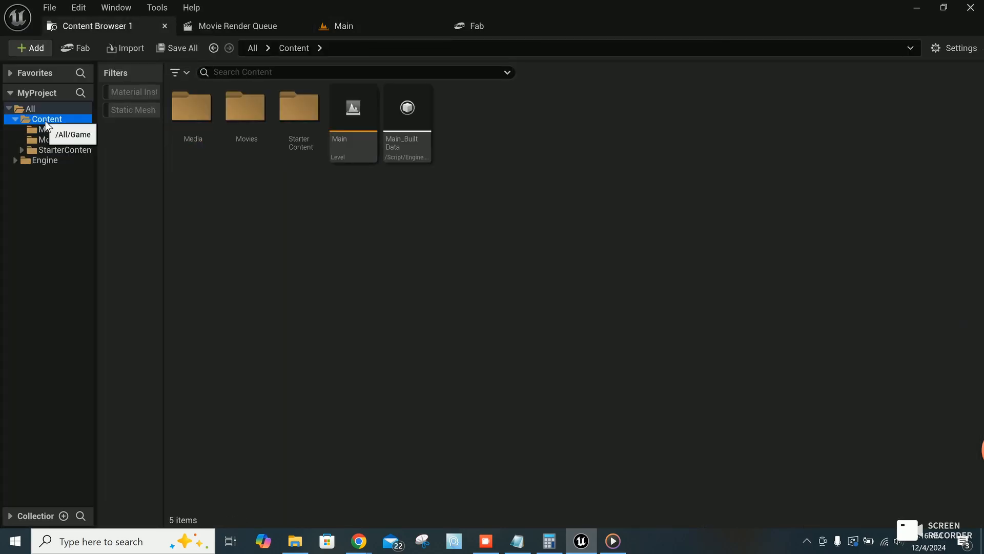
pyautogui.rightClick(345, 257)
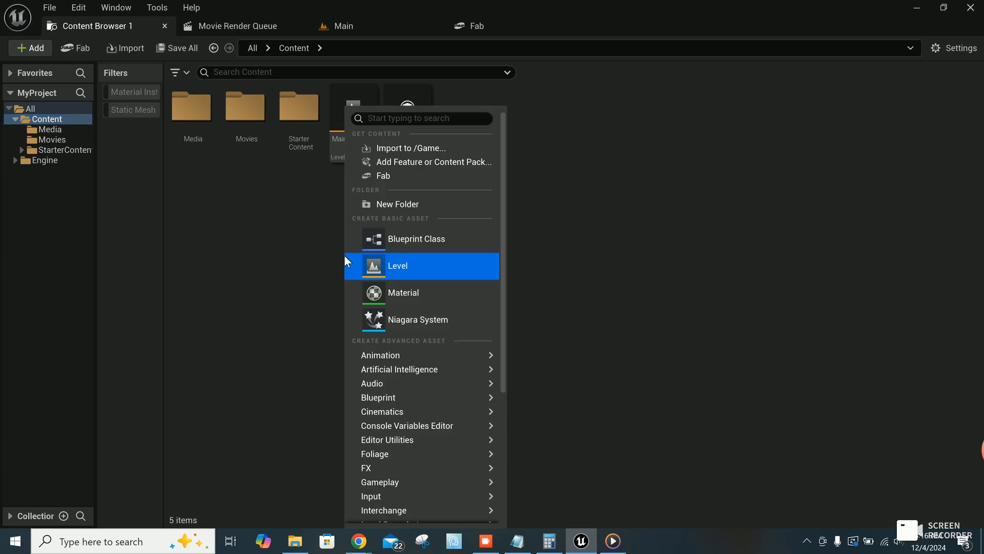
pyautogui.click(409, 203)
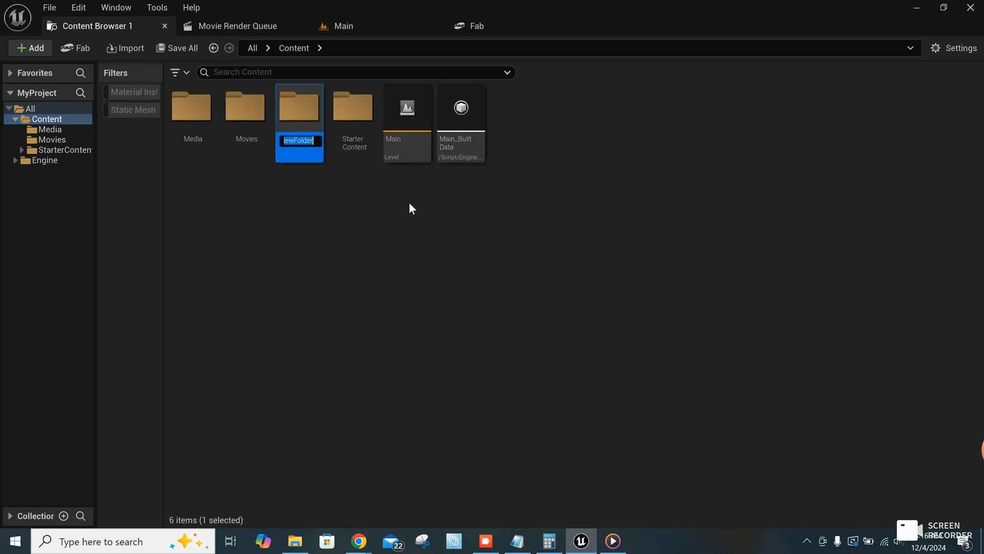
pyautogui.write('Blurprints')
pyautogui.press('Return')
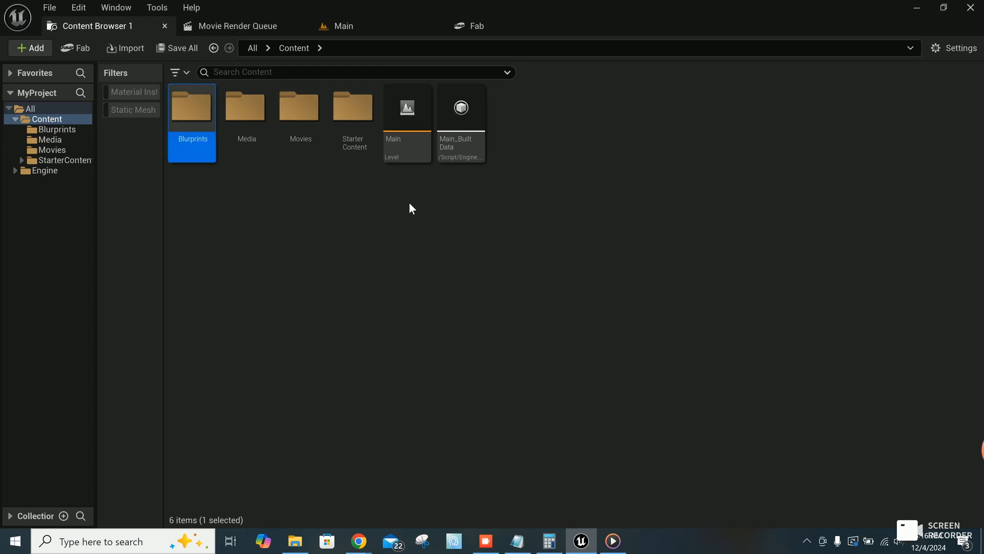
# Step: Create a Blueprint Class with Actor as its parent in the Blurprints folder and name it BP_MediaPlayer
pyautogui.doubleClick(192, 146)
pyautogui.rightClick(369, 239)
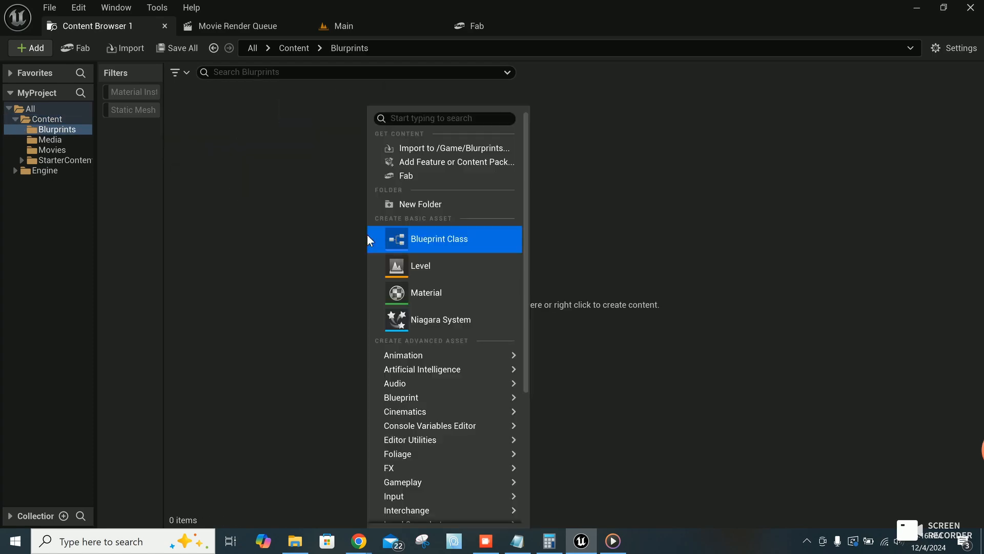
pyautogui.click(457, 238)
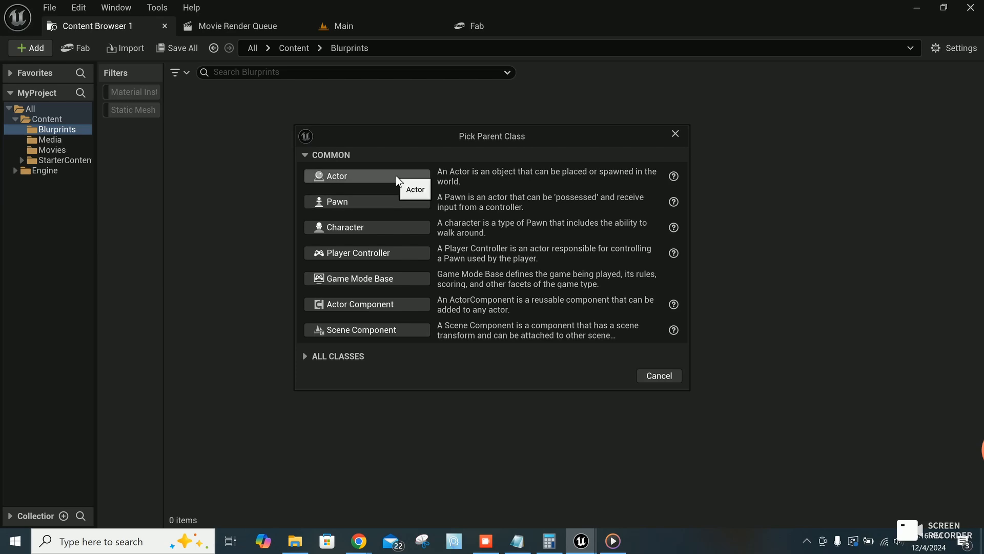
pyautogui.click(396, 175)
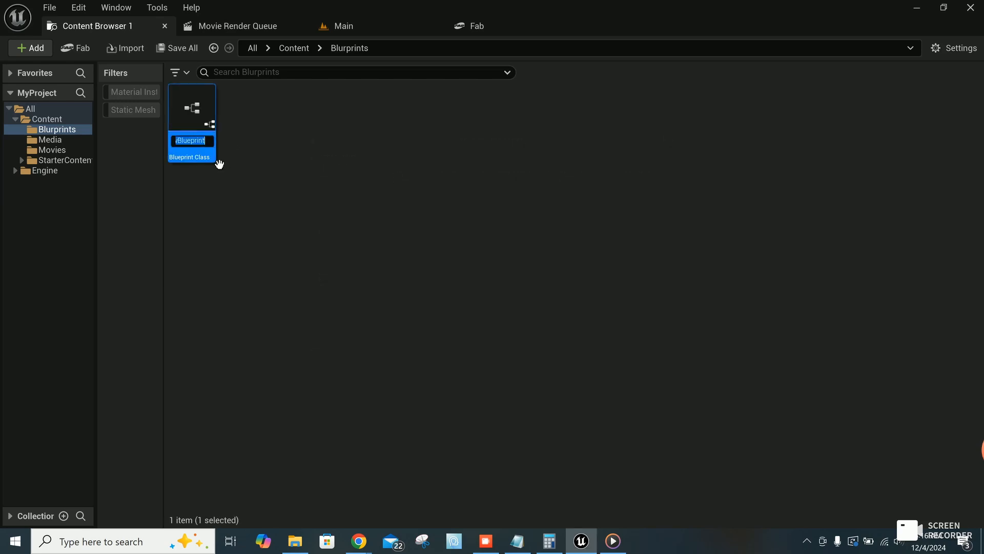
pyautogui.write('BP_MediaPlayer')
pyautogui.press('Return')
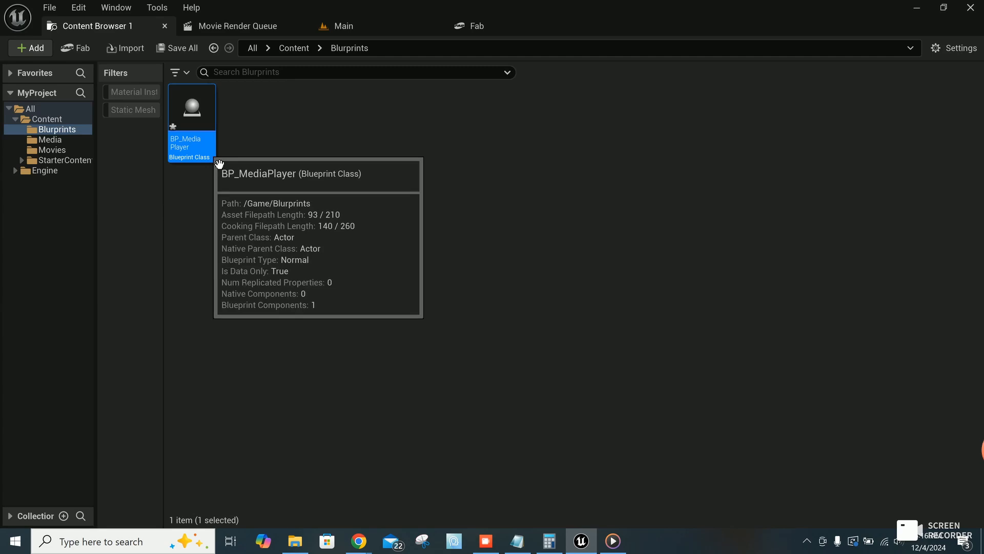
# Step: Open the BP_MediaPlayer blueprint on its Event Graph and widen the editor window
pyautogui.doubleClick(207, 156)
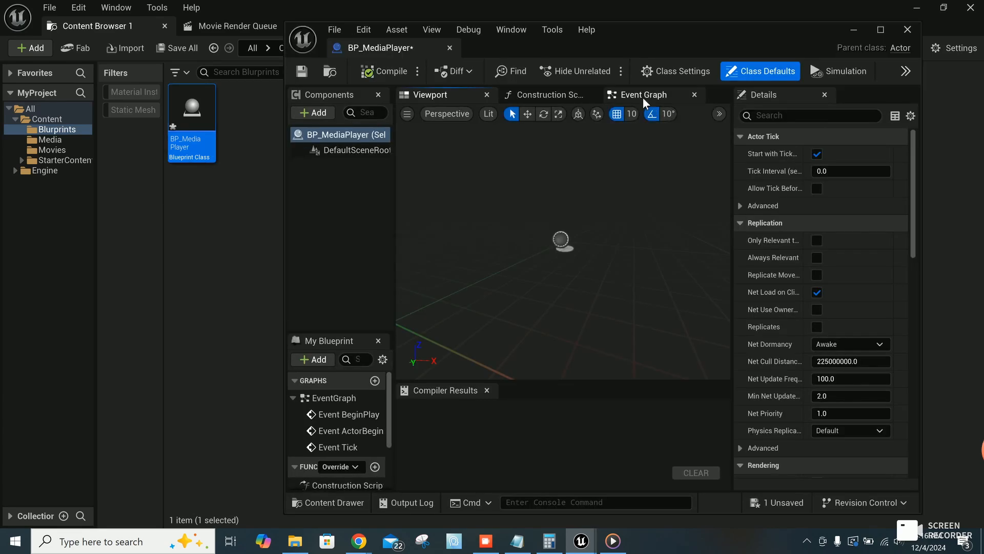
pyautogui.moveTo(703, 45); pyautogui.dragTo(542, 41)
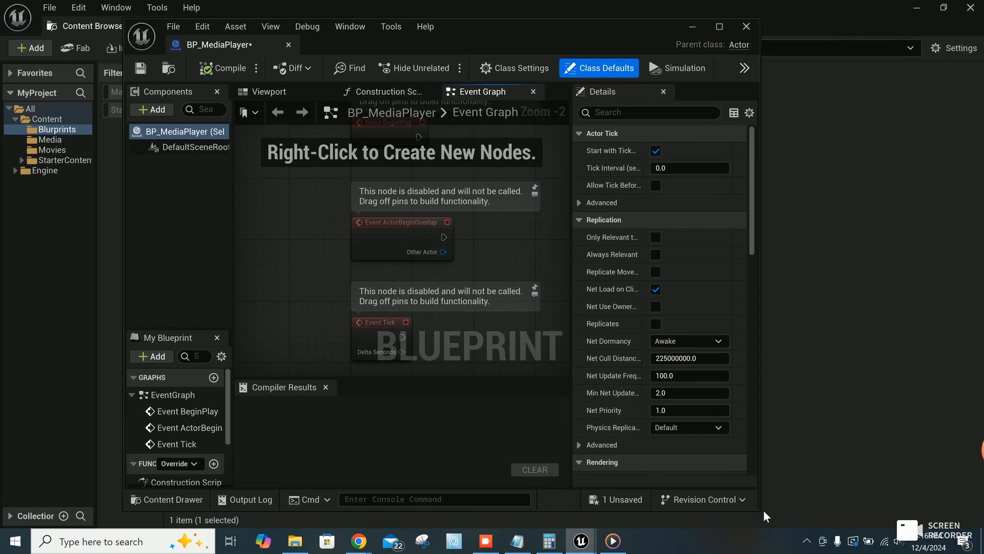
pyautogui.moveTo(766, 515); pyautogui.dragTo(927, 506)
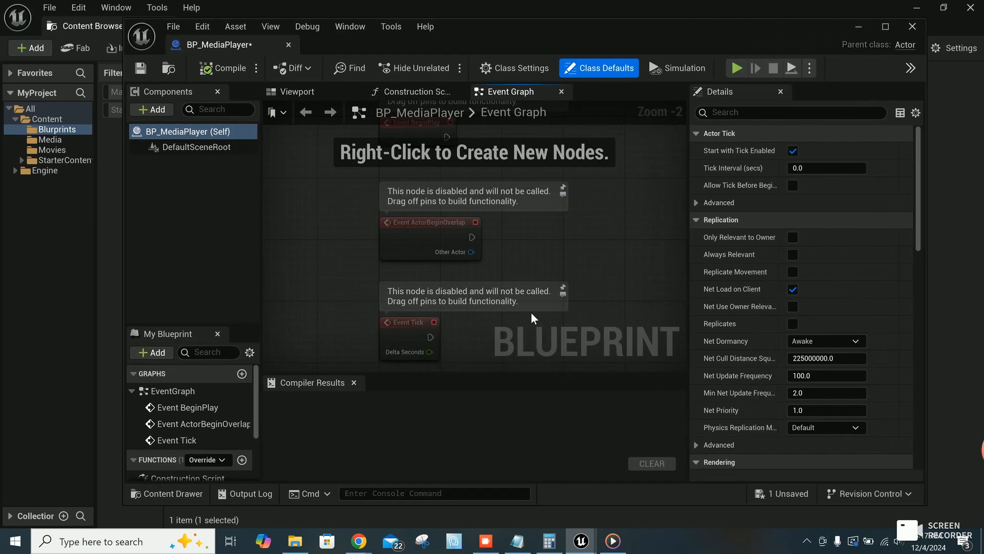
# Step: Delete the default BeginPlay, ActorBeginOverlap and Tick event nodes from the BP_MediaPlayer Event Graph
pyautogui.scroll(-4, 468, 262)
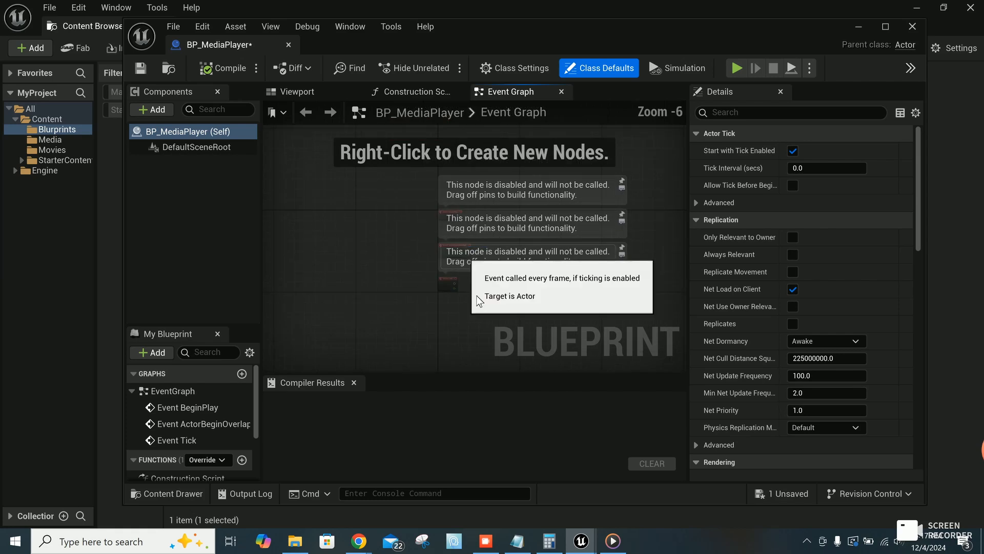
pyautogui.moveTo(461, 298); pyautogui.dragTo(399, 169)
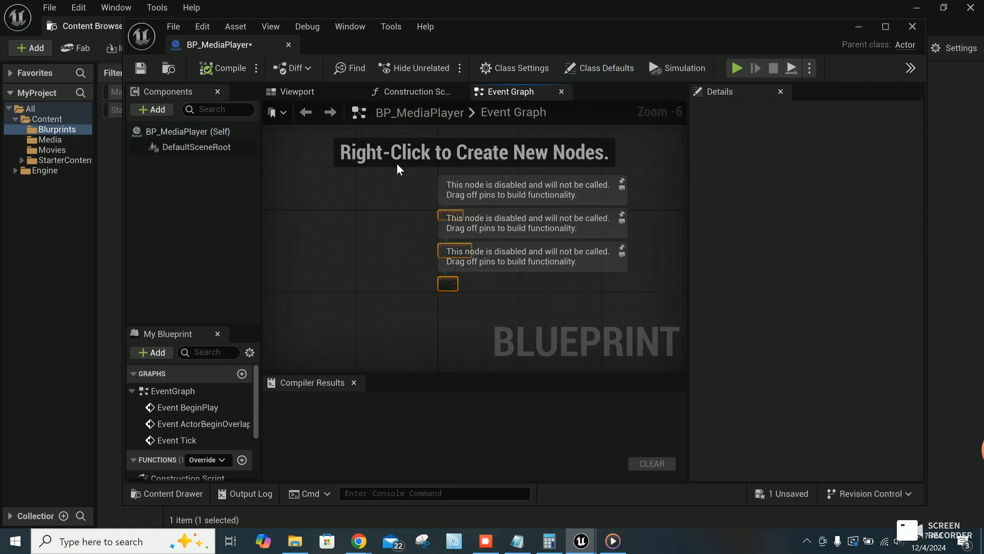
pyautogui.press('Delete')
pyautogui.scroll(3, 373, 207)
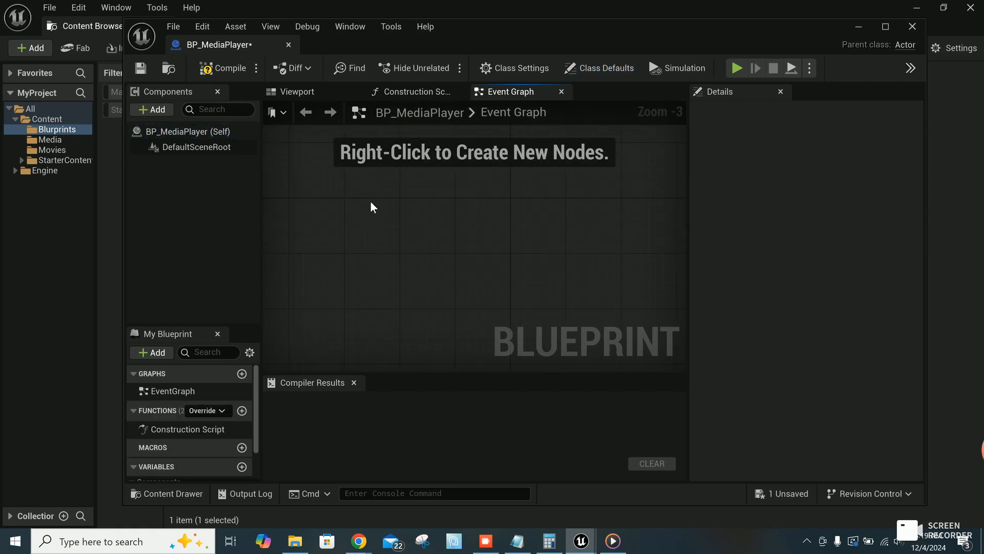
# Step: Add a custom event named Start_Movie to the BP_MediaPlayer Event Graph, and compile and save the blueprint
pyautogui.rightClick(372, 207)
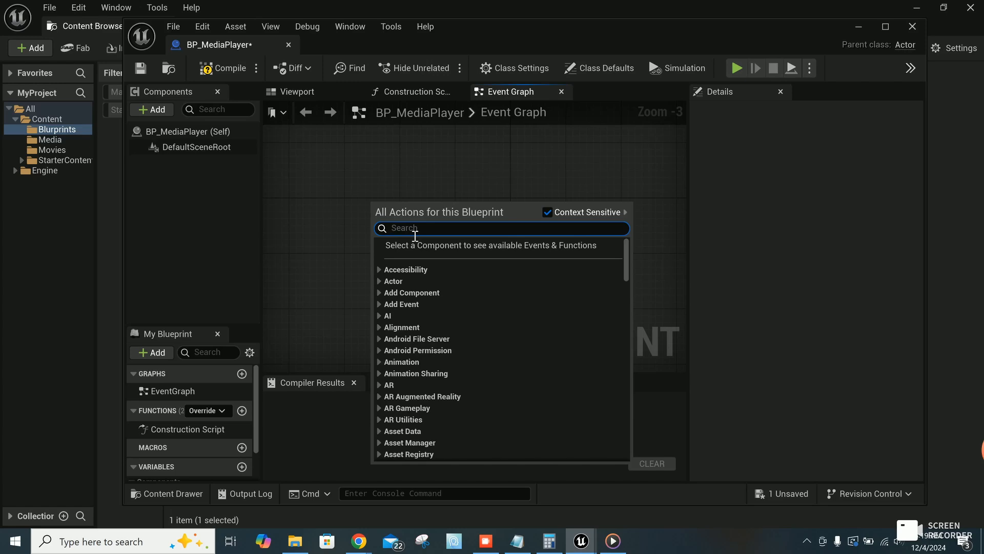
pyautogui.write('custo')
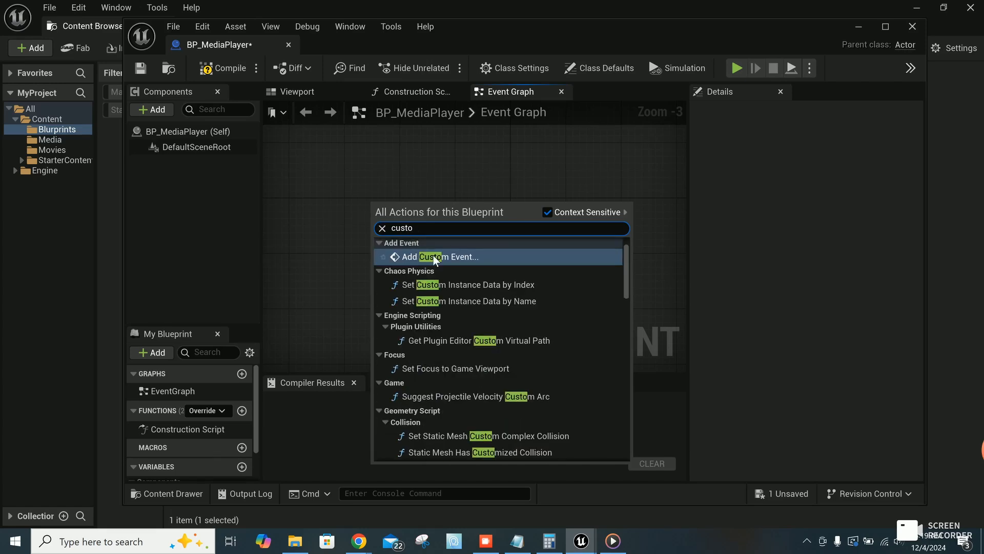
pyautogui.click(435, 258)
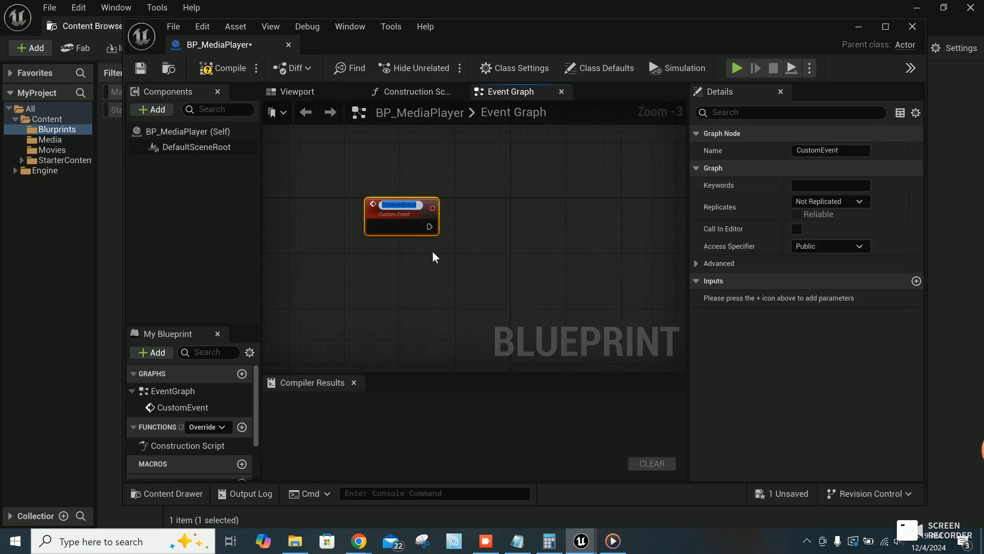
pyautogui.write('Start')
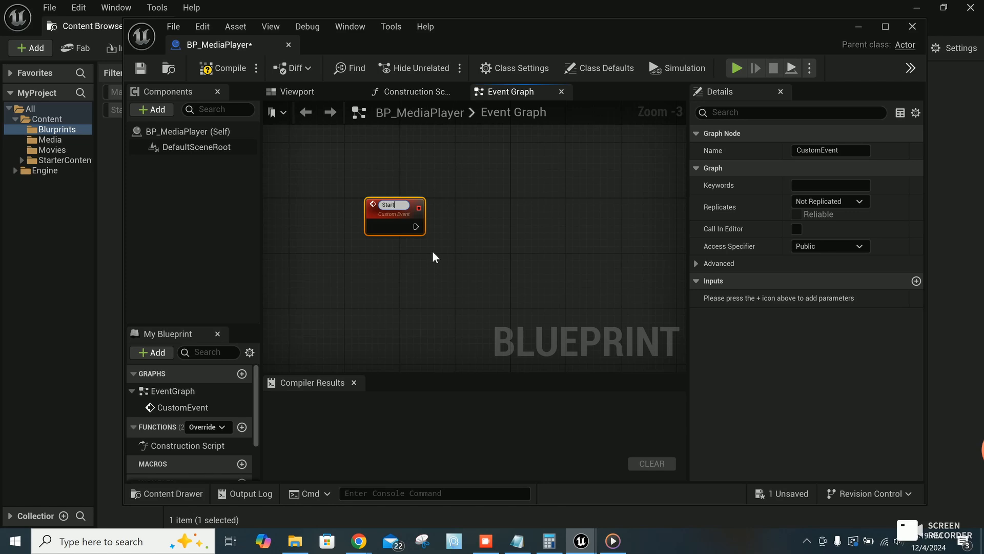
pyautogui.write('_Movie')
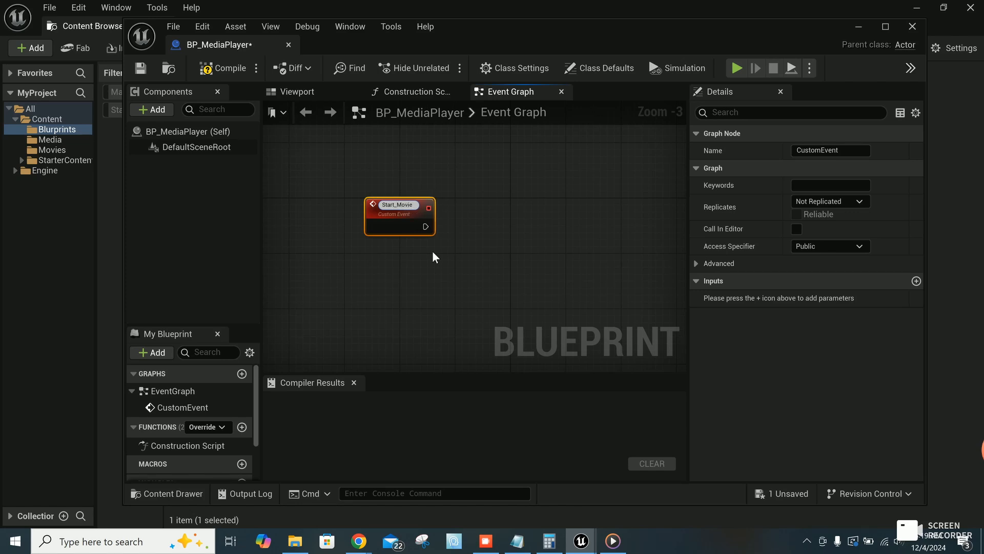
pyautogui.press('Return')
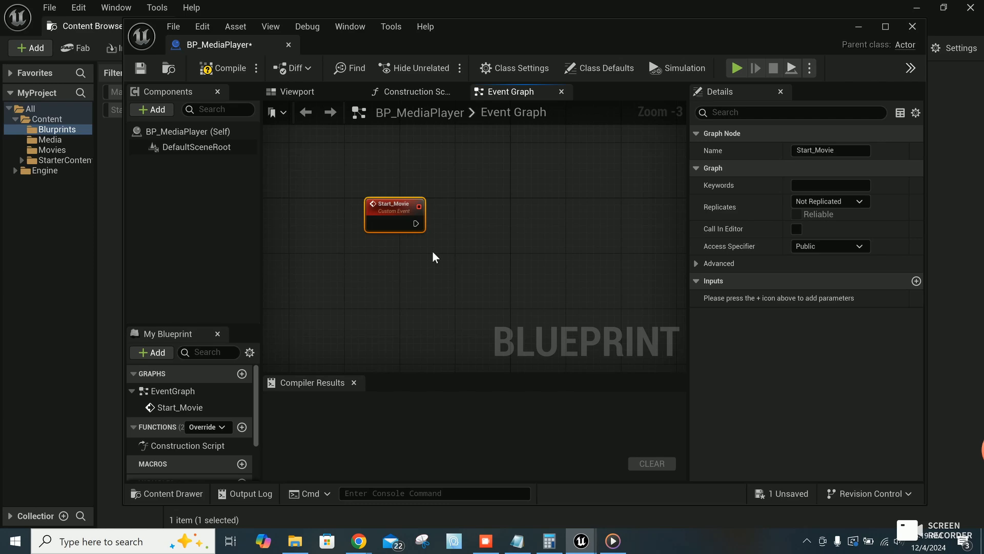
pyautogui.click(222, 68)
pyautogui.click(140, 69)
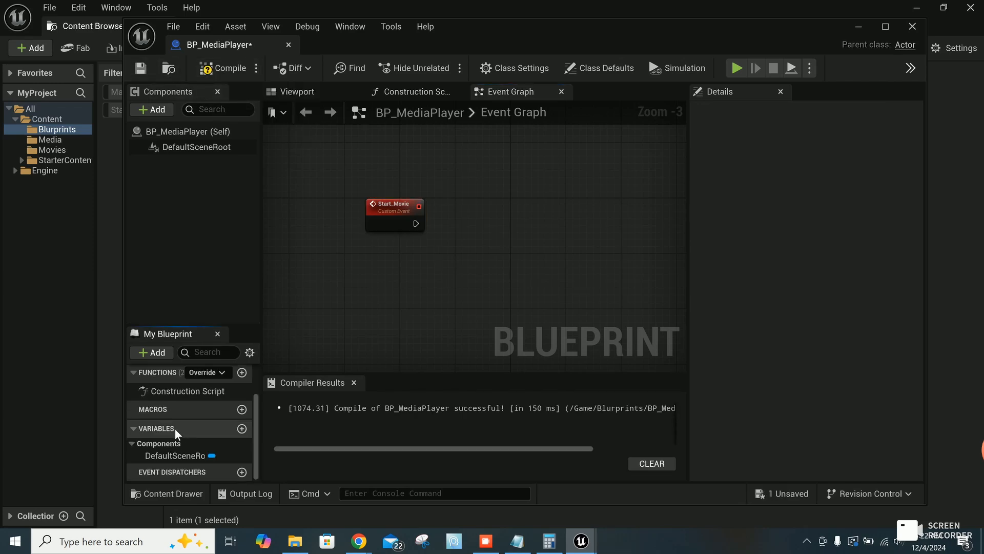
# Step: Create a variable named media_player of type Media Player Object Reference and place a Get node for it below Start_Movie
pyautogui.click(242, 429)
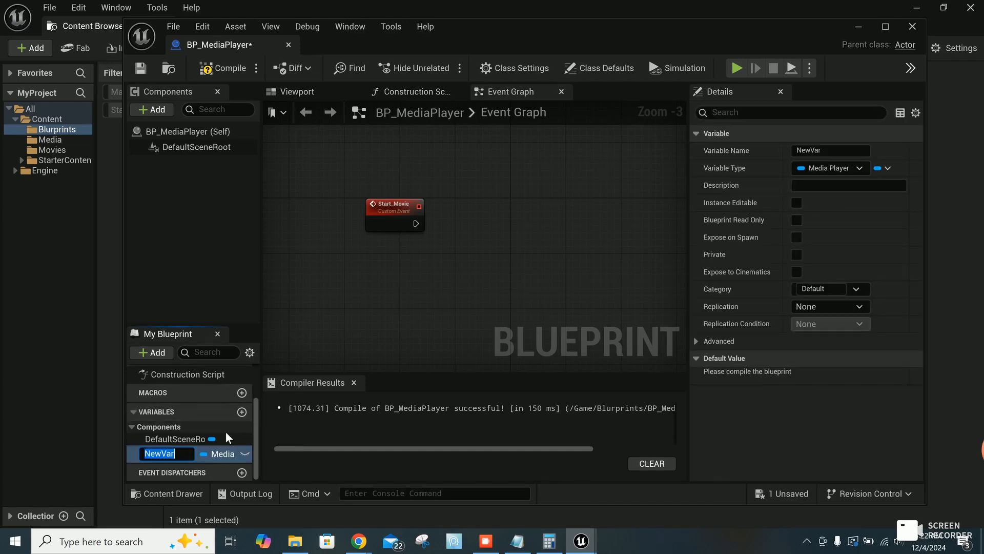
pyautogui.write('media_player')
pyautogui.click(220, 453)
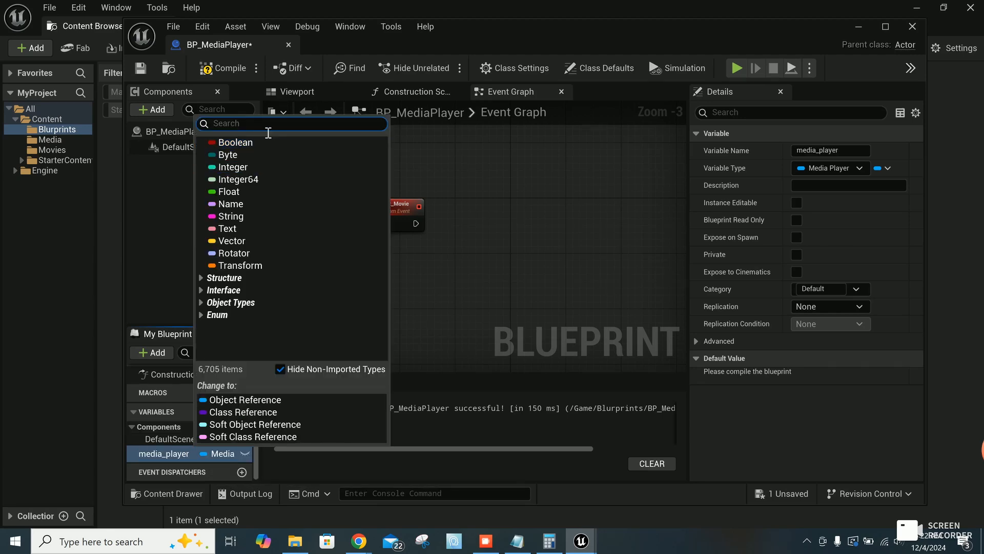
pyautogui.write('media')
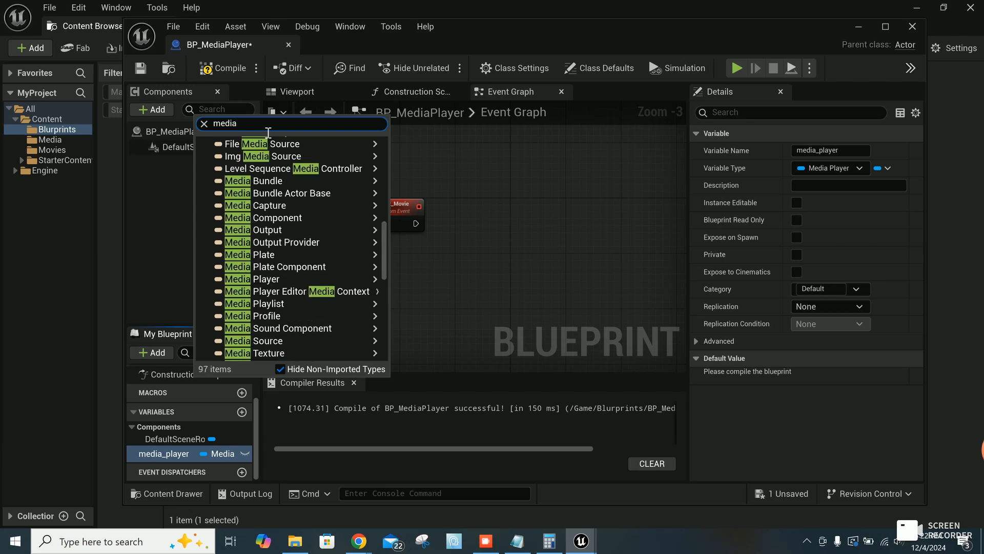
pyautogui.moveTo(306, 282)
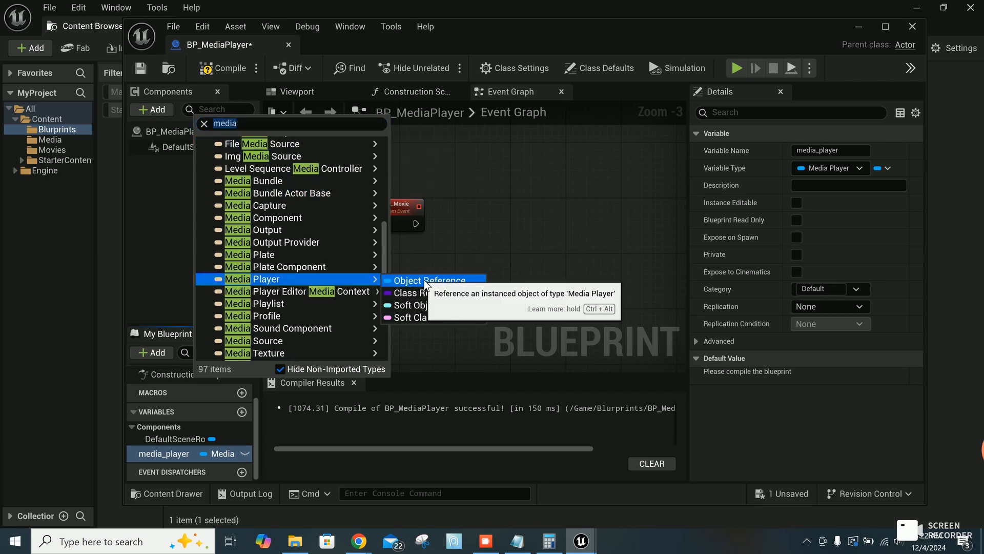
pyautogui.click(427, 281)
pyautogui.keyDown('ctrl'); pyautogui.moveTo(164, 453); pyautogui.dragTo(366, 251); pyautogui.keyUp('ctrl')
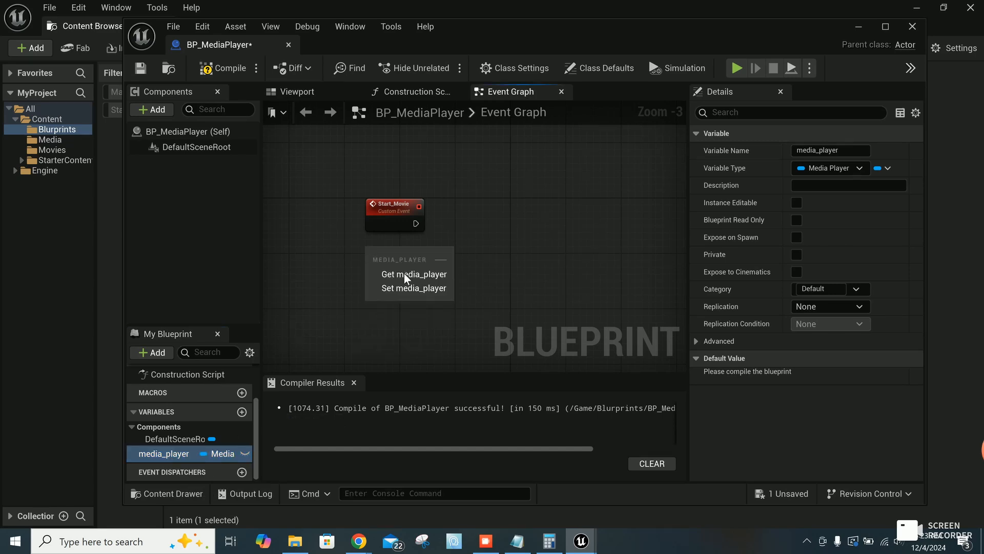
pyautogui.click(405, 275)
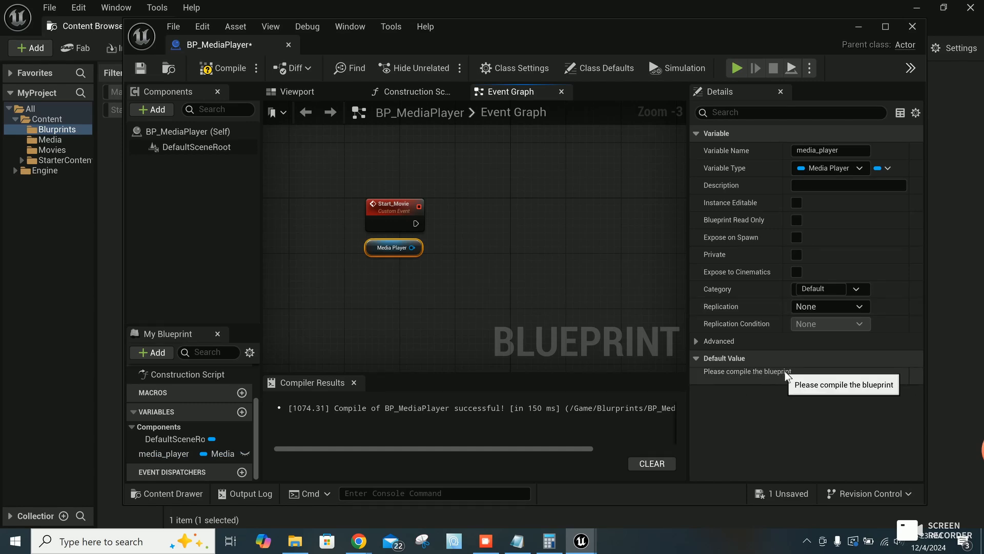
# Step: Compile the blueprint, set the media_player variable's default value to MP_MediaPlayer, and recompile and save
pyautogui.click(233, 69)
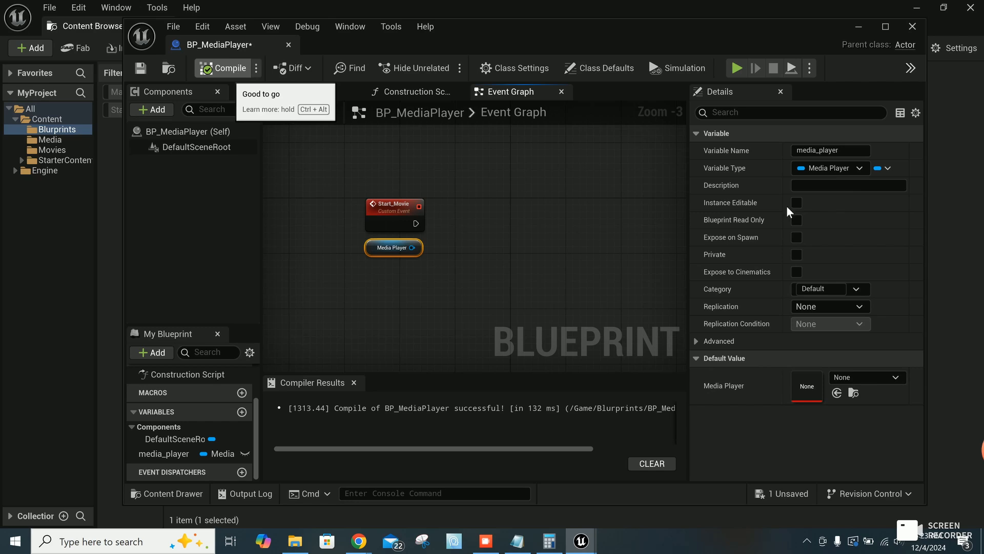
pyautogui.click(881, 379)
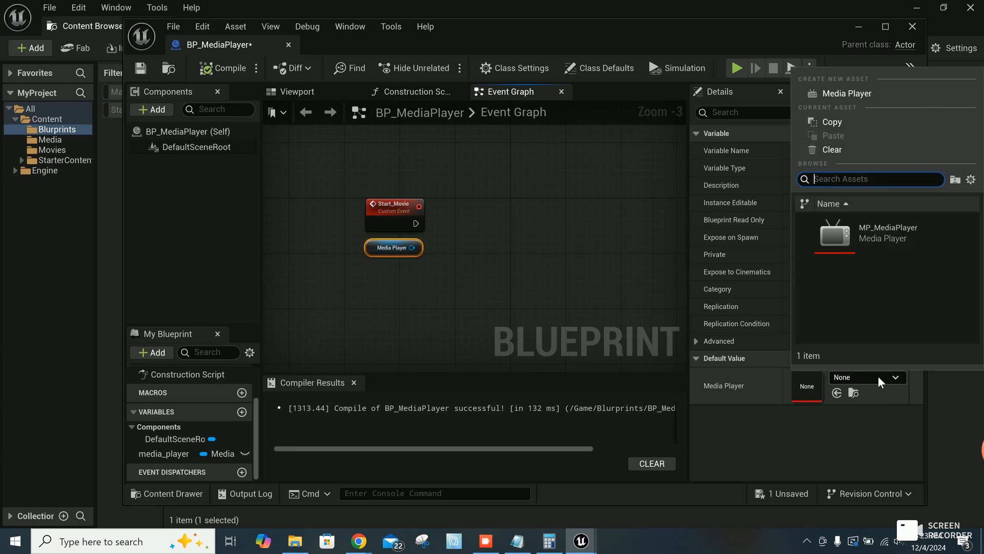
pyautogui.click(881, 239)
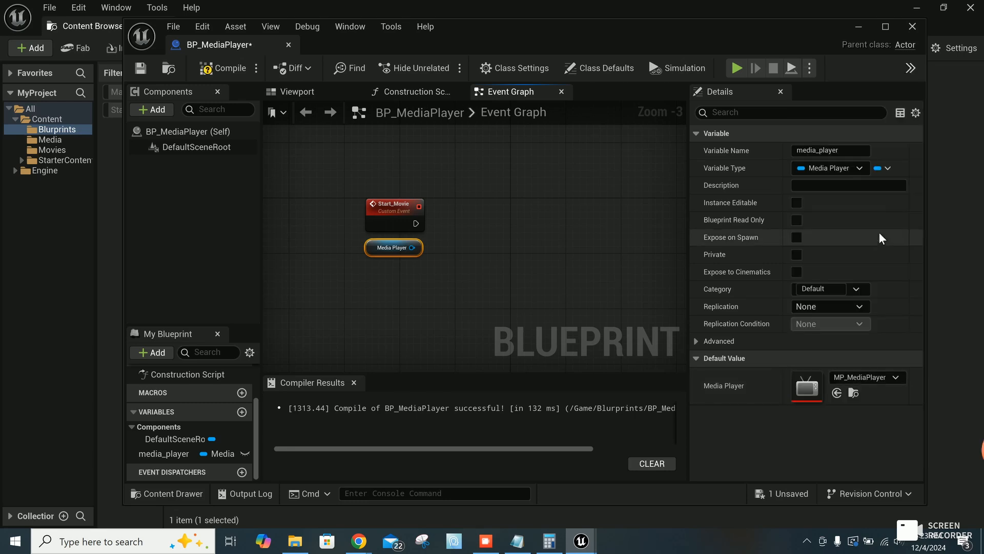
pyautogui.click(230, 68)
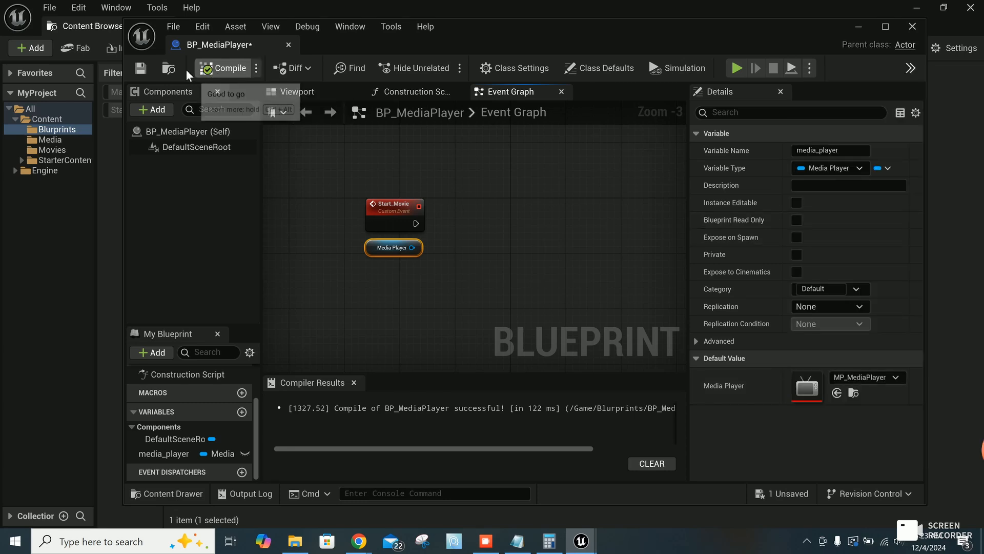
pyautogui.click(140, 69)
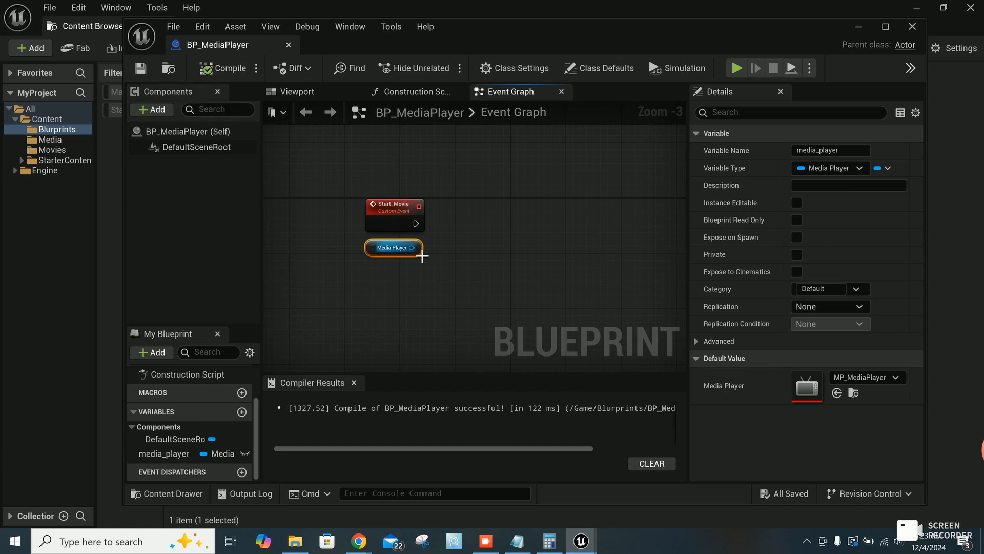
# Step: Add an Open Source node targeting the Media Player reference and set its Media Source to MVI_0194
pyautogui.moveTo(412, 247); pyautogui.dragTo(474, 222)
pyautogui.write('open')
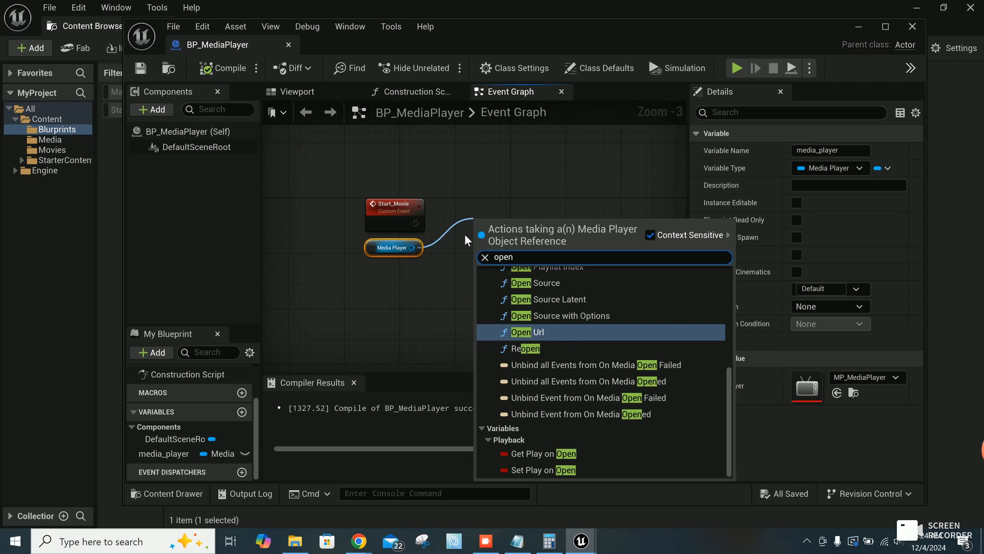
pyautogui.click(535, 283)
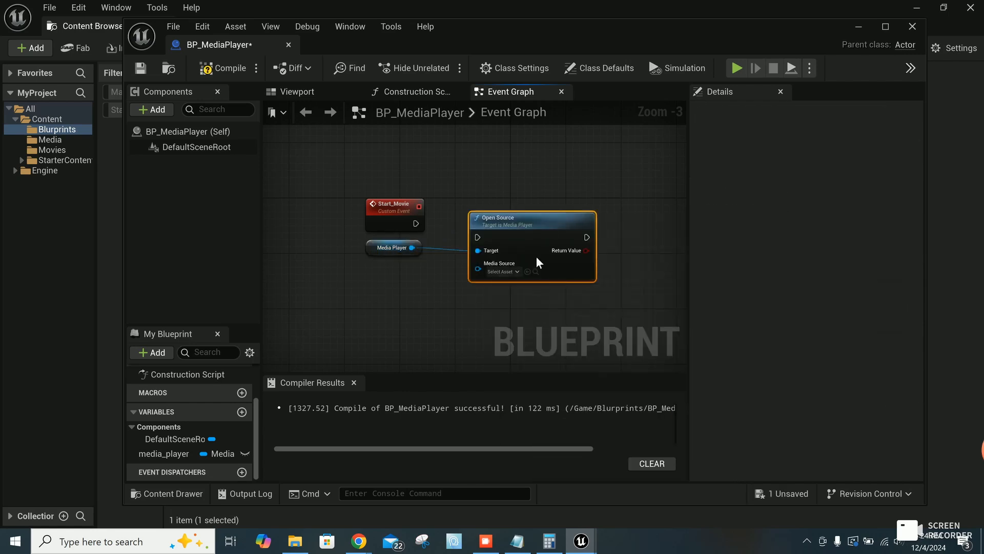
pyautogui.moveTo(546, 228); pyautogui.dragTo(547, 208)
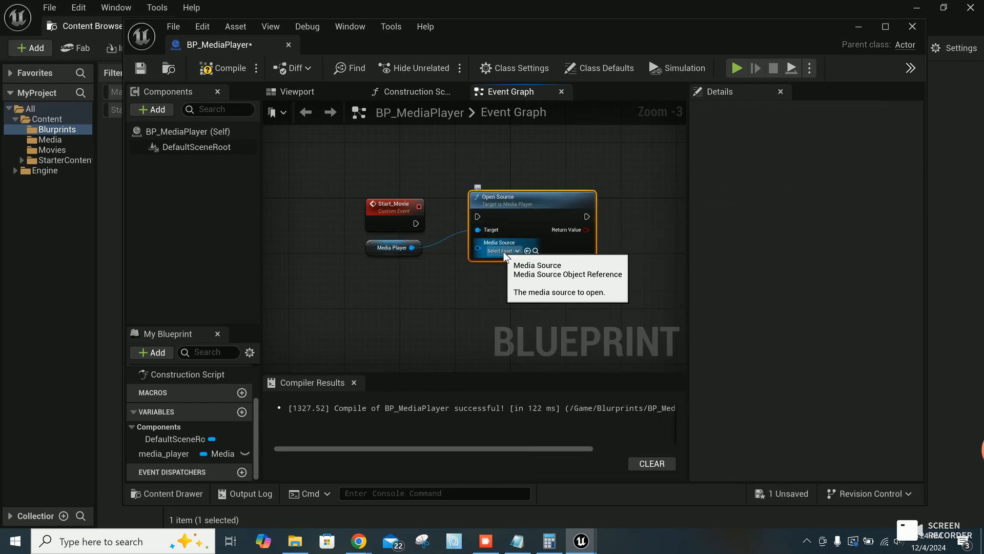
pyautogui.click(503, 250)
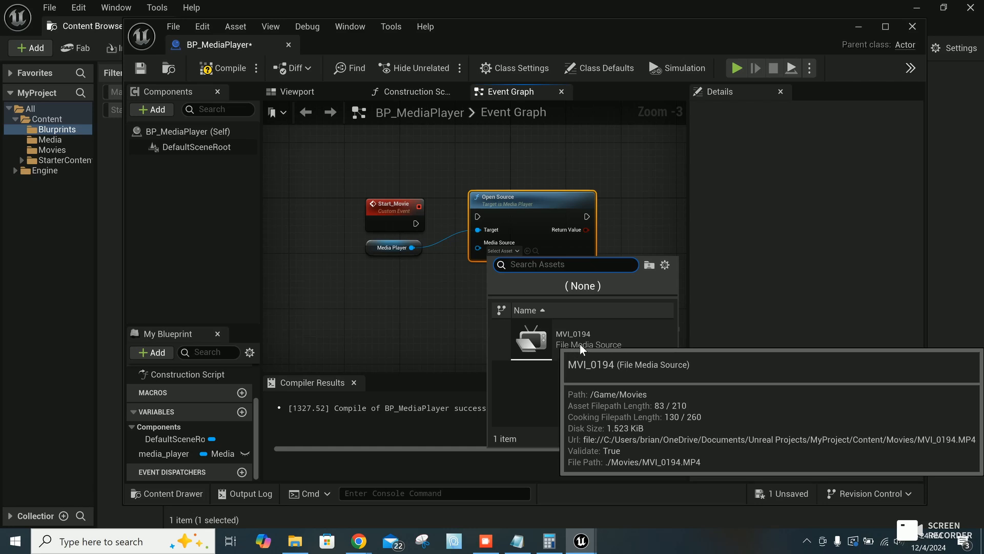
pyautogui.click(606, 342)
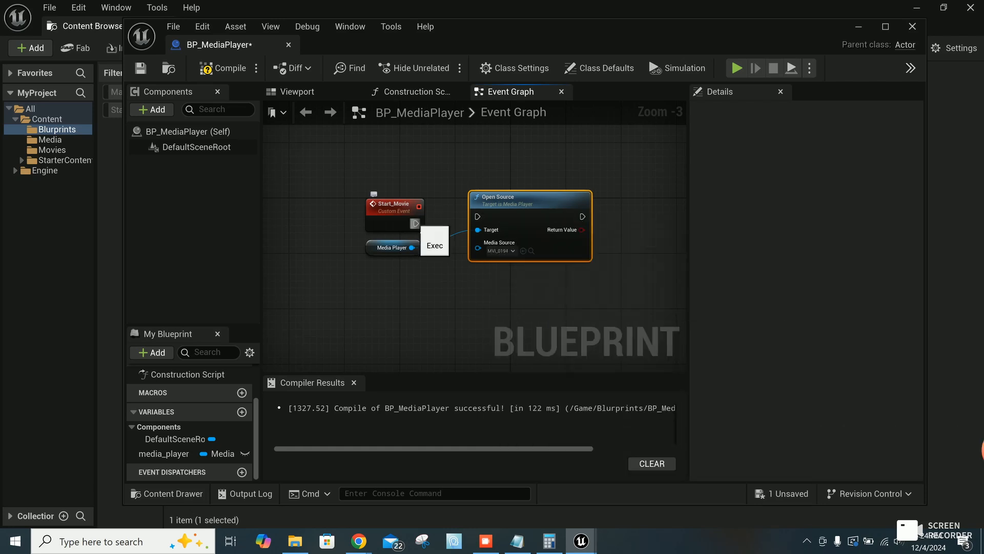
# Step: Connect Start_Movie's execution output to the Open Source node, and compile and save the blueprint
pyautogui.moveTo(426, 230); pyautogui.dragTo(524, 216)
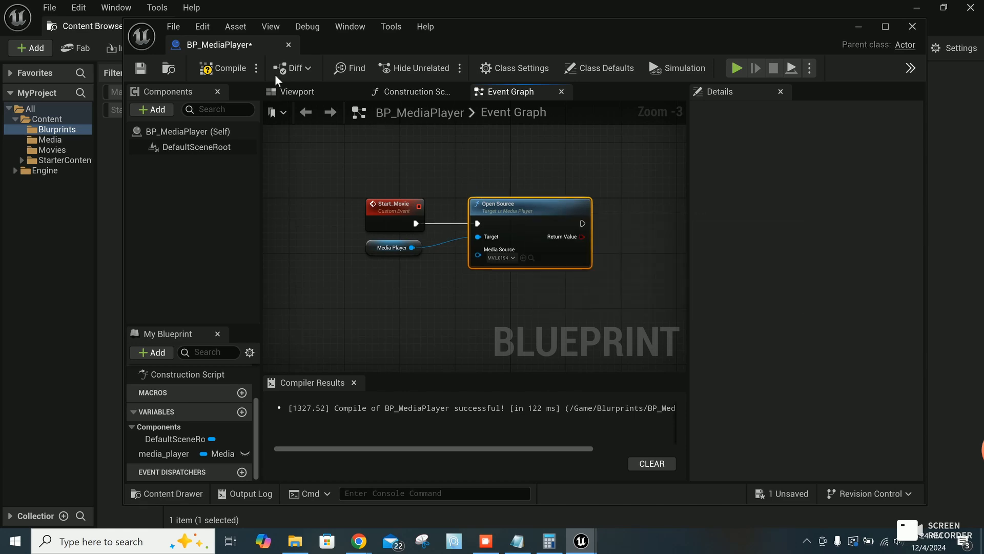
pyautogui.click(229, 68)
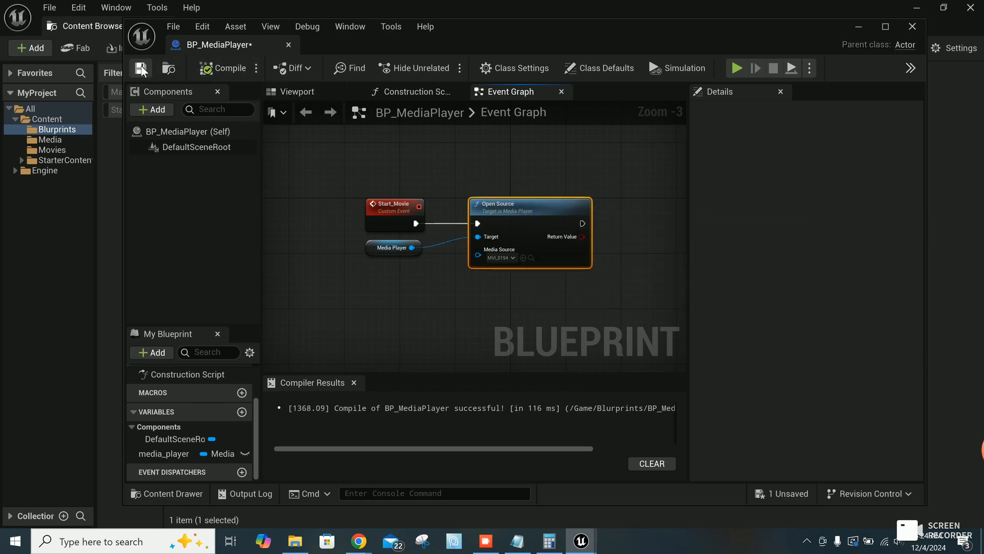
pyautogui.click(141, 68)
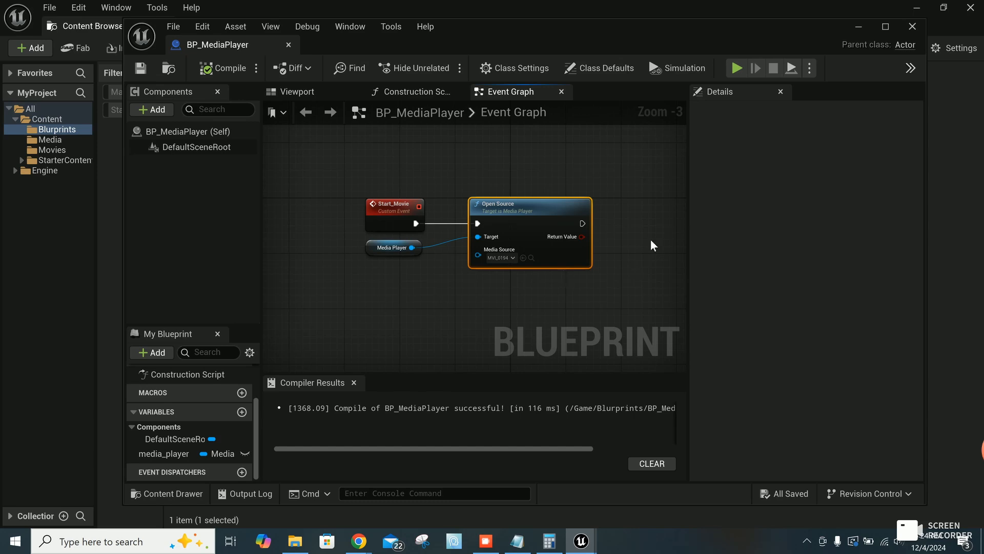
# Step: Close the BP_MediaPlayer blueprint editor and save all unsaved levels and assets
pyautogui.click(913, 27)
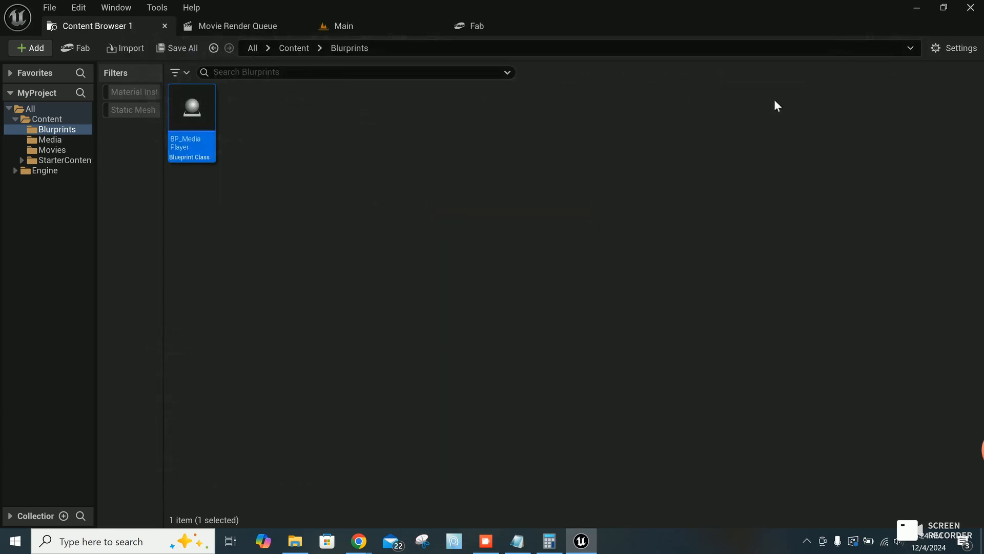
pyautogui.click(48, 11)
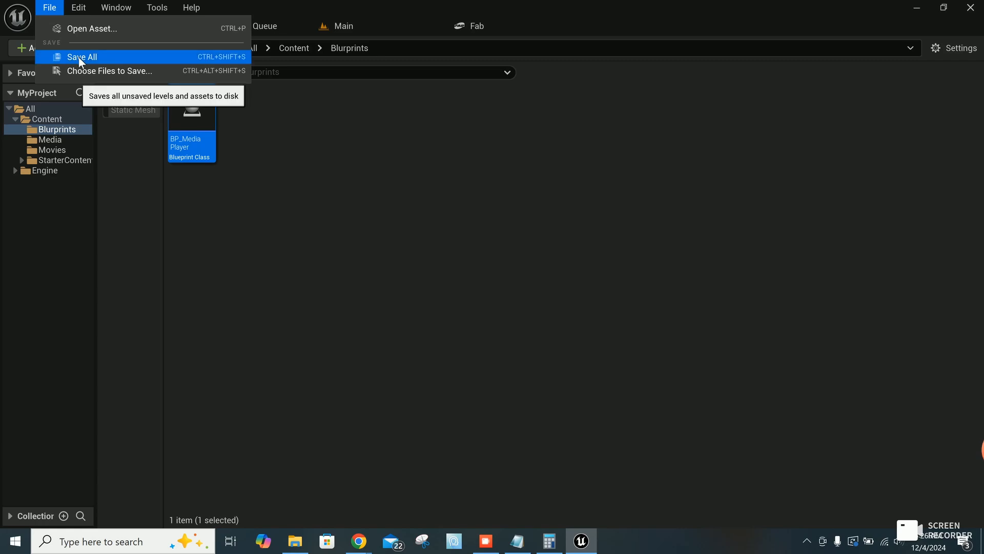
pyautogui.click(80, 58)
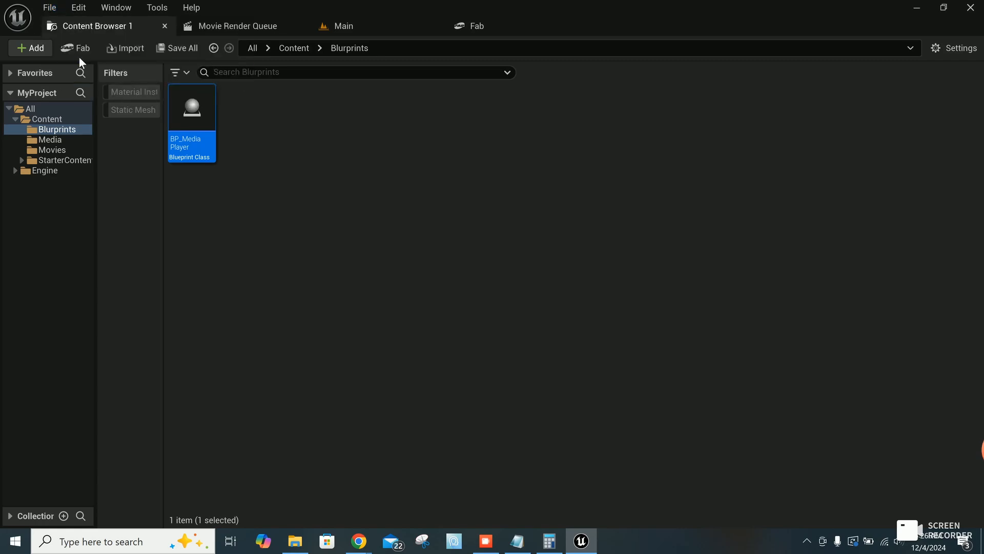
# Step: Create a new folder named Cinematics in the project's Content folder
pyautogui.click(51, 120)
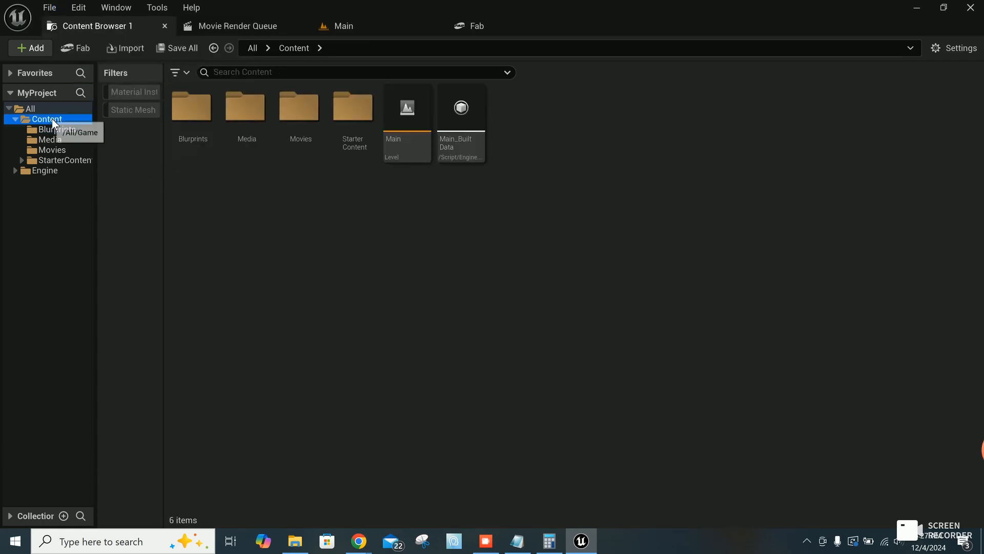
pyautogui.rightClick(314, 236)
pyautogui.click(380, 205)
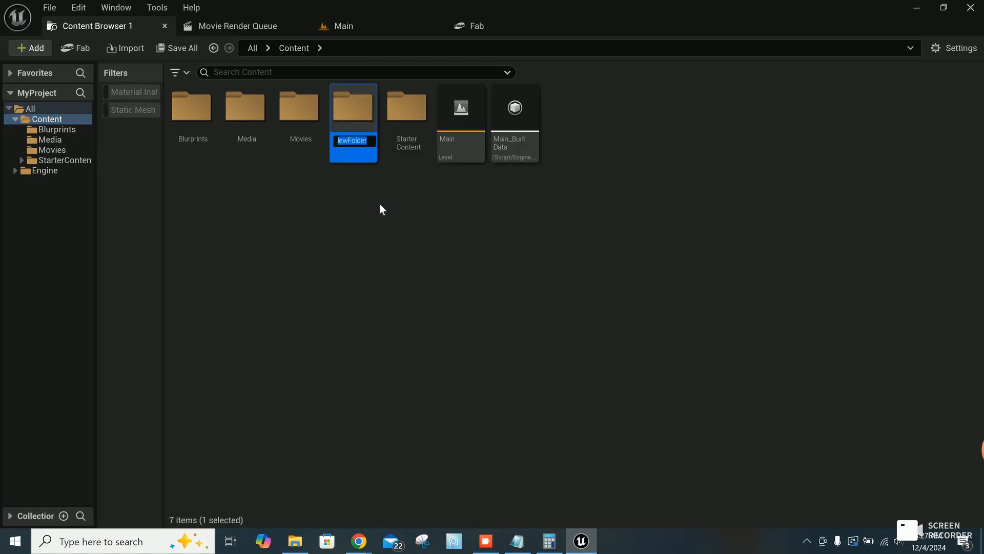
pyautogui.write('Cine')
pyautogui.write('matics')
pyautogui.press('Return')
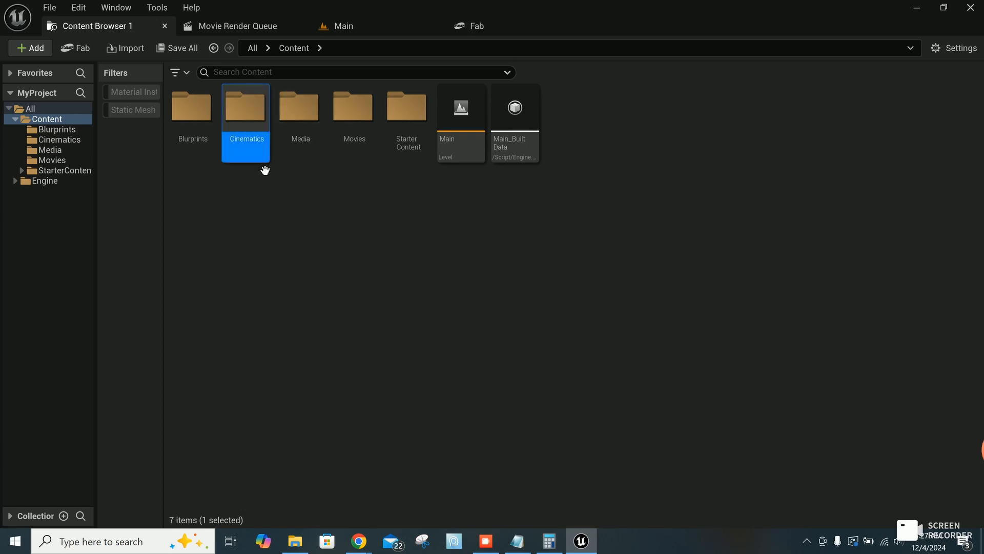
# Step: Create a Level Sequence named LS_Shot_01 in the Cinematics folder and save it
pyautogui.doubleClick(247, 153)
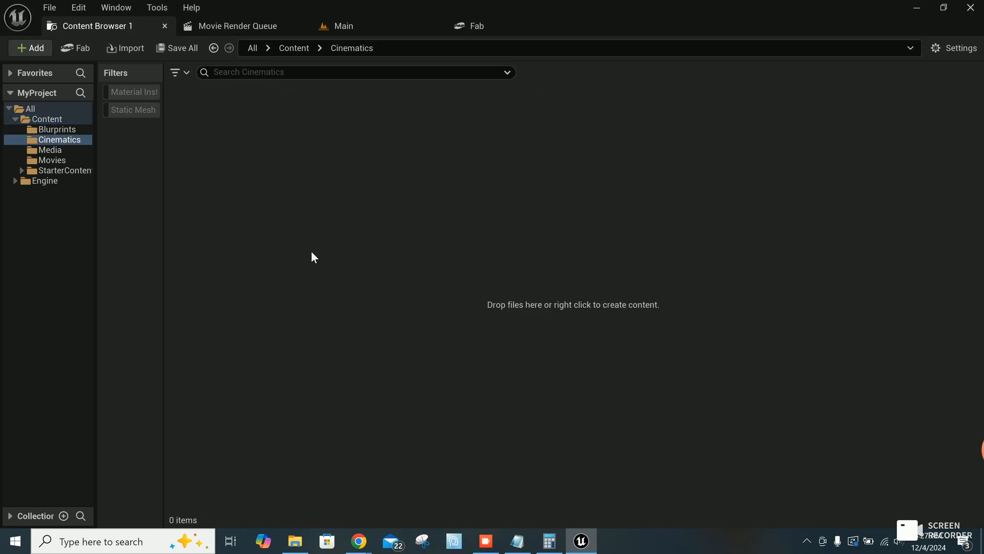
pyautogui.rightClick(433, 198)
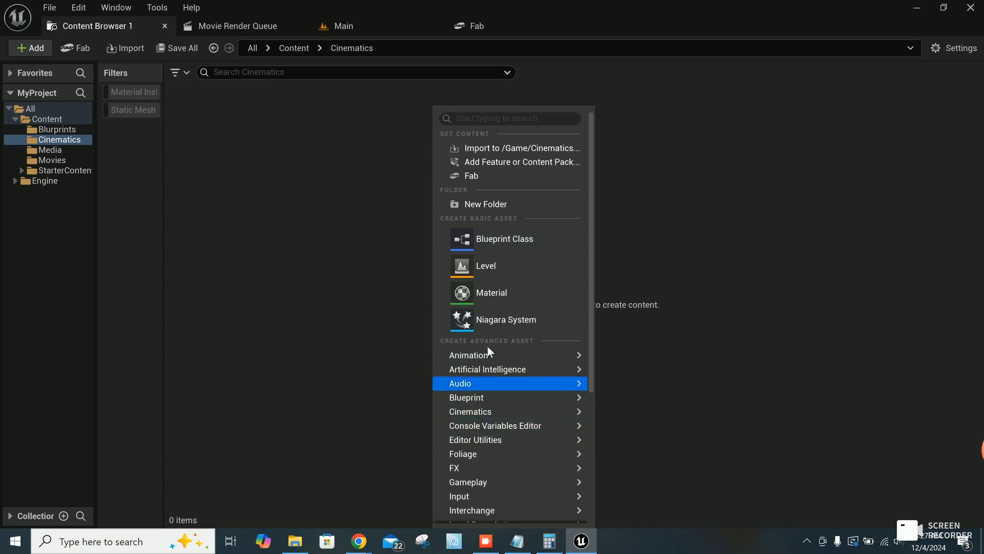
pyautogui.scroll(-2, 487, 340)
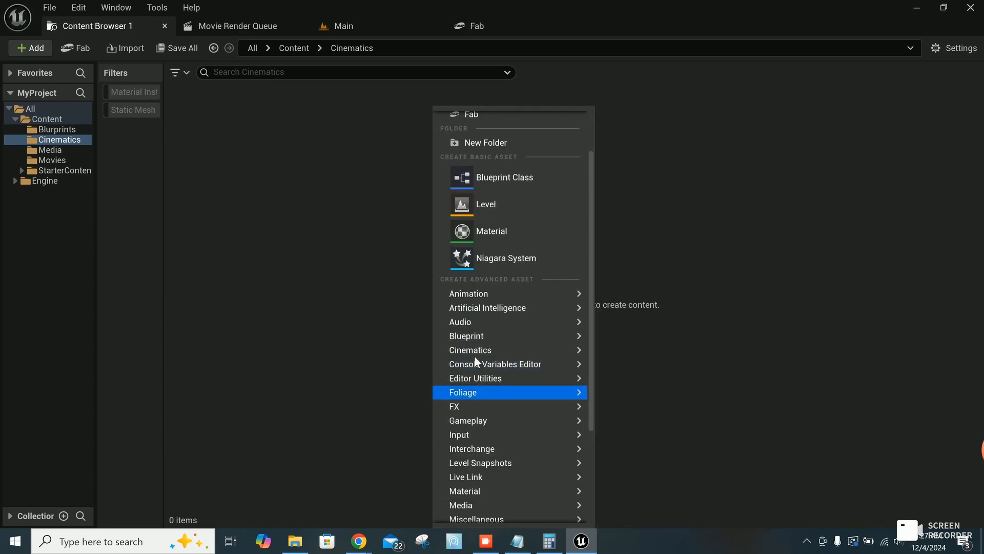
pyautogui.moveTo(550, 349)
pyautogui.click(660, 389)
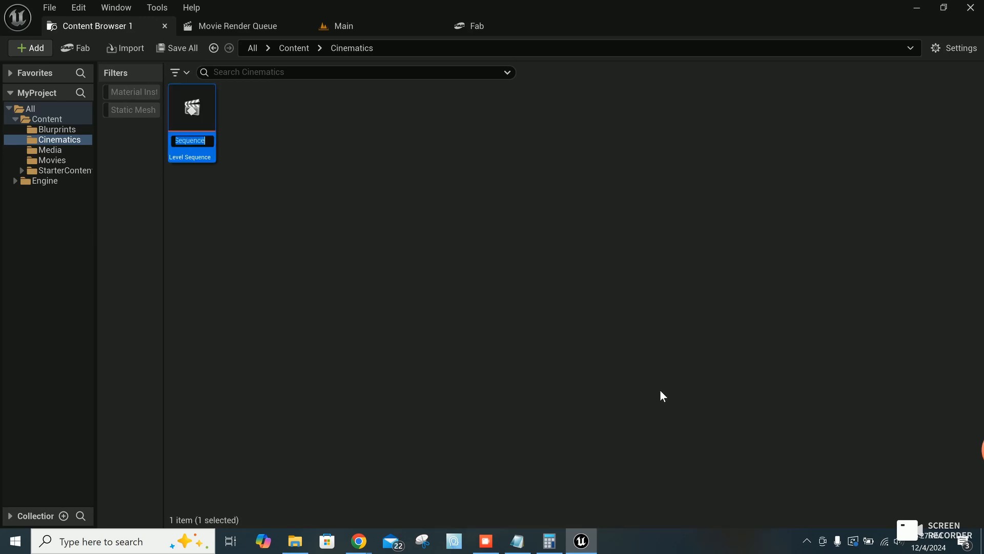
pyautogui.write('LS')
pyautogui.write('_Shot_01')
pyautogui.press('Return')
pyautogui.hotkey('ctrl', 's')
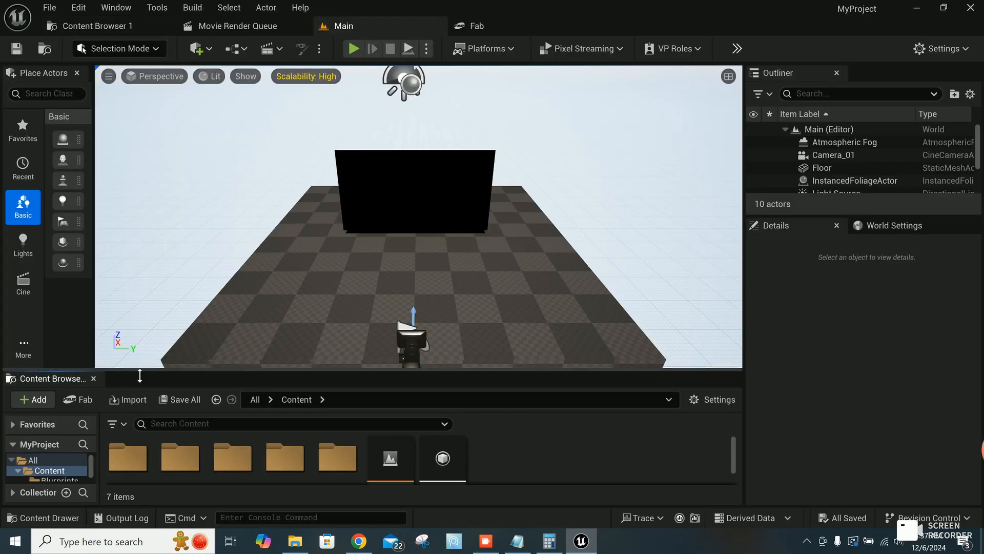
# Step: Enlarge the content area below the Main level's viewport and open LS_Shot_01 from the Cinematics folder
pyautogui.moveTo(142, 371); pyautogui.dragTo(137, 344)
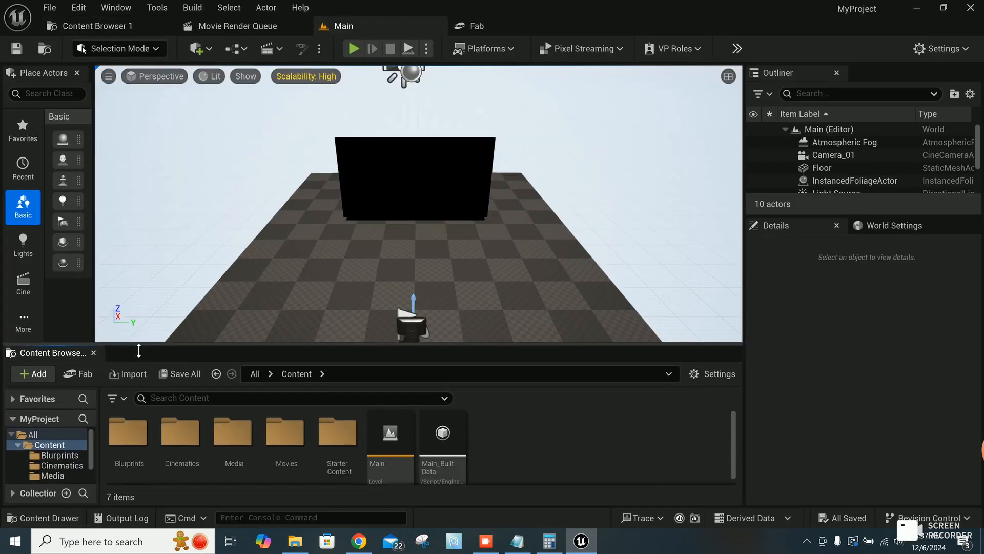
pyautogui.doubleClick(184, 442)
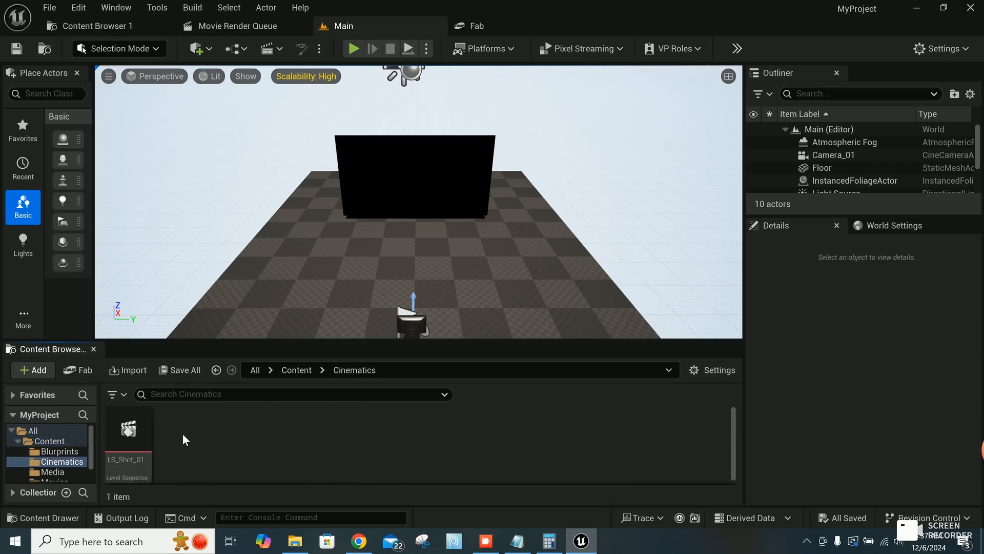
pyautogui.doubleClick(136, 464)
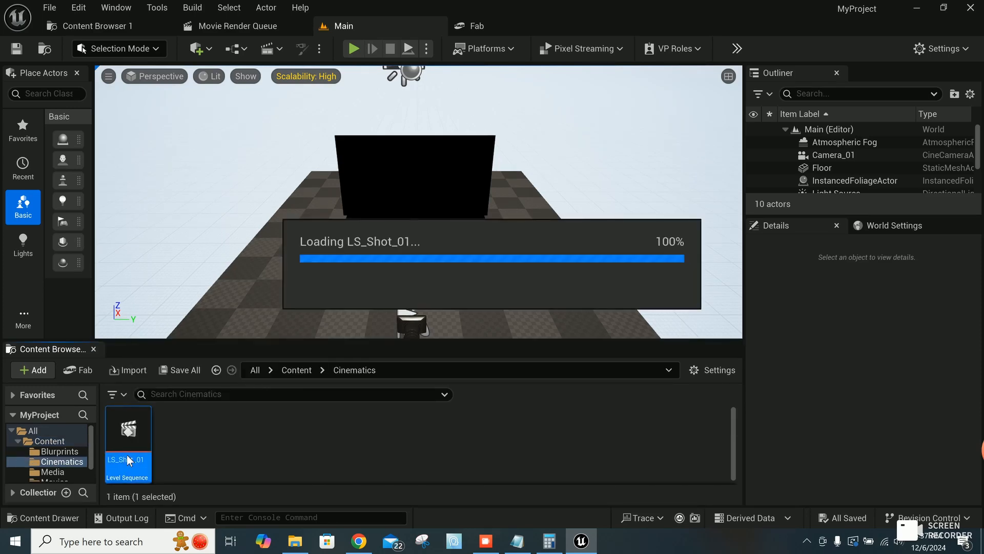
# Step: Rename the misspelled Blurprints folder to Blueprints
pyautogui.click(52, 348)
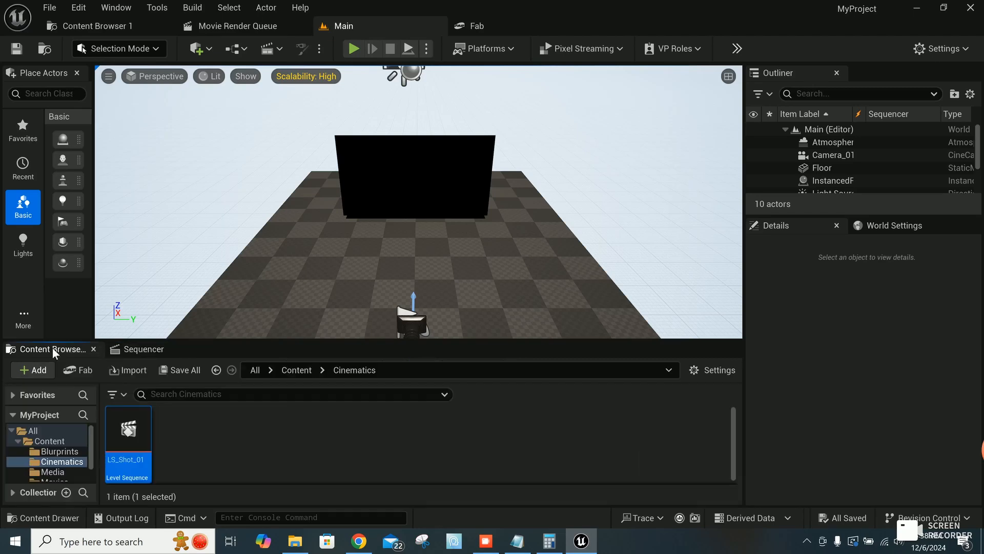
pyautogui.click(57, 453)
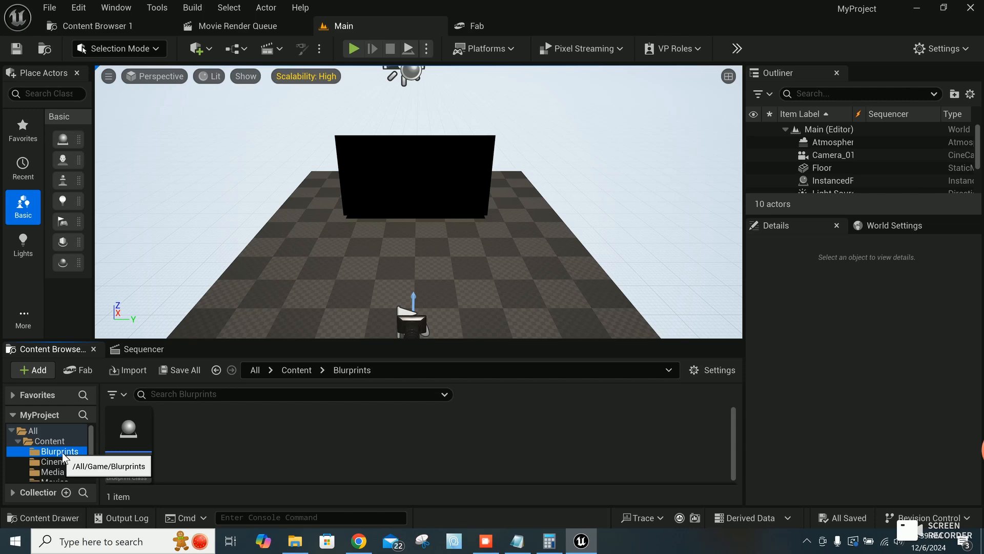
pyautogui.rightClick(63, 453)
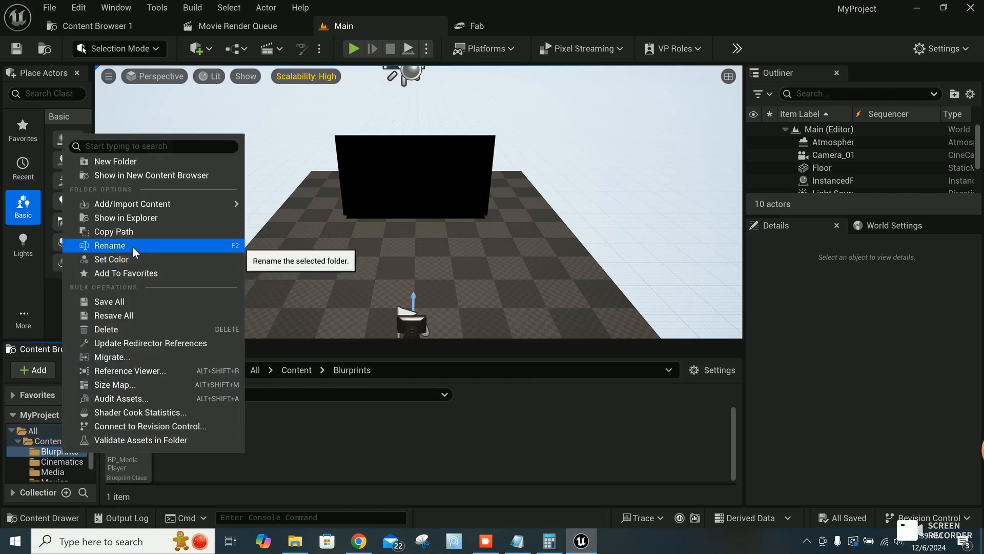
pyautogui.click(110, 246)
pyautogui.write('Blueprints')
pyautogui.press('Return')
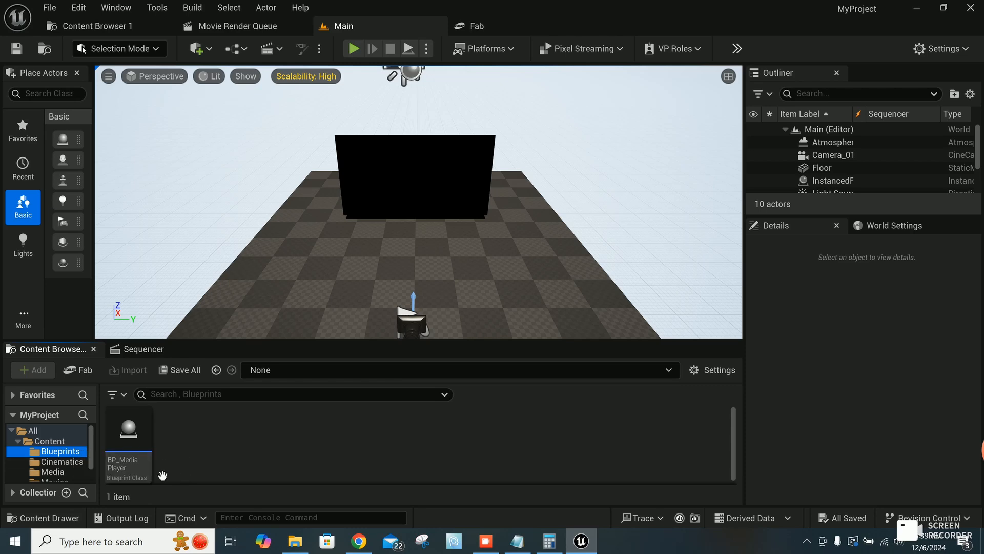
# Step: Add the BP_MediaPlayer blueprint and the Camera_01 actor as tracks in the LS_Shot_01 sequence
pyautogui.moveTo(145, 476); pyautogui.dragTo(132, 423)
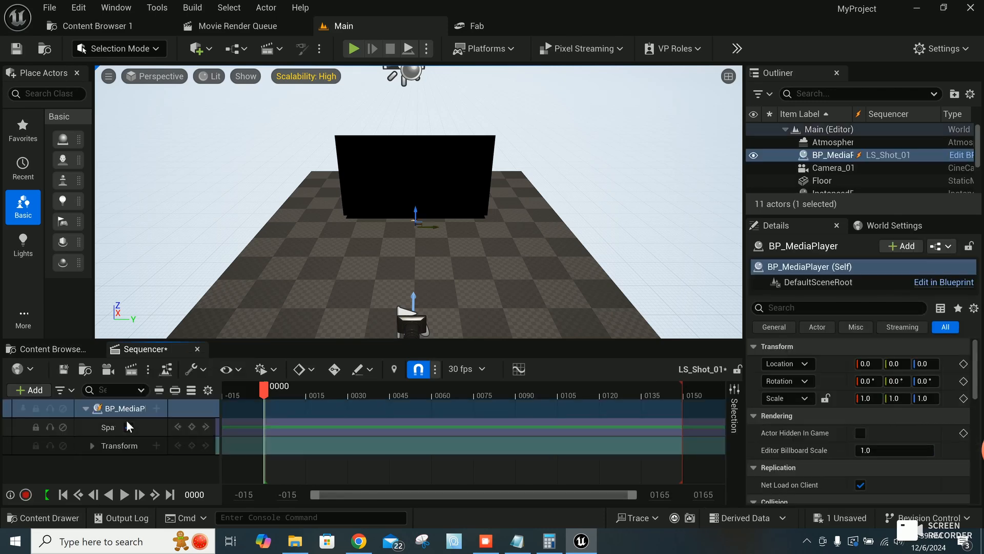
pyautogui.click(844, 168)
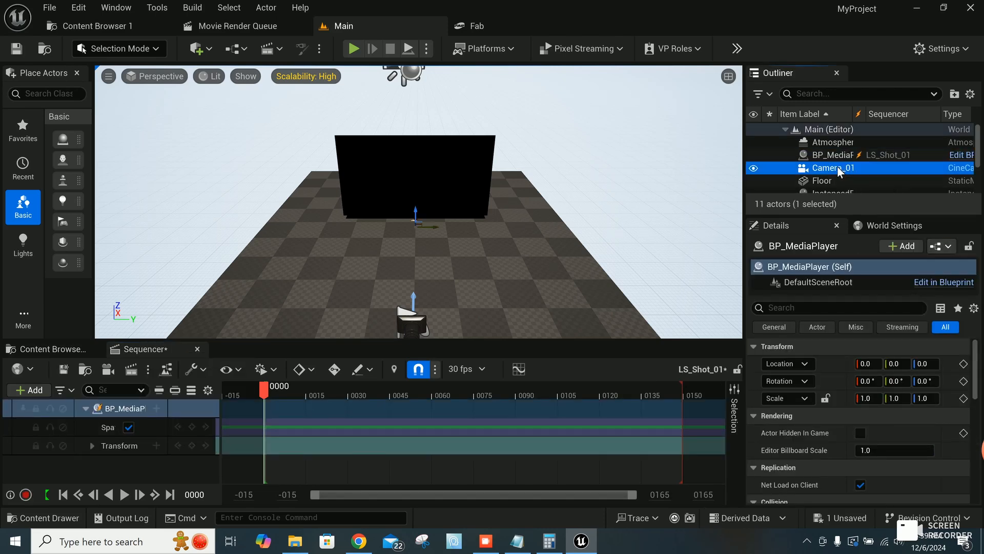
pyautogui.moveTo(839, 170); pyautogui.dragTo(95, 466)
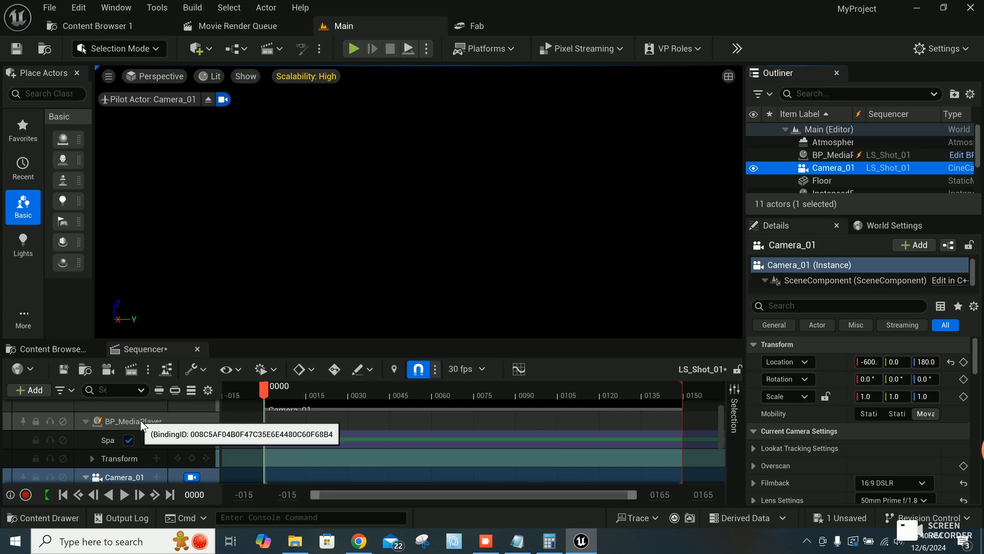
# Step: Add a Trigger event track to BP_MediaPlayer in the sequence and set a key on it at frame 0000
pyautogui.click(142, 425)
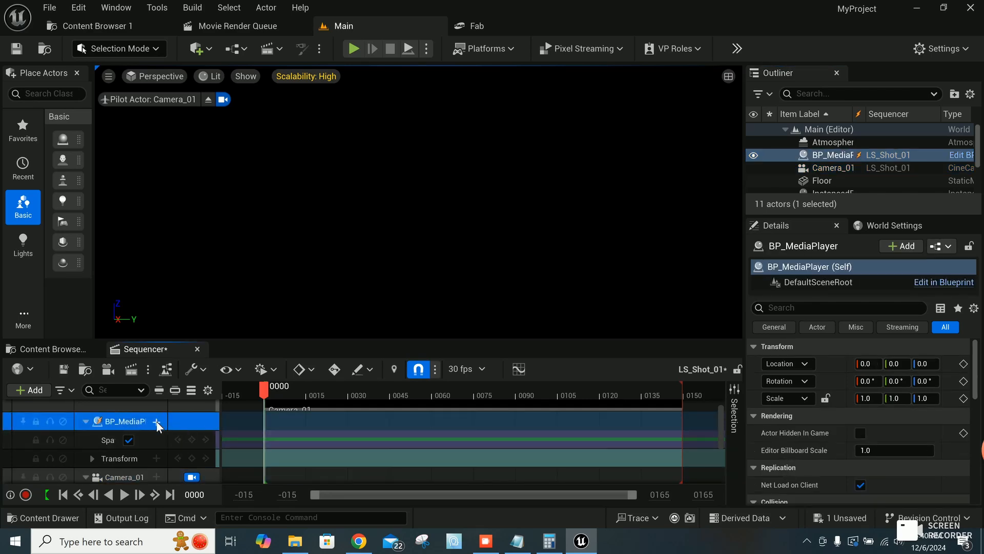
pyautogui.click(156, 420)
pyautogui.moveTo(214, 276)
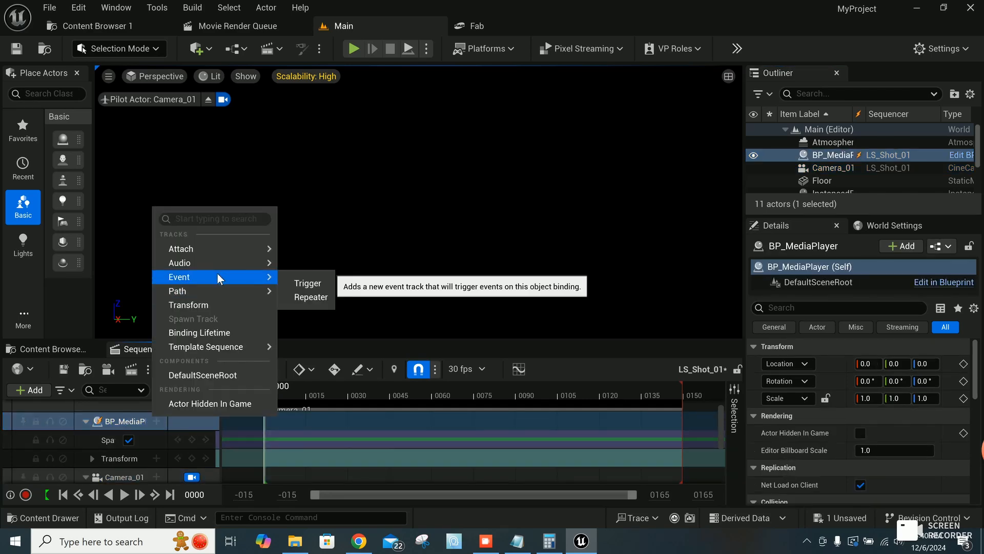
pyautogui.click(306, 285)
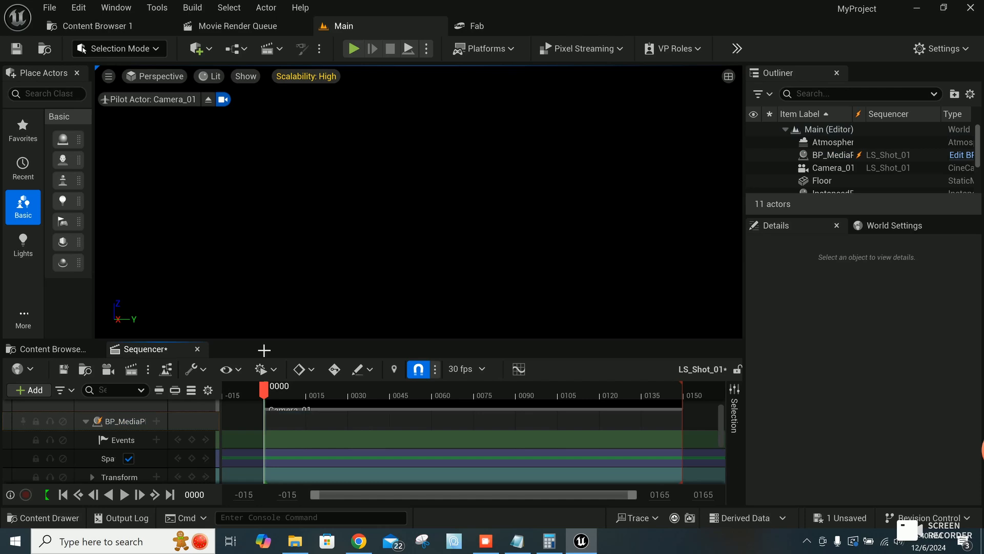
pyautogui.click(191, 440)
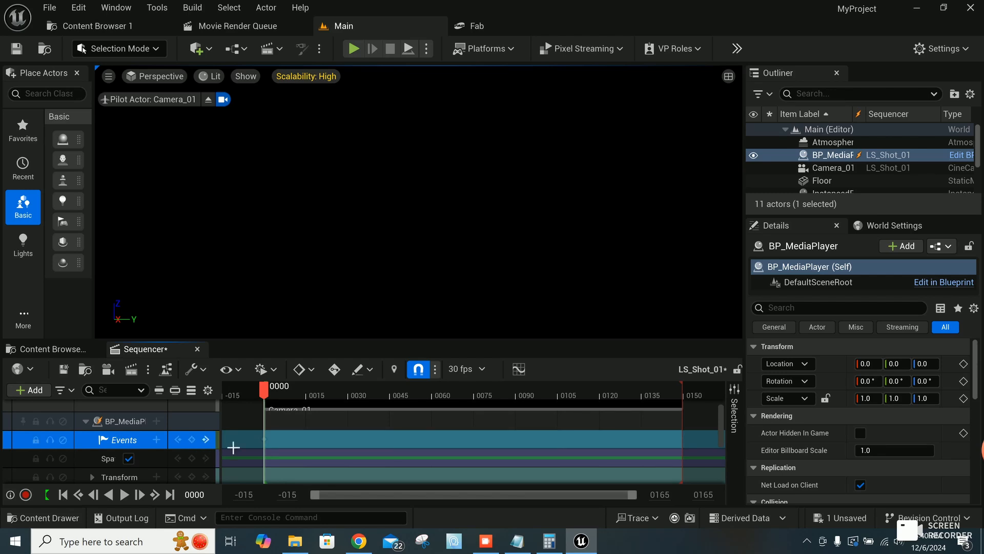
# Step: Quick-bind the frame 0000 event key's endpoint to the Start Movie event of the BP Media Player class
pyautogui.rightClick(266, 442)
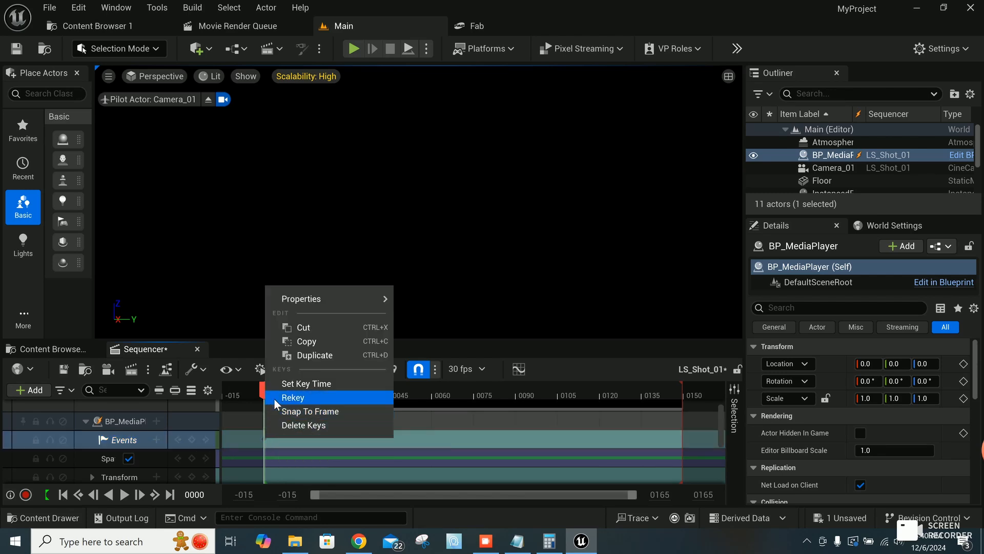
pyautogui.moveTo(310, 303)
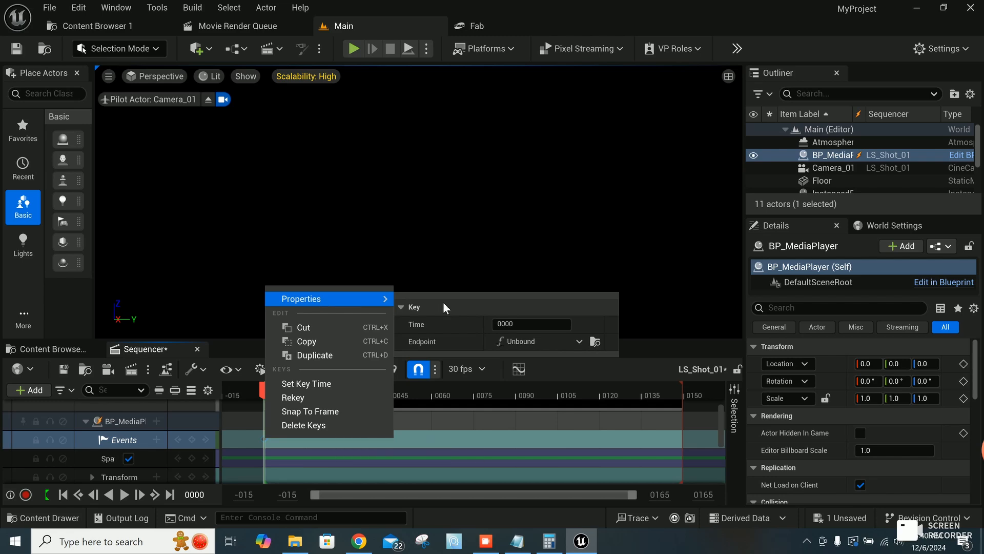
pyautogui.click(550, 343)
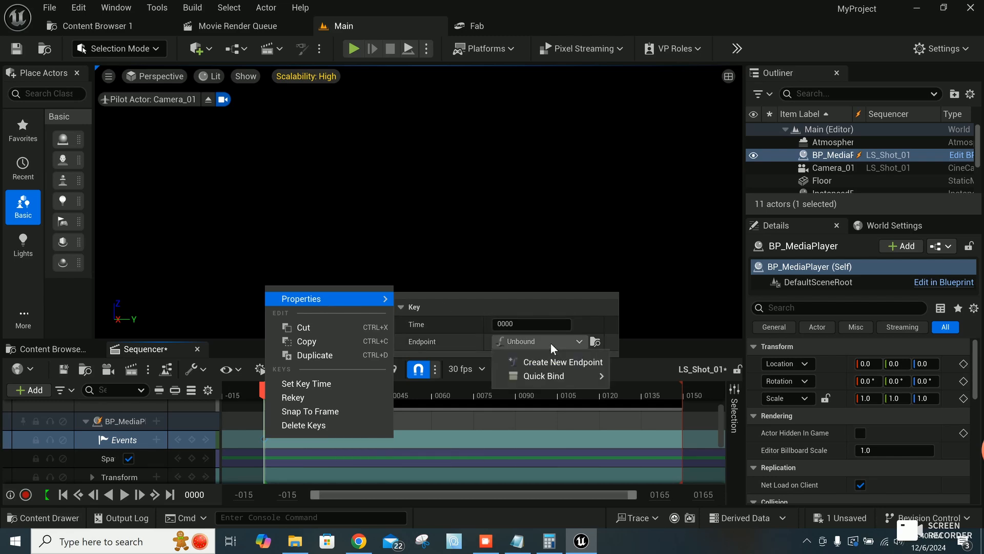
pyautogui.moveTo(559, 377)
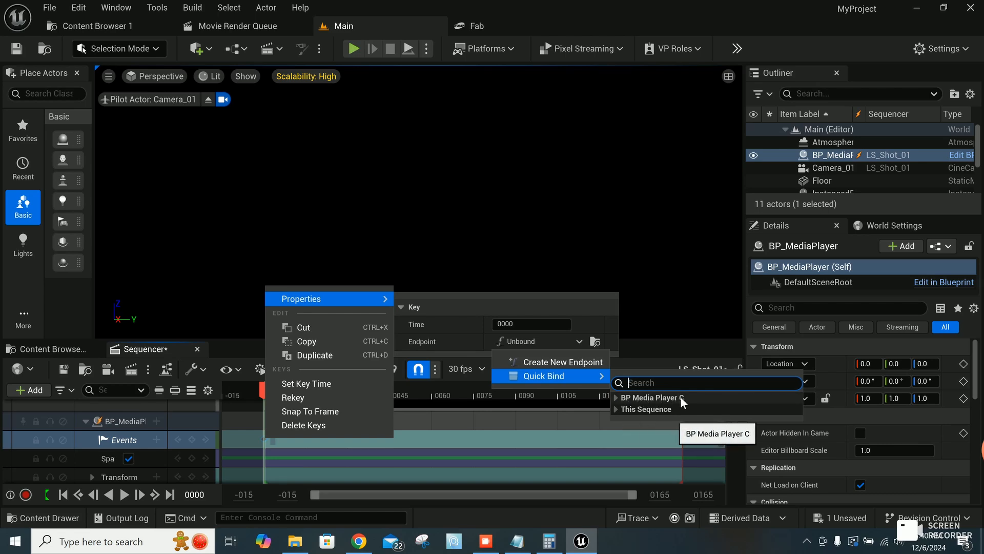
pyautogui.click(617, 399)
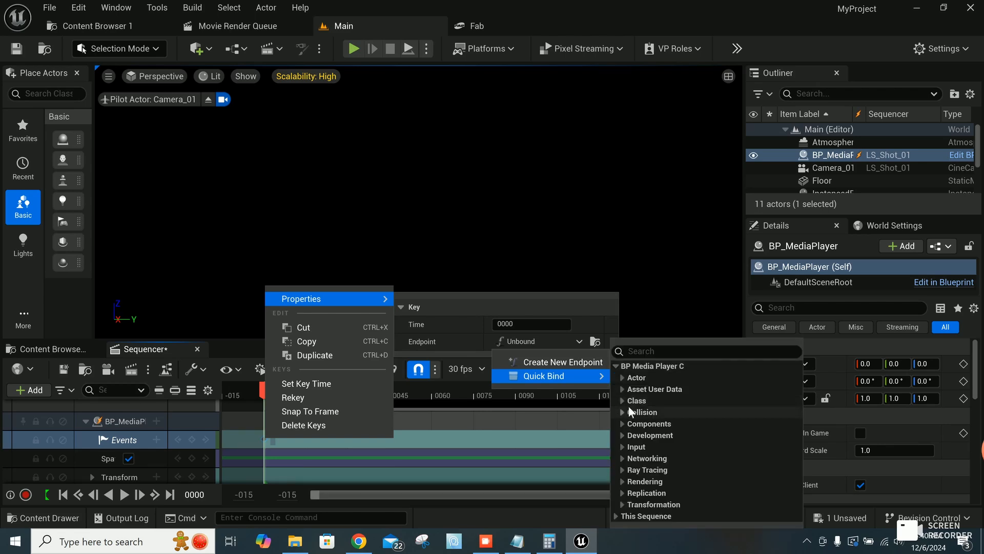
pyautogui.click(623, 402)
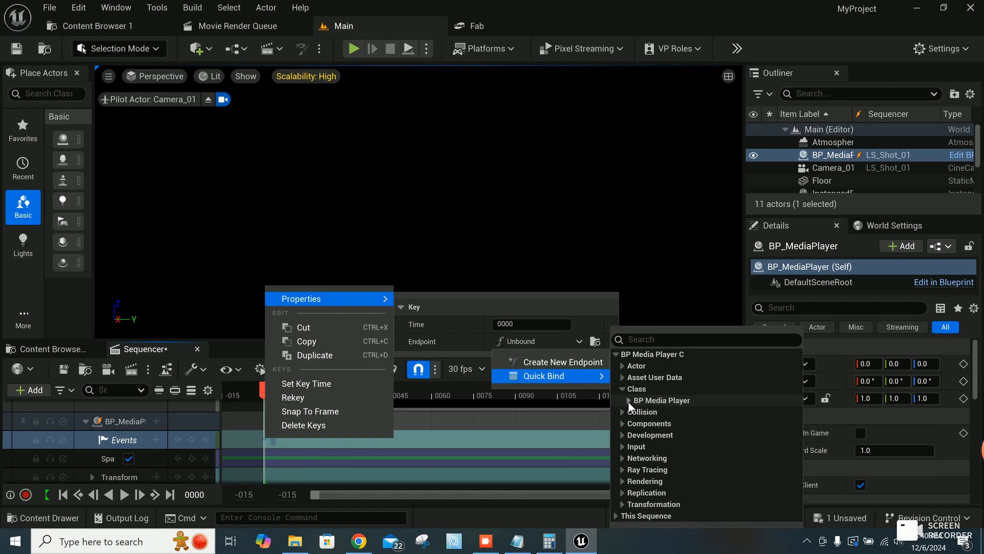
pyautogui.click(628, 401)
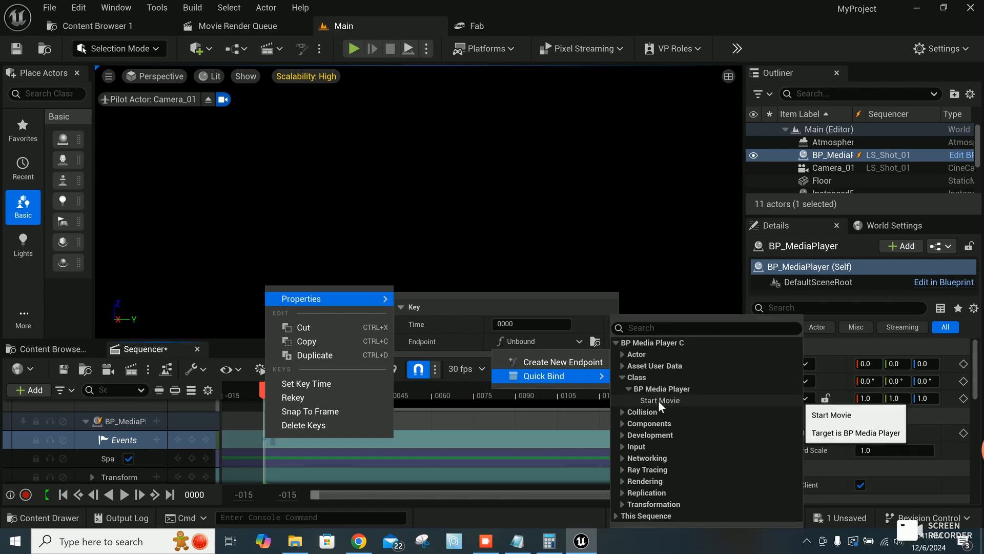
pyautogui.click(659, 399)
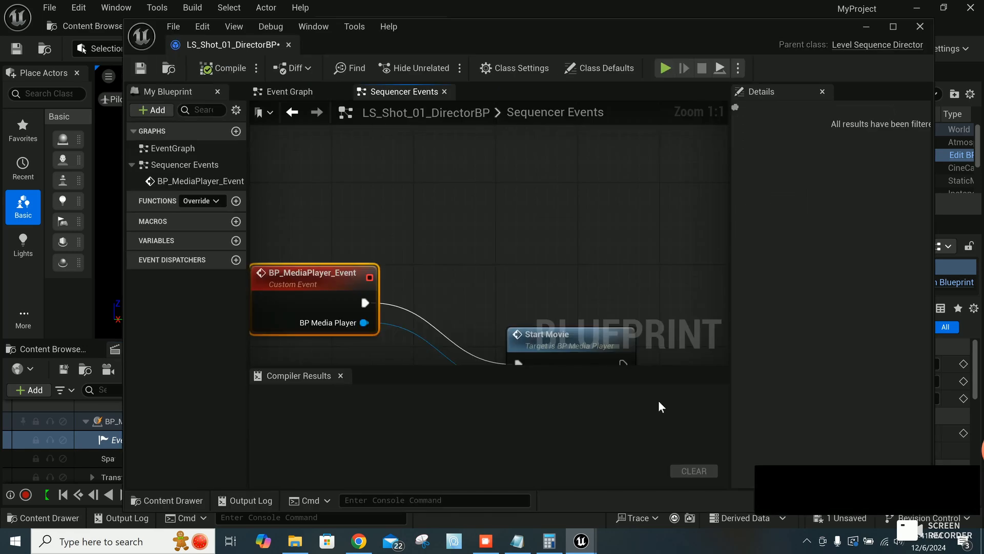
# Step: Enable Call In Editor for the BP_MediaPlayer_Event node, and compile and save the LS_Shot_01 director blueprint
pyautogui.moveTo(644, 192); pyautogui.dragTo(494, 162, button='right')
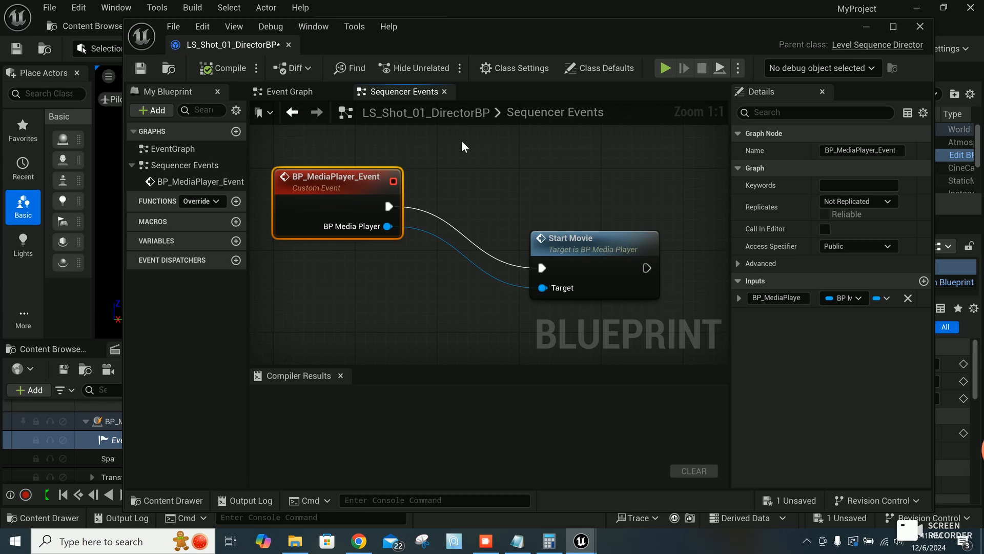
pyautogui.click(824, 228)
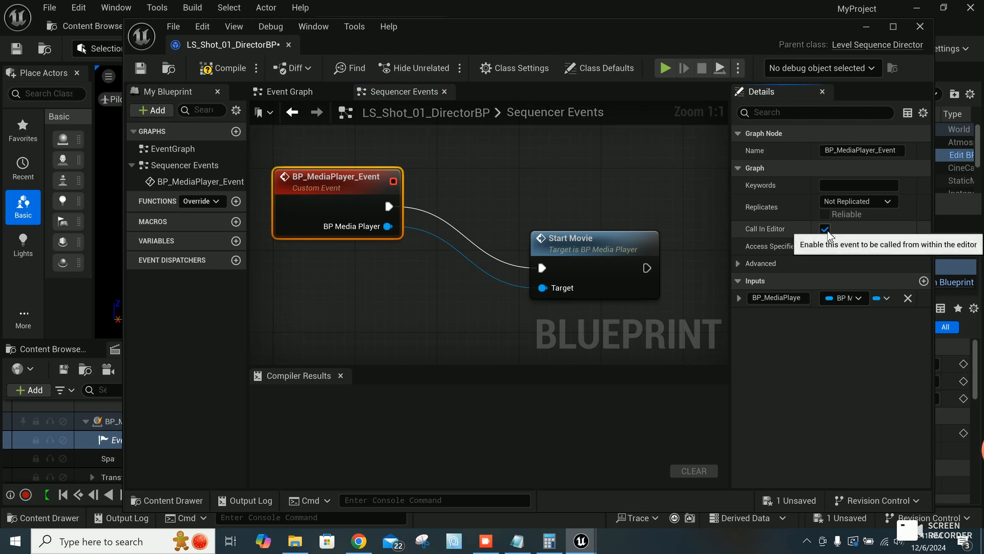
pyautogui.click(222, 68)
pyautogui.click(147, 66)
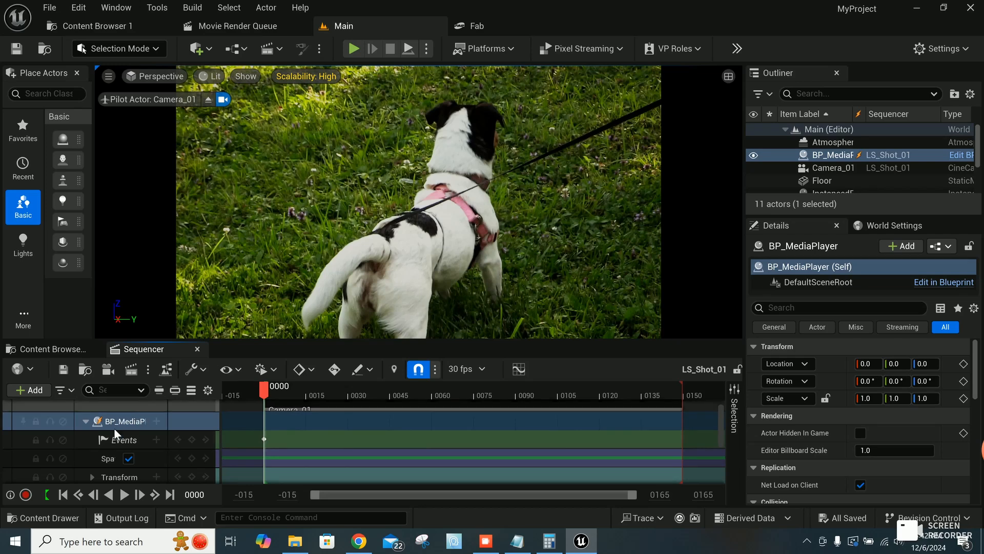
# Step: Play the LS_Shot_01 sequence to check the video on the media screen through Camera_01
pyautogui.click(124, 495)
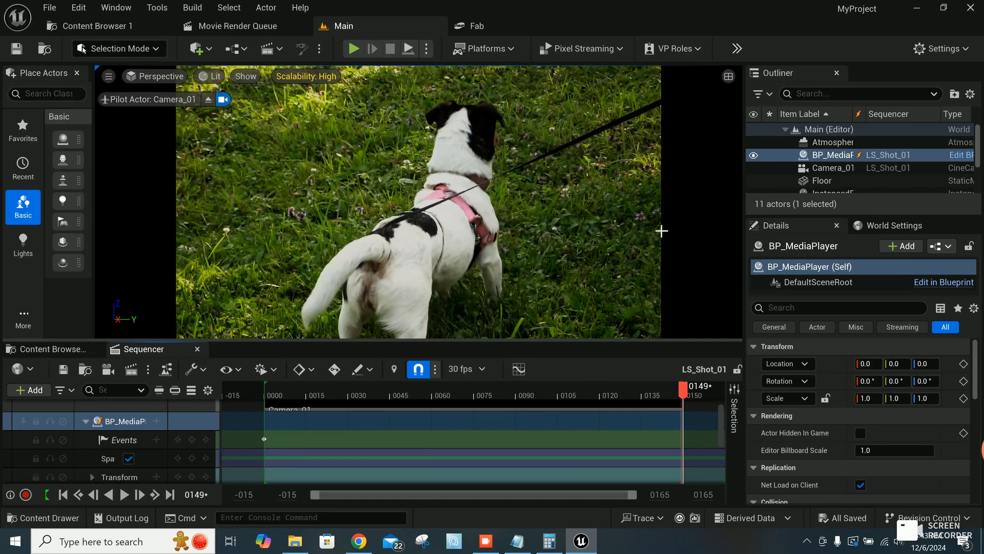
pyautogui.click(124, 494)
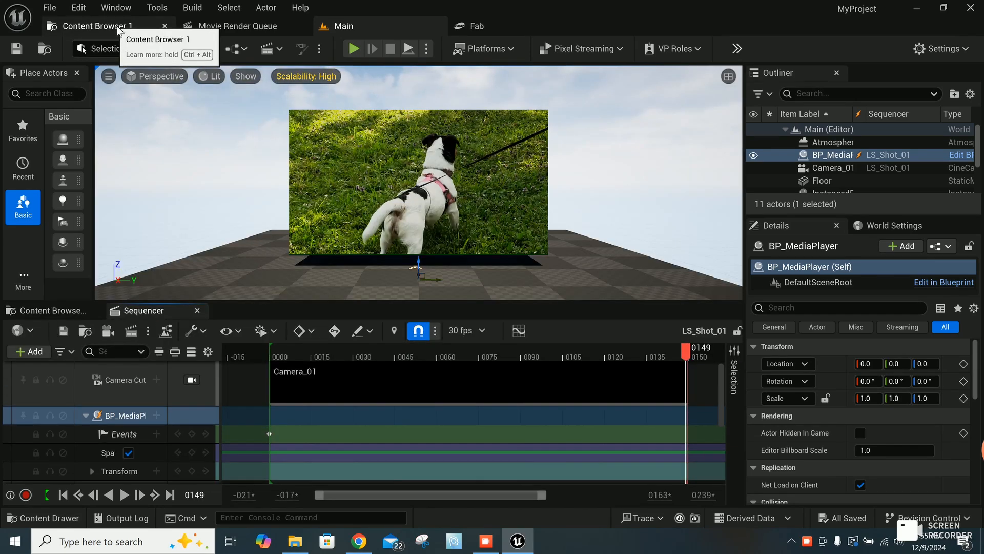
# Step: Open the BP_MediaPlayer blueprint and add a custom event named Stop_Movie to its event graph
pyautogui.click(118, 29)
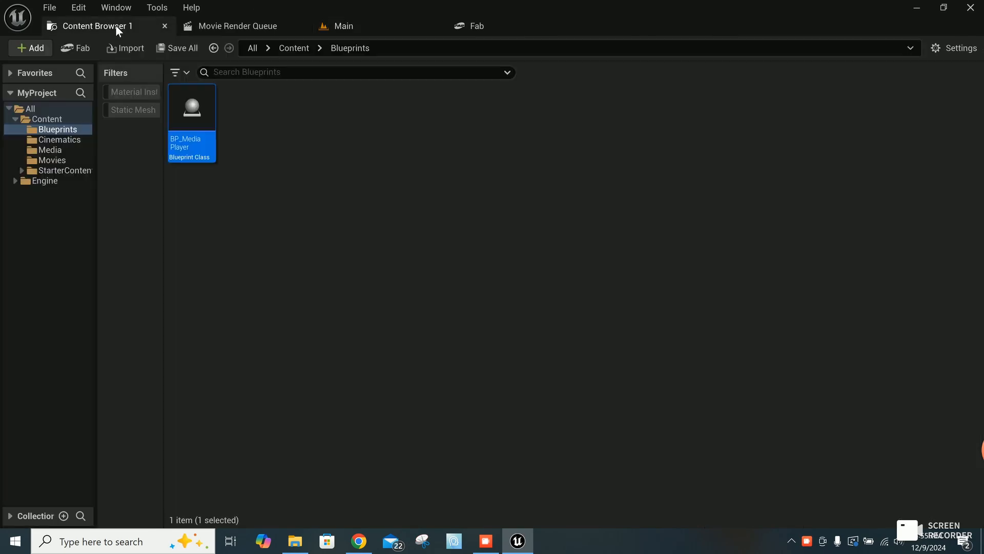
pyautogui.doubleClick(201, 147)
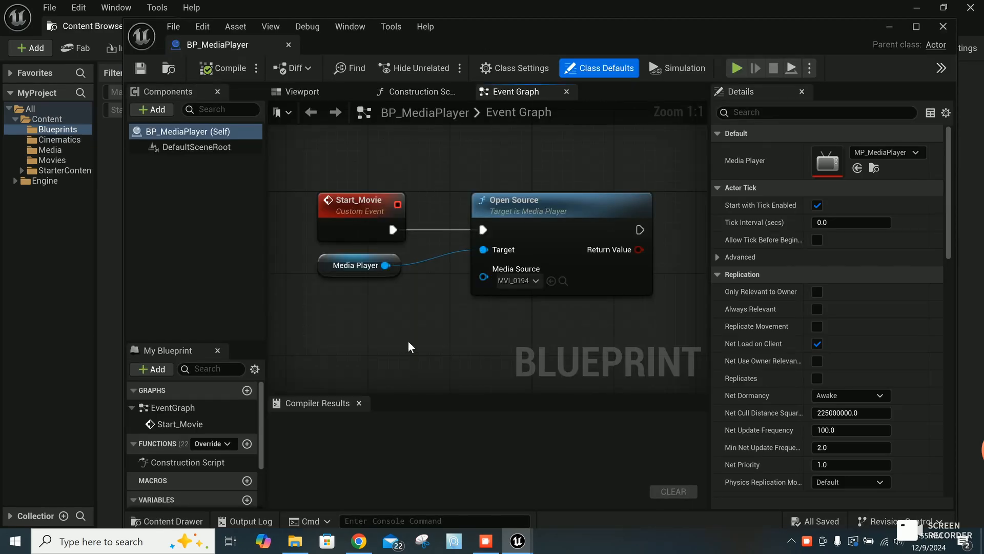
pyautogui.rightClick(383, 325)
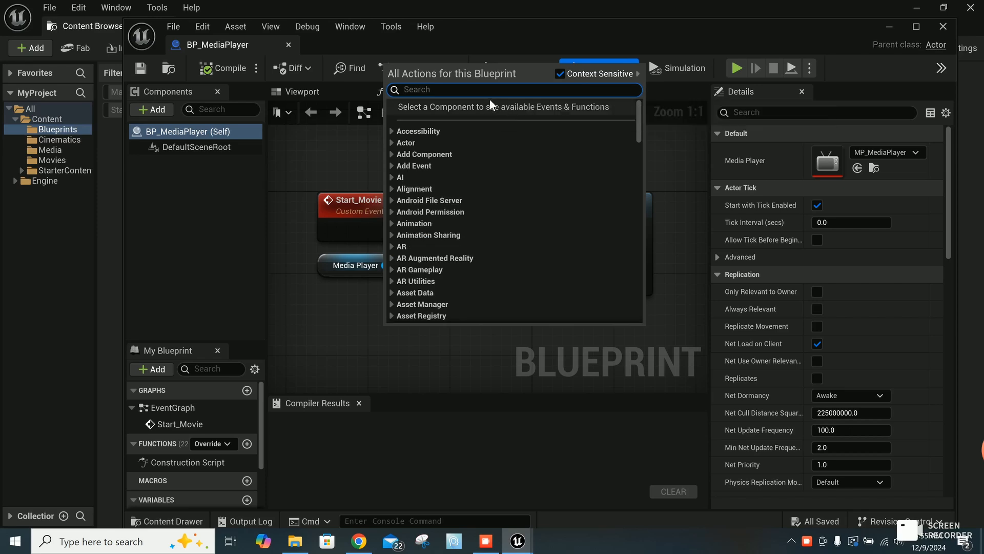
pyautogui.write('cus')
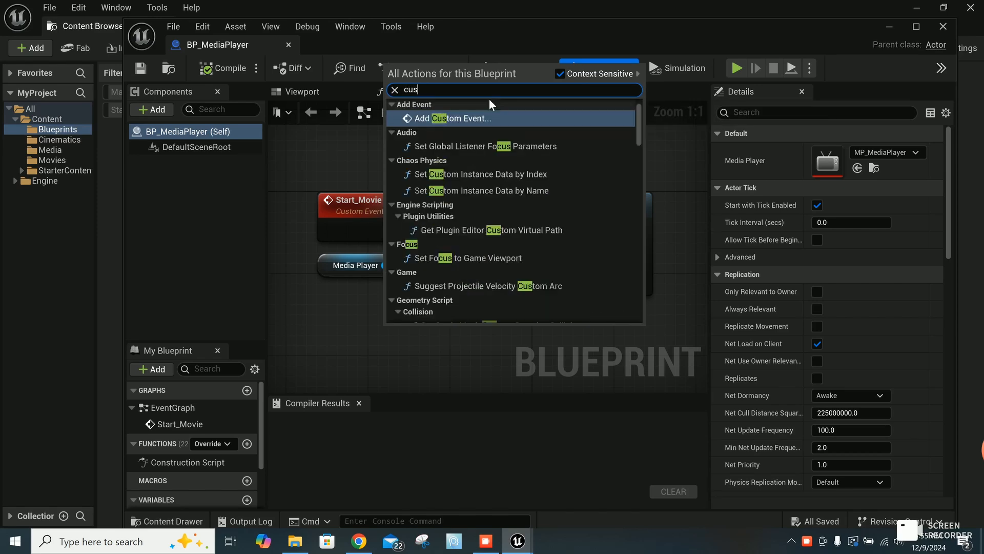
pyautogui.write('tom')
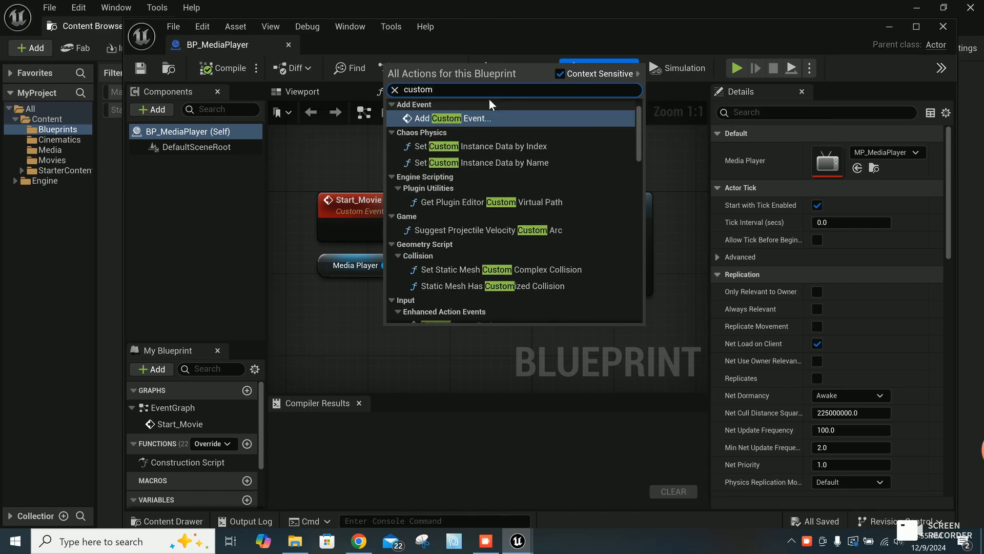
pyautogui.click(458, 118)
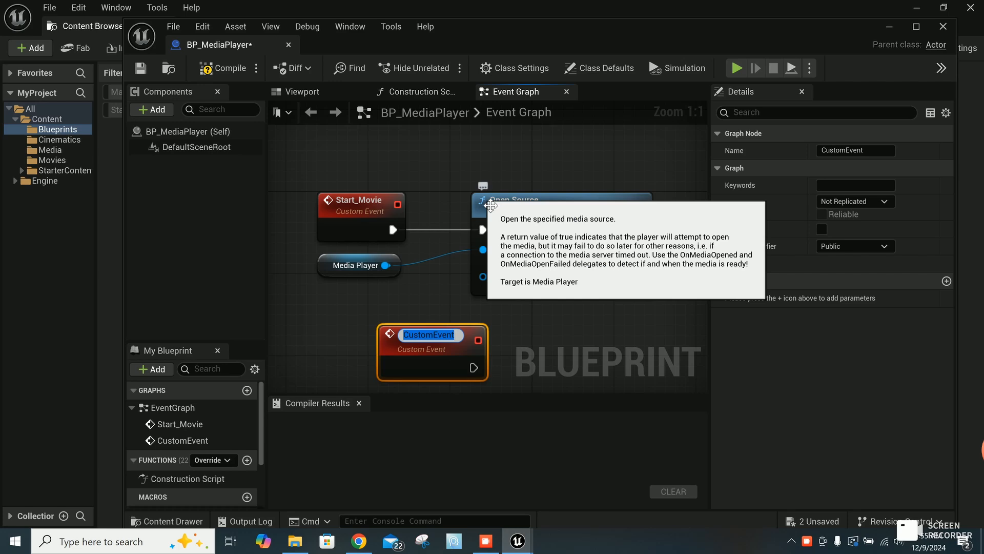
pyautogui.write('Stop')
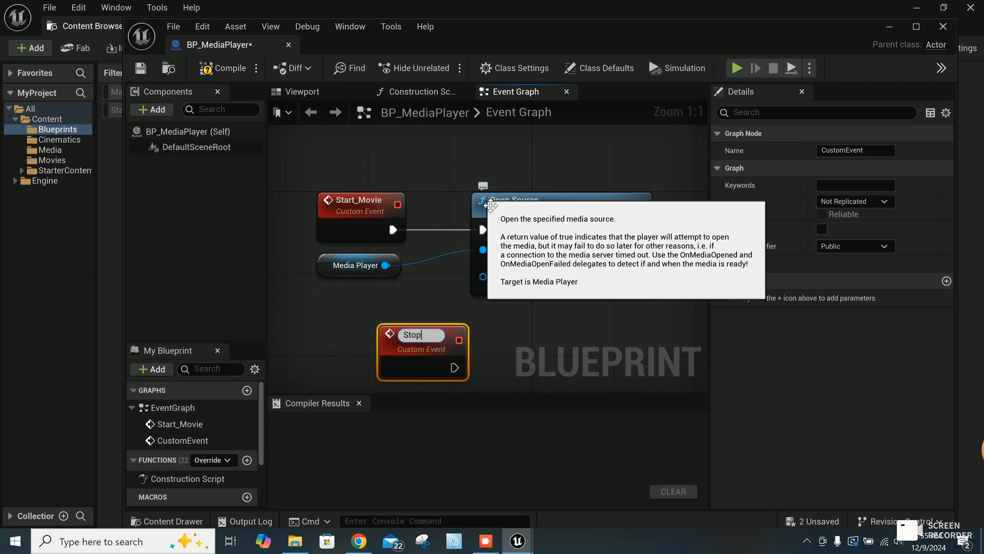
pyautogui.write('_Movie')
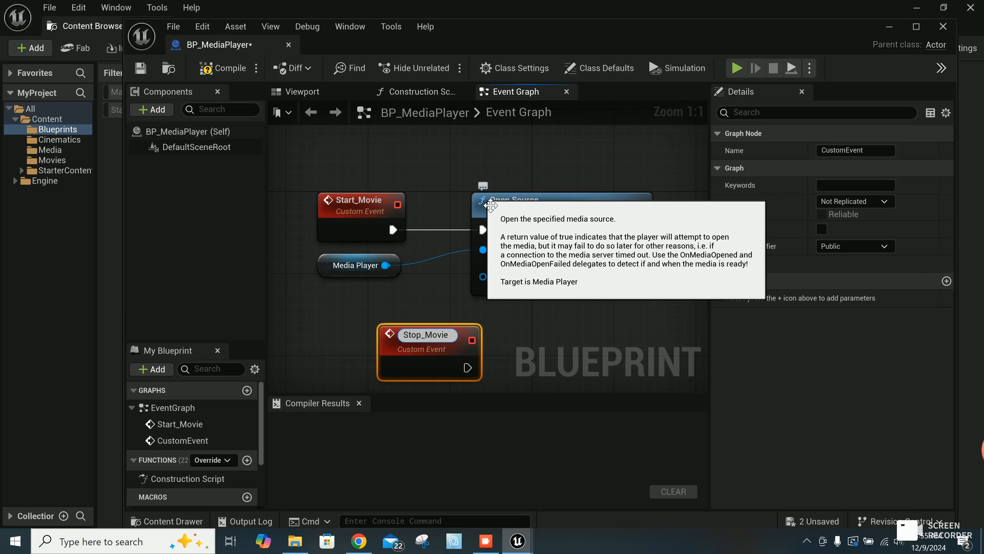
pyautogui.press('Return')
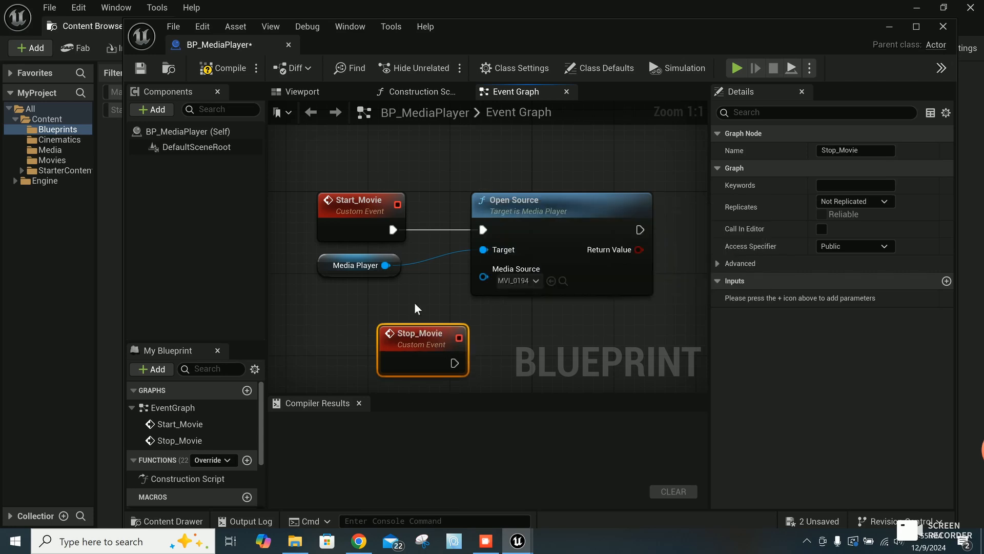
# Step: Add a Pause node targeting the Media Player variable and connect the Stop_Movie event's execution output to it
pyautogui.moveTo(440, 347); pyautogui.dragTo(359, 345)
pyautogui.moveTo(386, 265); pyautogui.dragTo(473, 351)
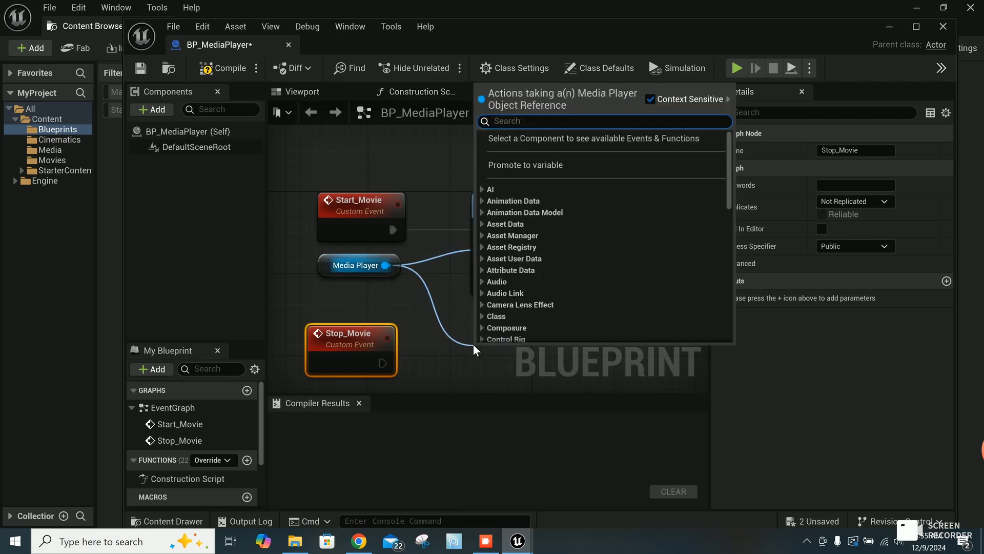
pyautogui.write('pause')
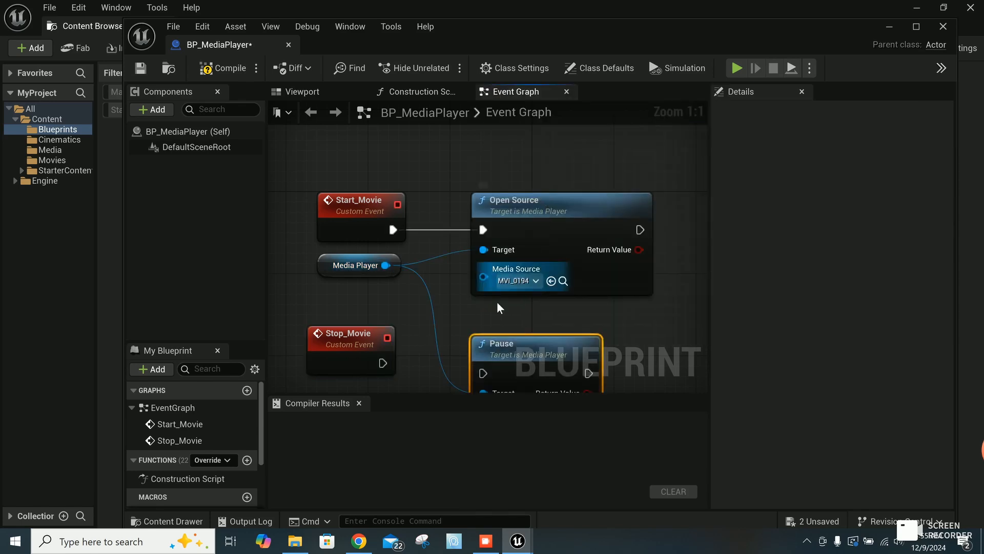
pyautogui.moveTo(383, 363); pyautogui.dragTo(483, 373)
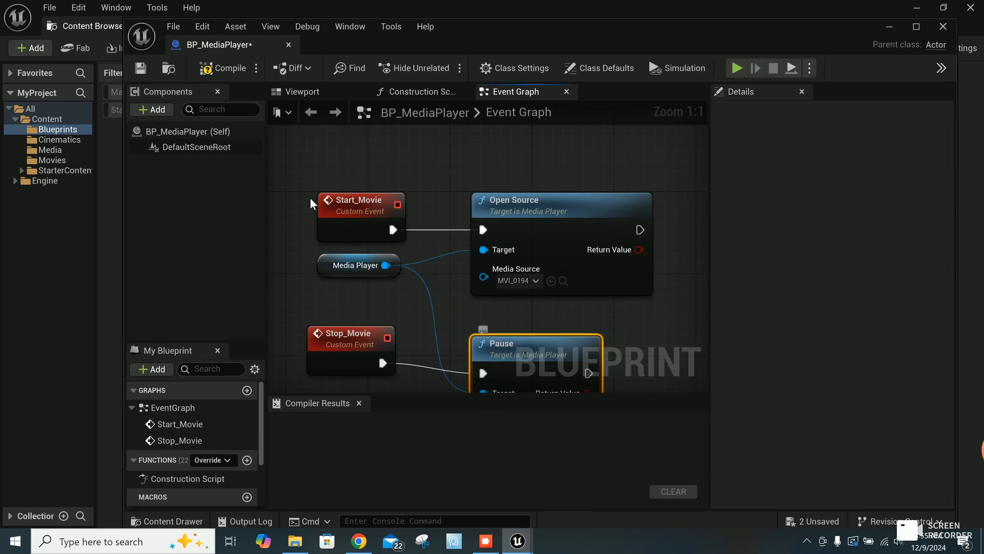
# Step: Compile and save the BP_MediaPlayer blueprint, and close its editor
pyautogui.click(228, 68)
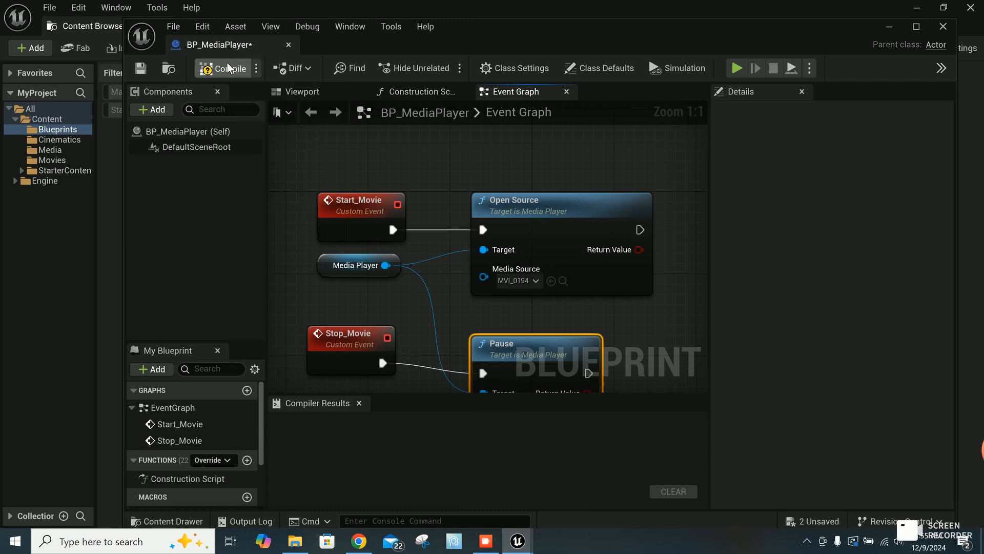
pyautogui.click(141, 71)
pyautogui.click(944, 27)
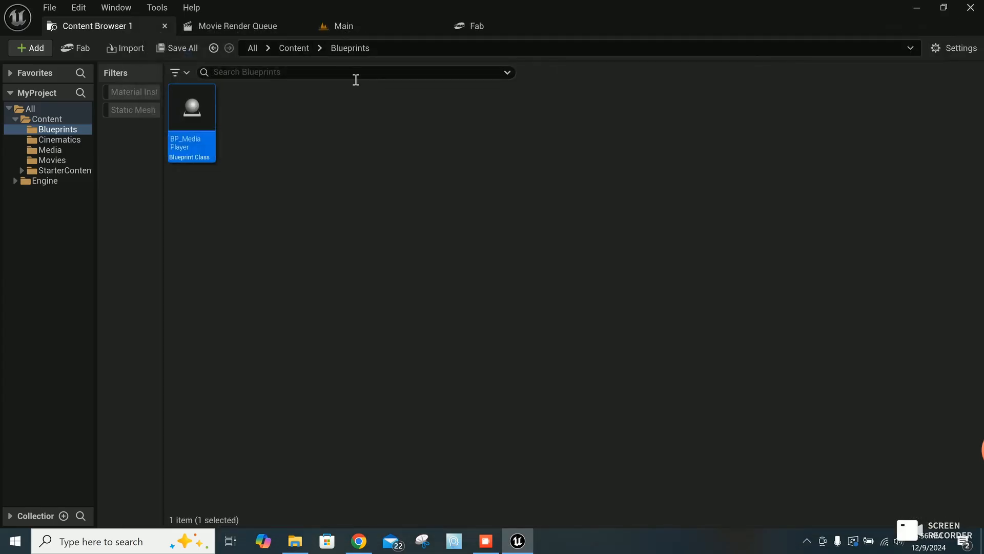
# Step: Key BP_MediaPlayer's Events track at frame 0149 in the Main level's sequence and quick-bind its endpoint to BP Media Player's Stop Movie event
pyautogui.click(352, 26)
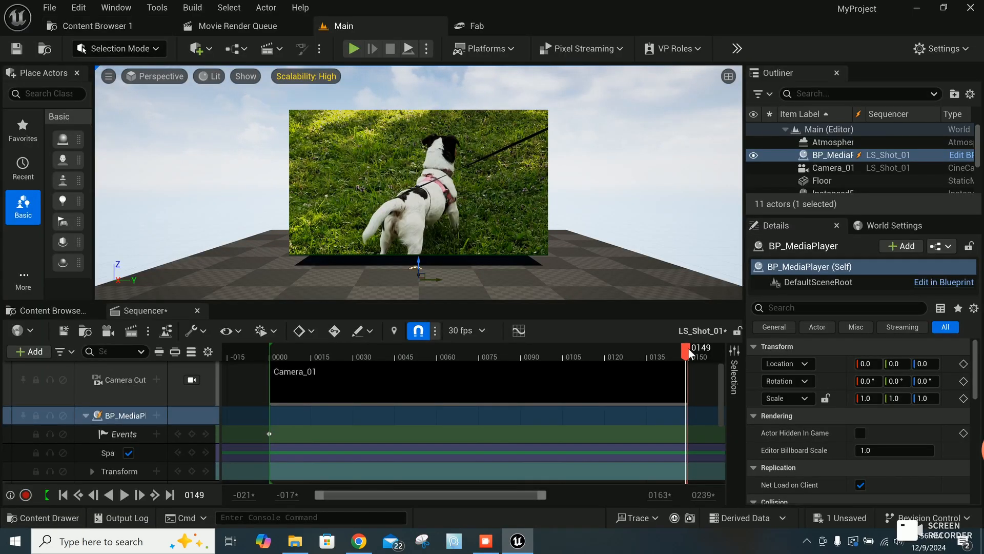
pyautogui.click(193, 434)
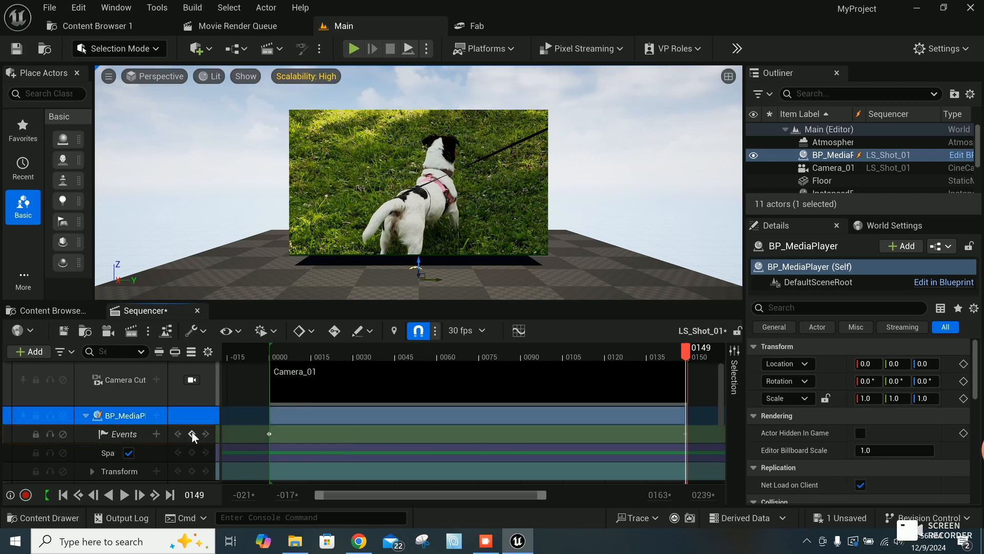
pyautogui.rightClick(686, 435)
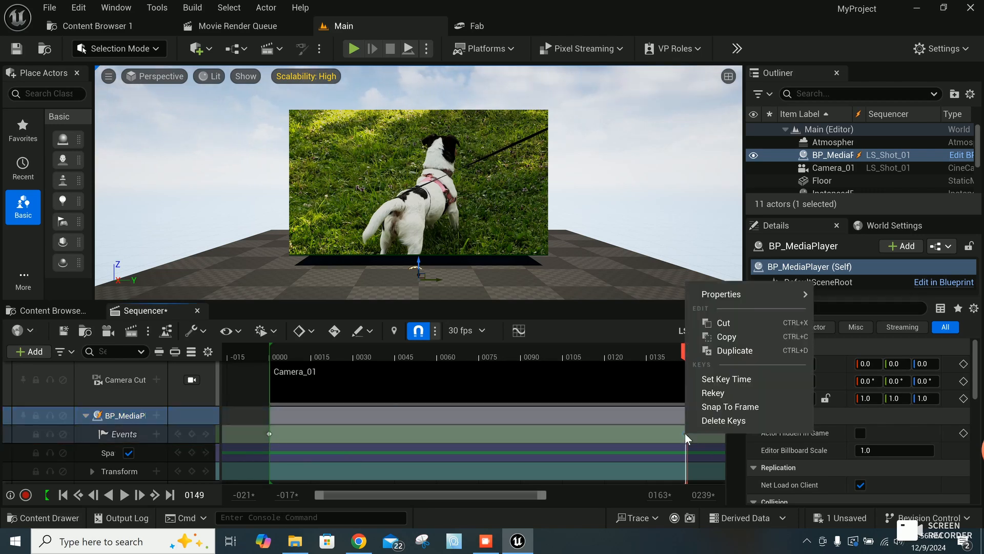
pyautogui.moveTo(732, 297)
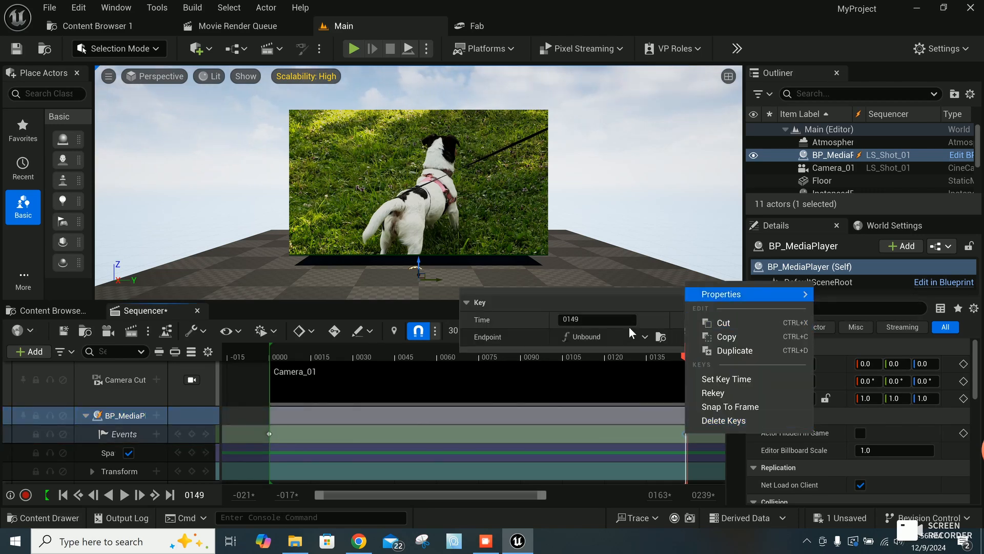
pyautogui.click(614, 338)
pyautogui.moveTo(613, 372)
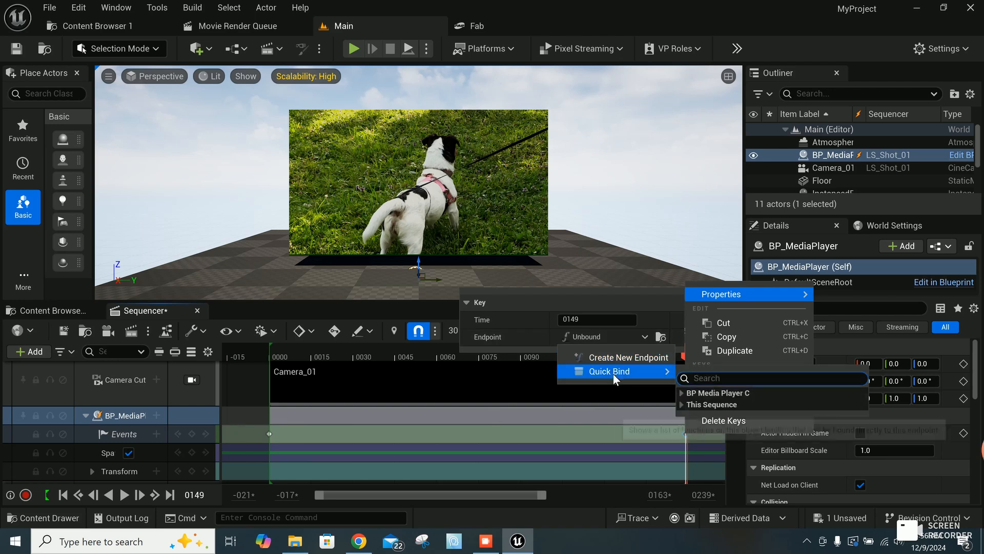
pyautogui.click(684, 393)
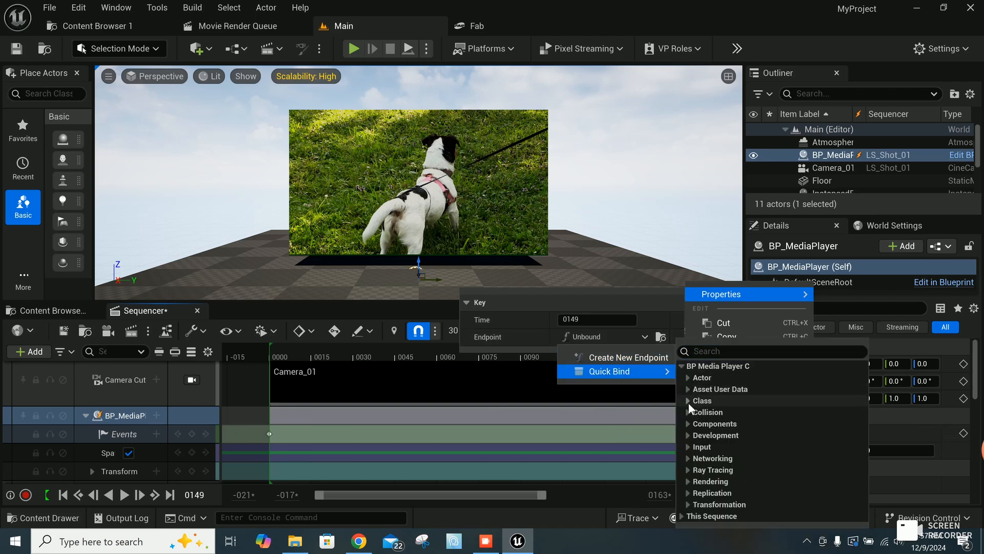
pyautogui.click(688, 402)
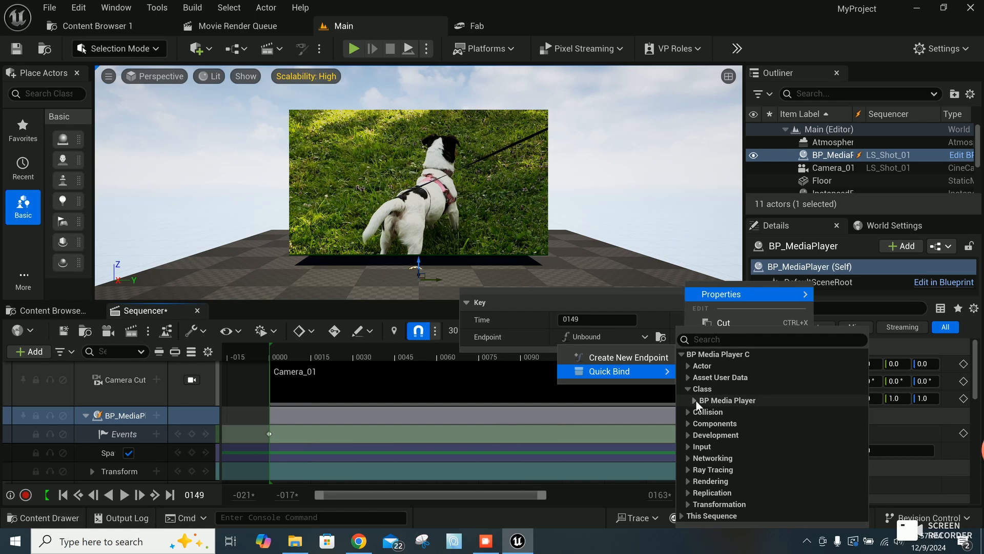
pyautogui.click(696, 400)
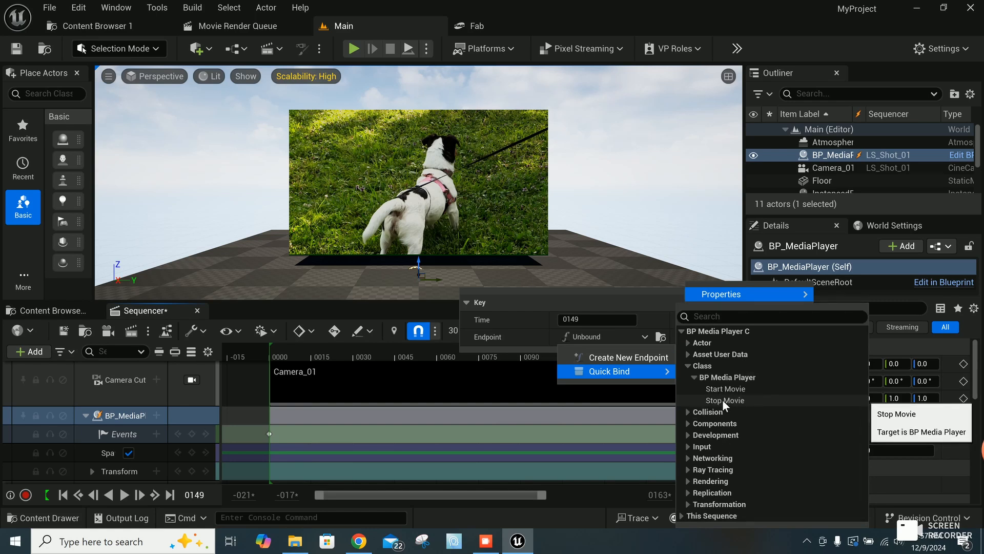
pyautogui.click(725, 400)
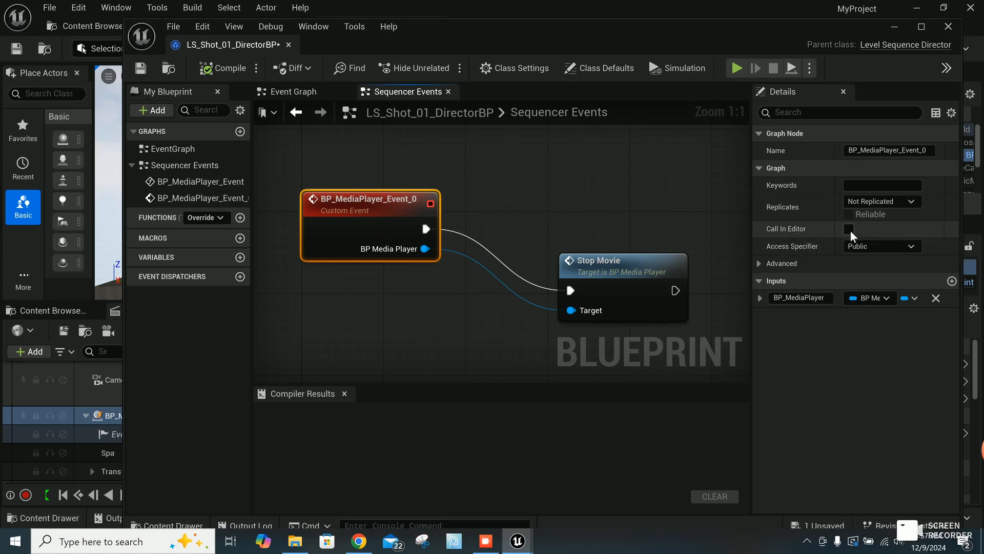
# Step: Enable Call In Editor for the BP_MediaPlayer_Event_0 node, then compile, save and close the LS_Shot_01 director blueprint
pyautogui.click(850, 230)
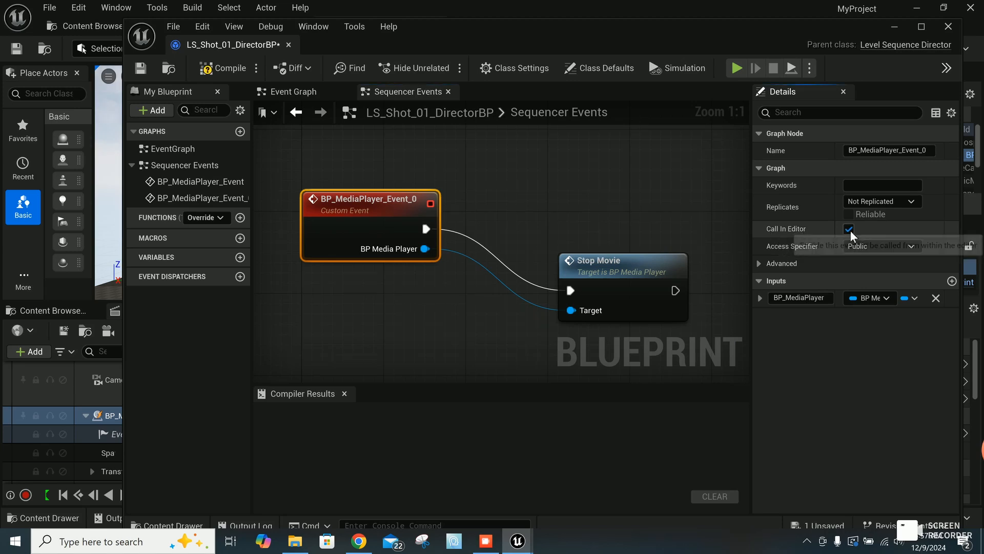
pyautogui.click(229, 72)
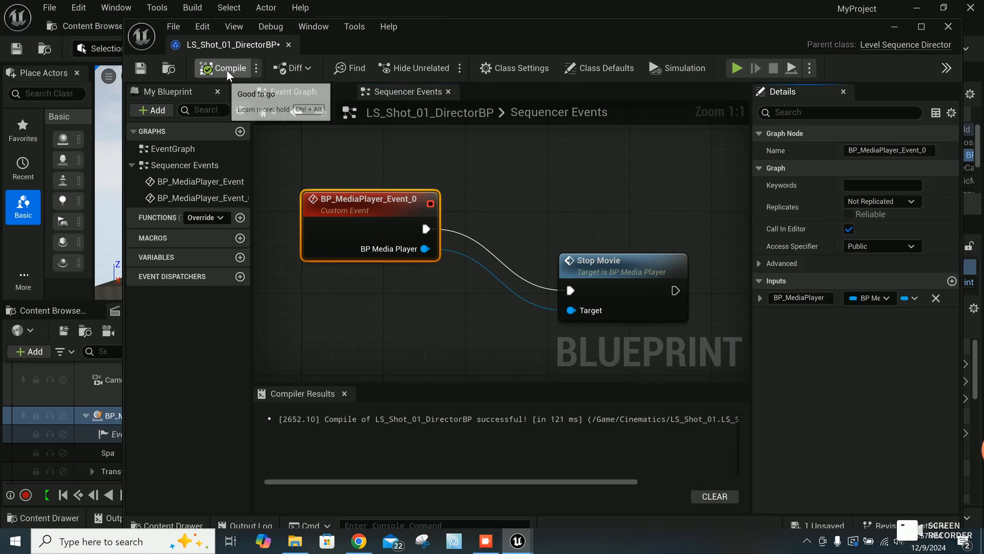
pyautogui.click(142, 71)
pyautogui.click(947, 29)
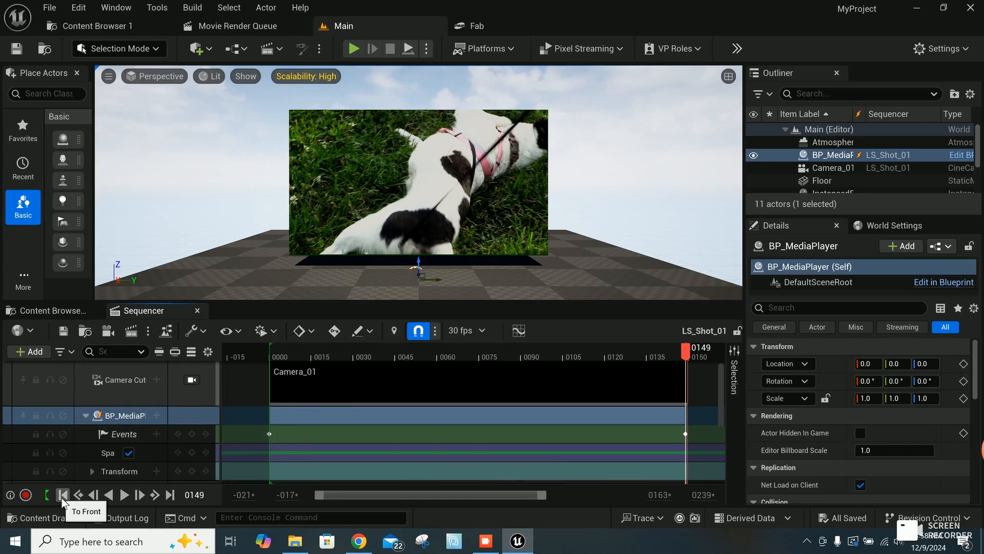
# Step: Play the LS_Shot_01 sequence from frame 0000 to check the video's start and stop events
pyautogui.click(63, 495)
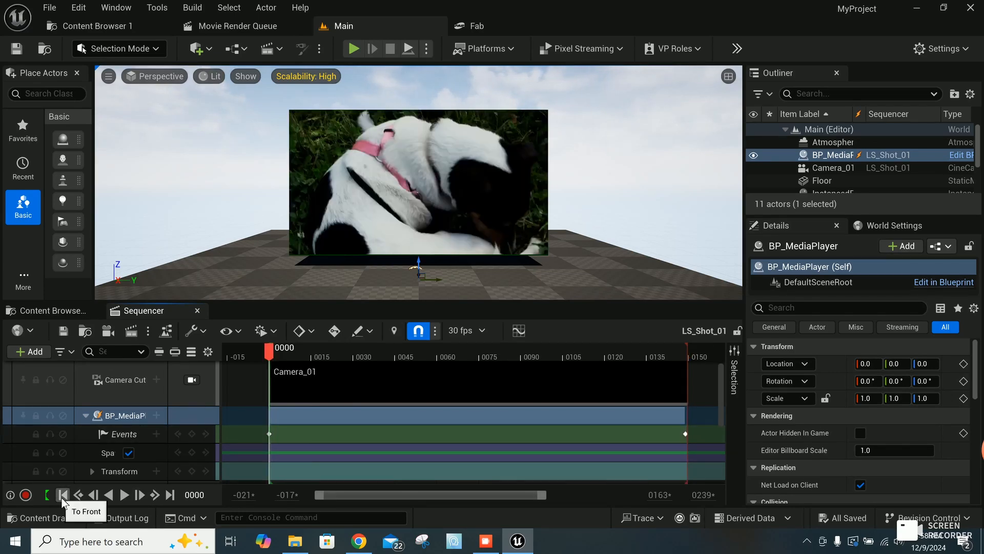
pyautogui.click(124, 494)
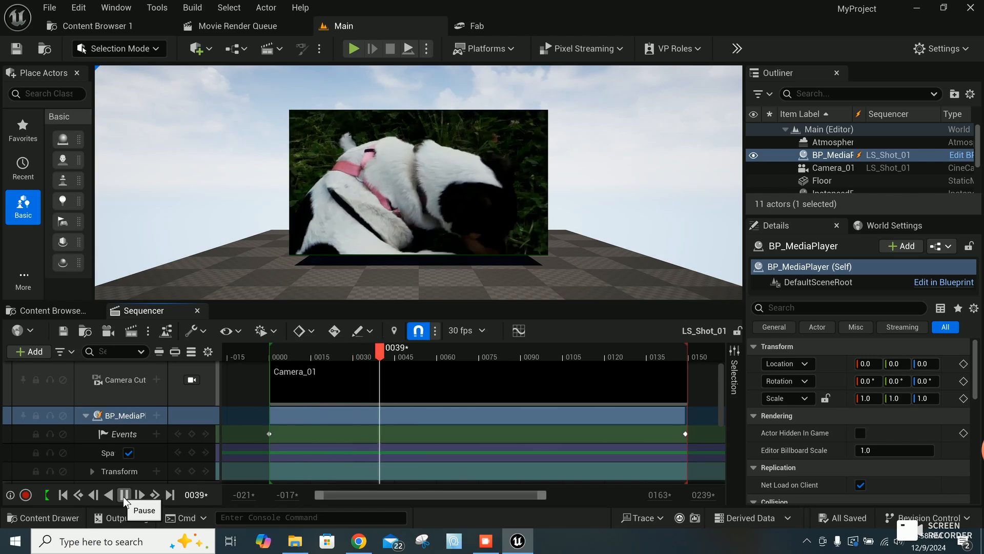